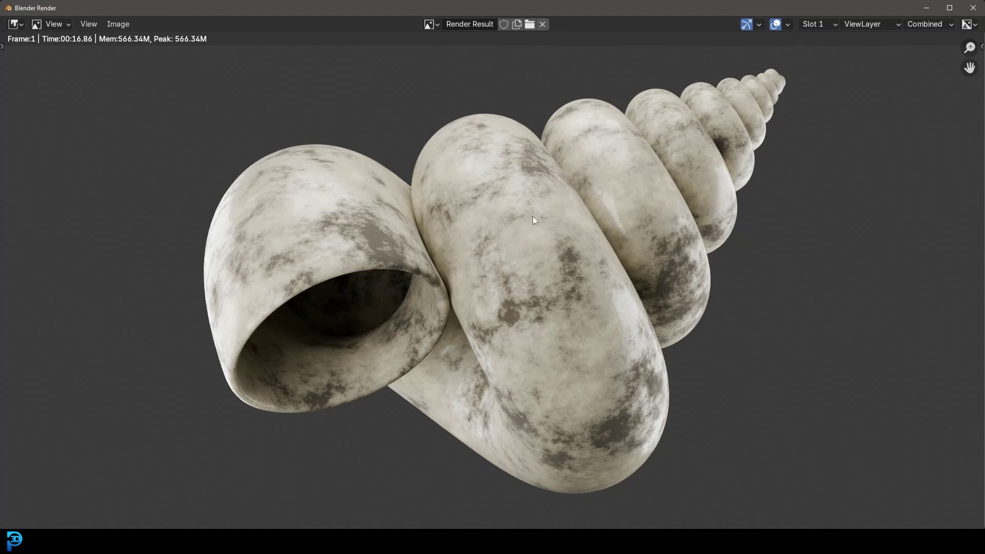
# Close the render result and inspect the finished shell mesh in Edit Mode
pyautogui.scroll(-1, 533, 220)
pyautogui.scroll(2, 568, 219)
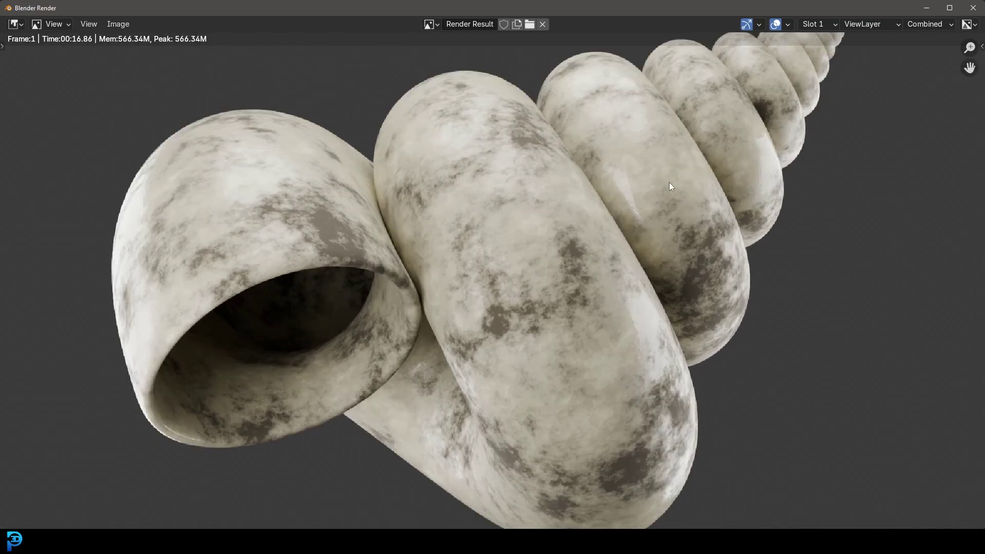
pyautogui.click(971, 12)
pyautogui.moveTo(479, 202); pyautogui.dragTo(558, 219, button='middle')
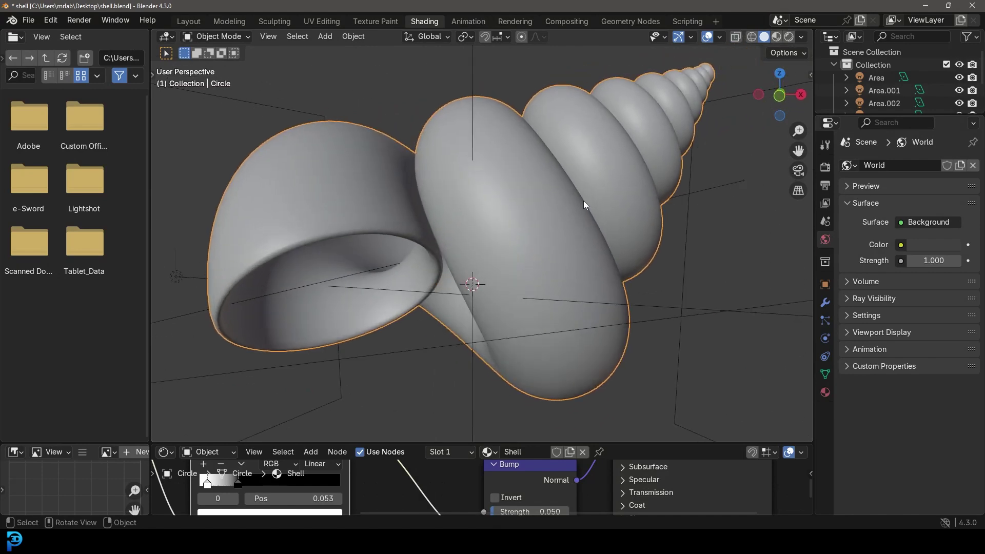
pyautogui.press('Tab')
pyautogui.moveTo(521, 250); pyautogui.dragTo(542, 228, button='middle')
pyautogui.scroll(3, 543, 229)
pyautogui.press('Tab')
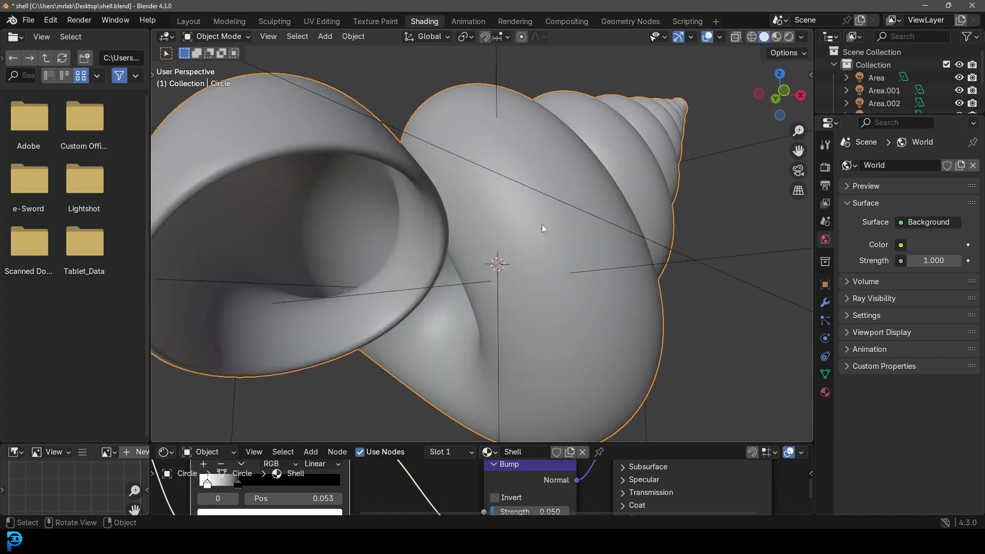
# View the shell through the scene camera with rendered viewport shading
pyautogui.scroll(-5, 543, 229)
pyautogui.press('KP_0')
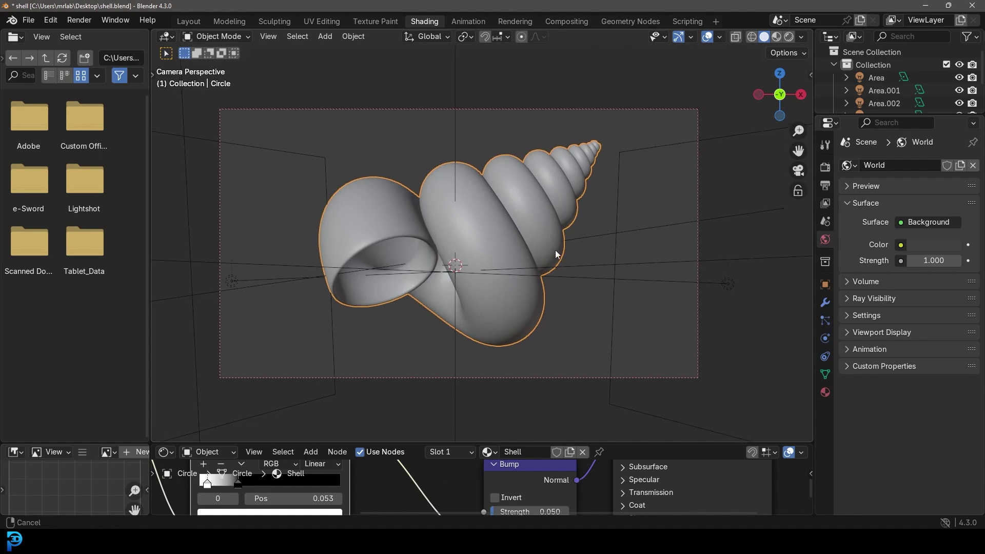
pyautogui.press('Home')
pyautogui.press('z')
pyautogui.click(638, 184)
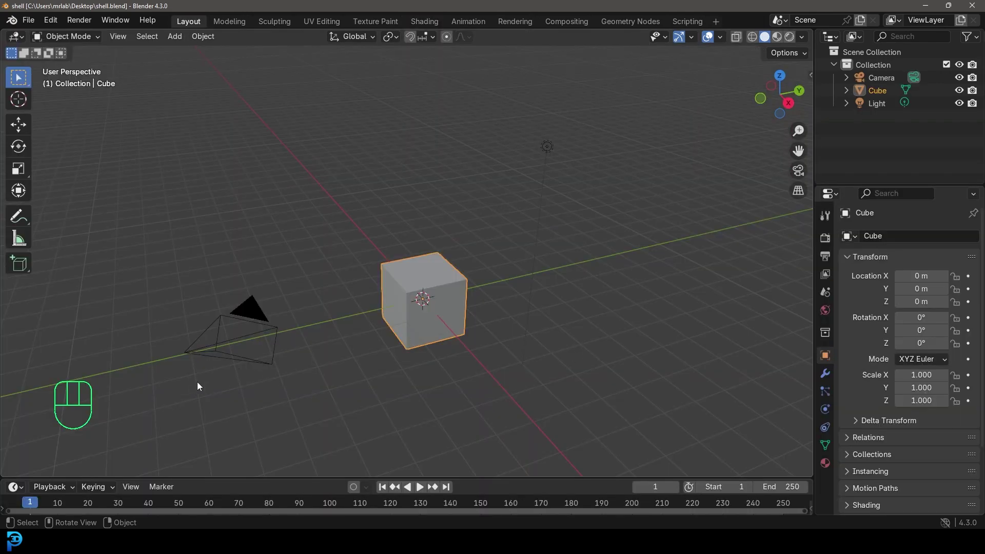
# Box-select the default Cube, Camera and Light and delete them
pyautogui.moveTo(189, 386); pyautogui.dragTo(584, 122)
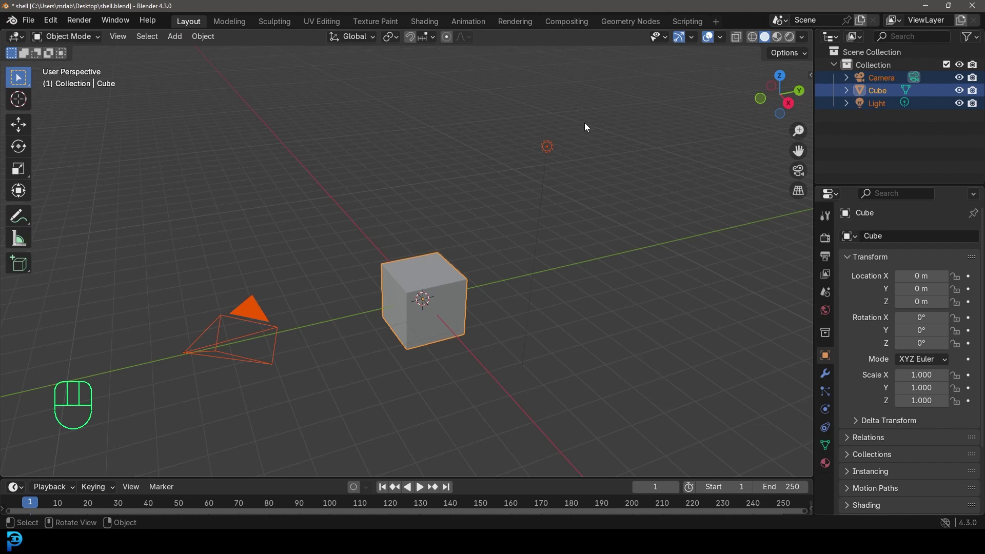
pyautogui.press('Delete')
pyautogui.moveTo(433, 260)
pyautogui.mouseDown(button='middle')
pyautogui.moveTo(442, 301)
pyautogui.moveTo(450, 251)
pyautogui.mouseUp(button='middle')
pyautogui.hotkey('shift', 'a')
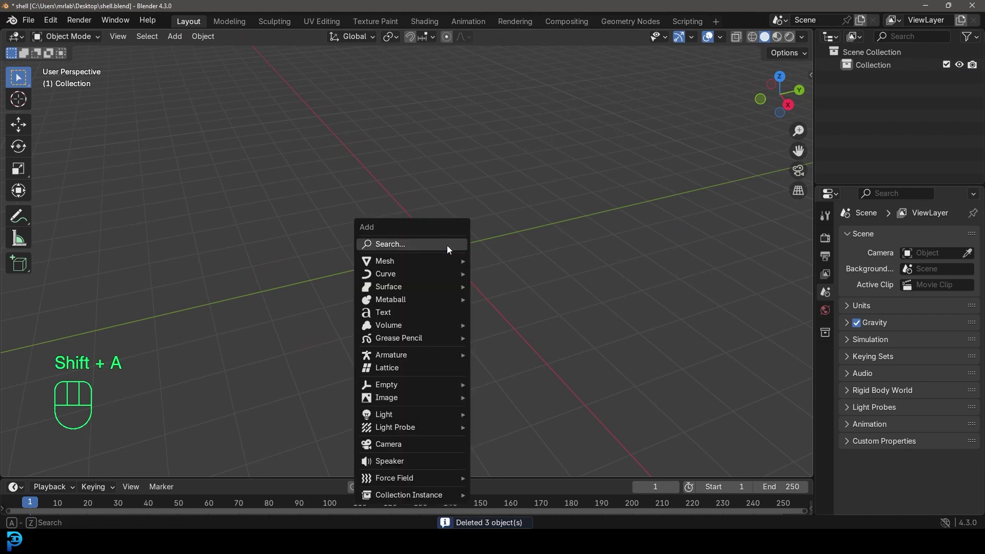
# Add a mesh Circle at the origin and switch it to Edit Mode
pyautogui.moveTo(393, 262)
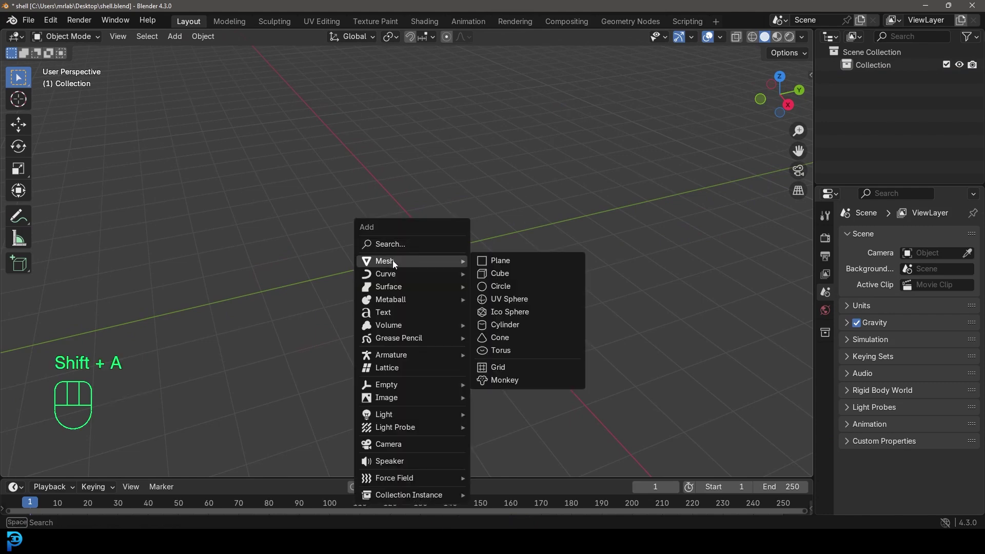
pyautogui.click(518, 285)
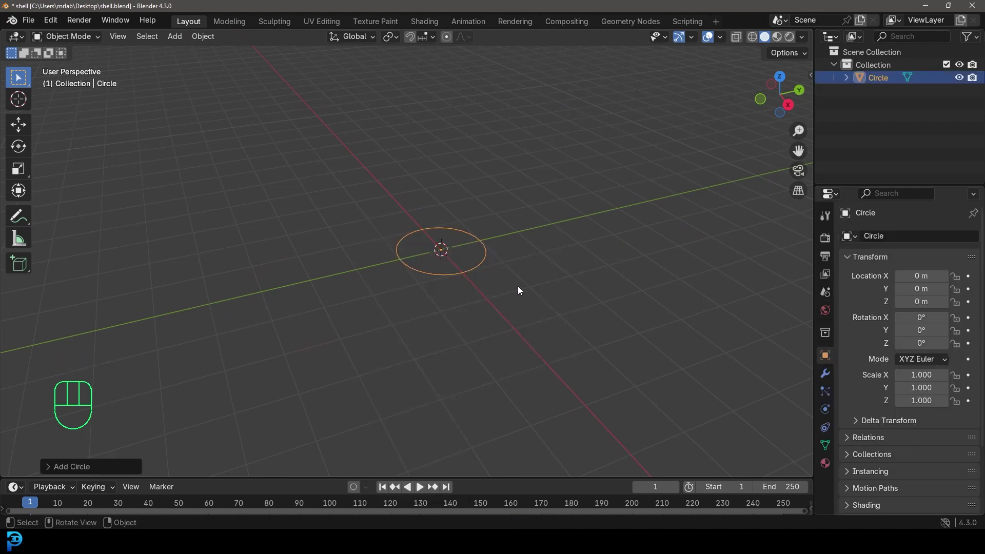
pyautogui.moveTo(431, 252); pyautogui.dragTo(457, 261, button='middle')
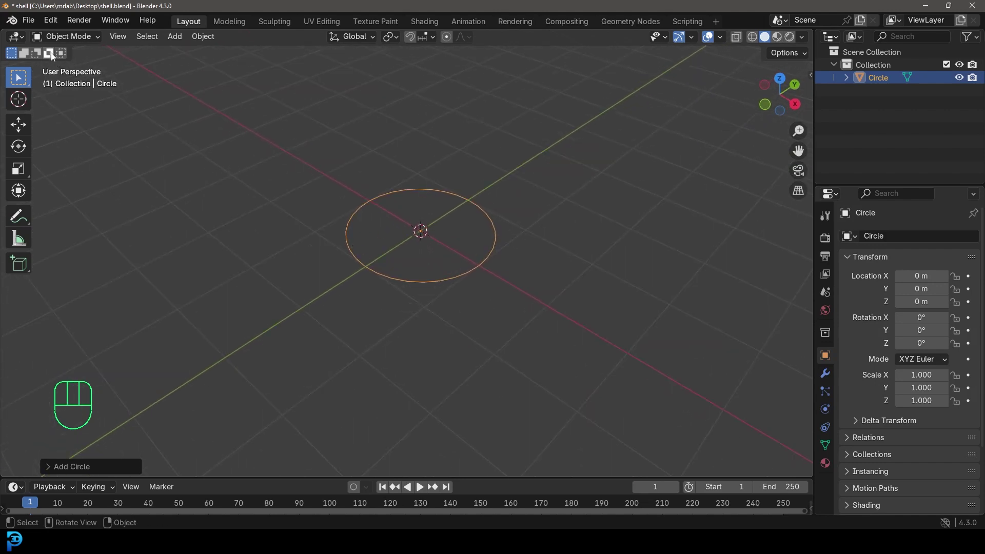
pyautogui.click(66, 37)
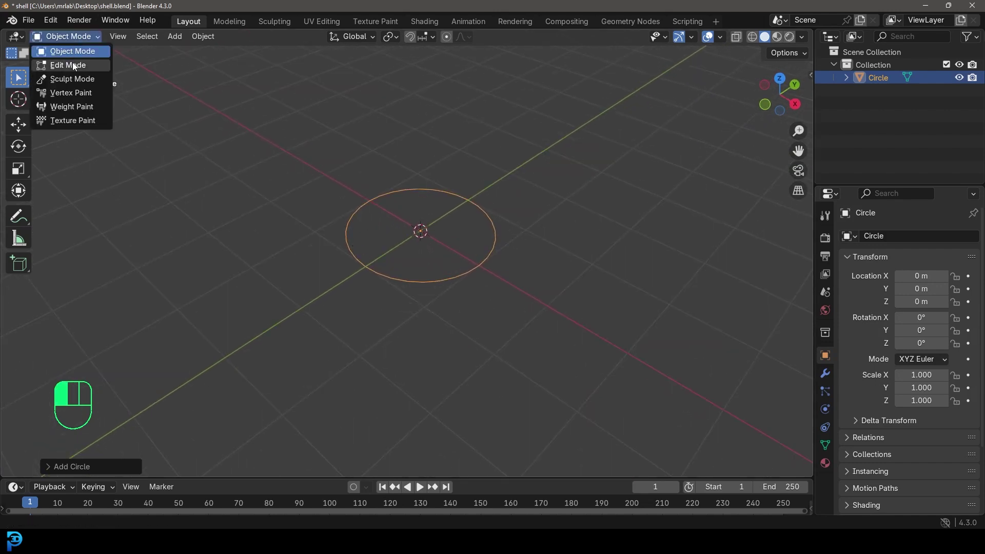
pyautogui.click(80, 65)
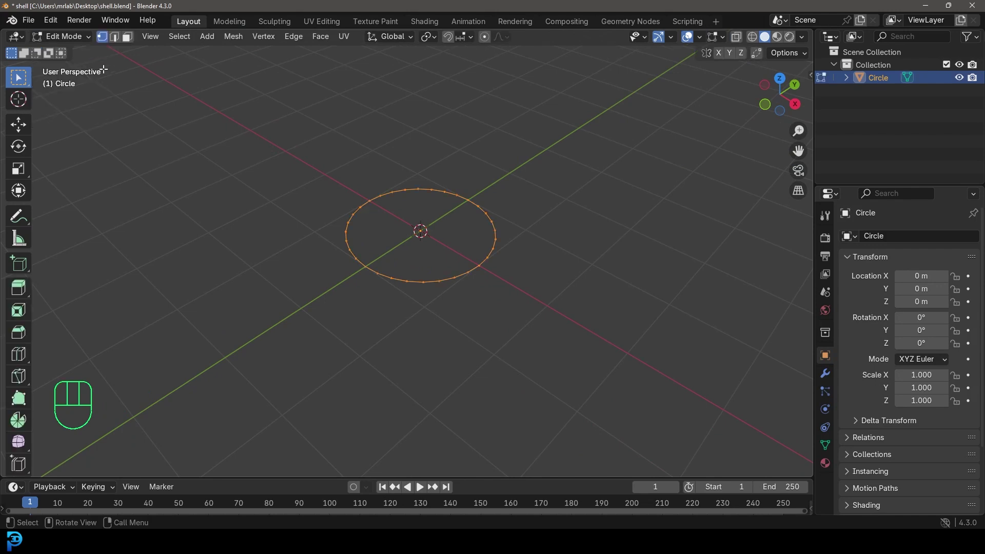
pyautogui.press('Tab')
pyautogui.press('Tab')
# In front view, select all the circle's vertices and tilt them slightly with fine rotation
pyautogui.moveTo(464, 267)
pyautogui.mouseDown(button='middle')
pyautogui.moveTo(495, 249)
pyautogui.moveTo(460, 251)
pyautogui.mouseUp(button='middle')
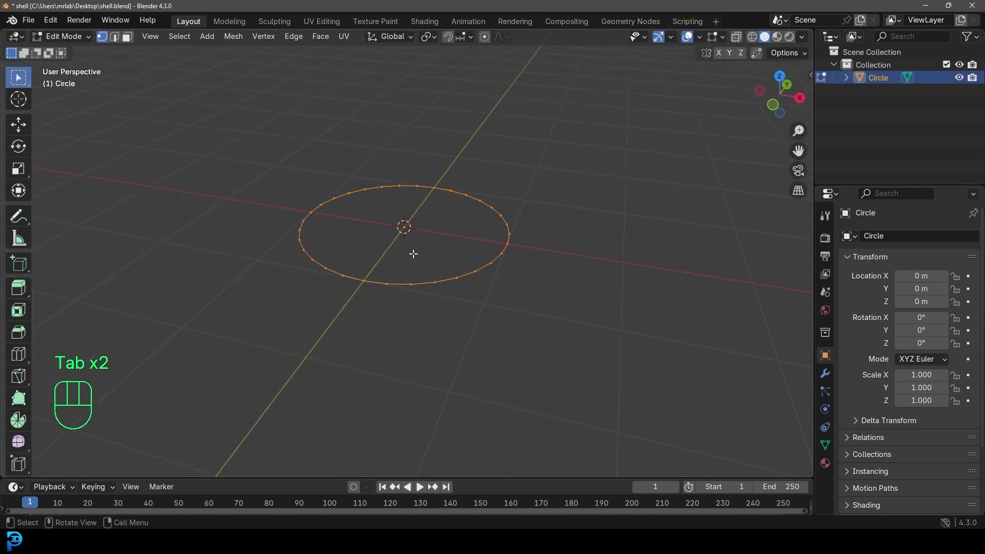
pyautogui.press('KP_1')
pyautogui.scroll(3, 390, 259)
pyautogui.press('a')
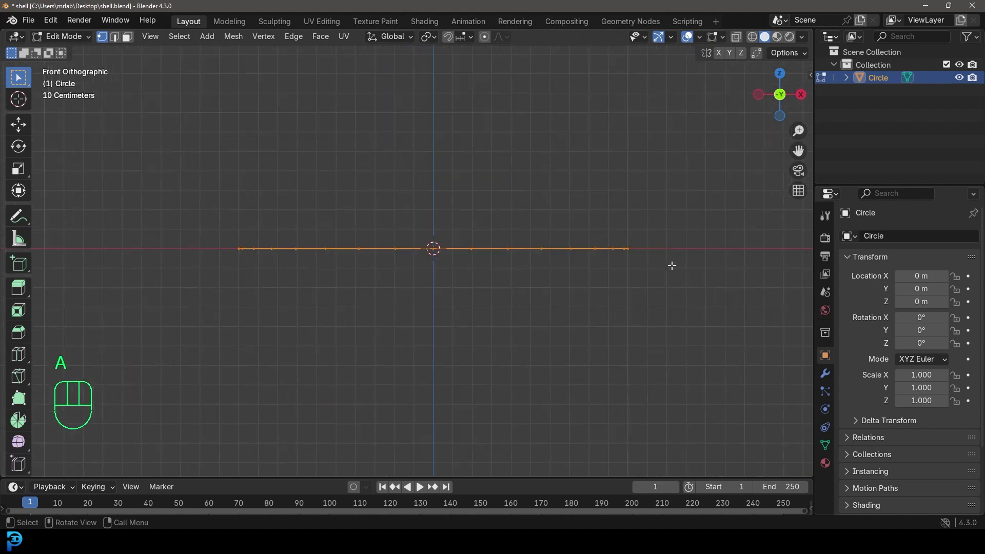
pyautogui.press('r')
pyautogui.press('shift')
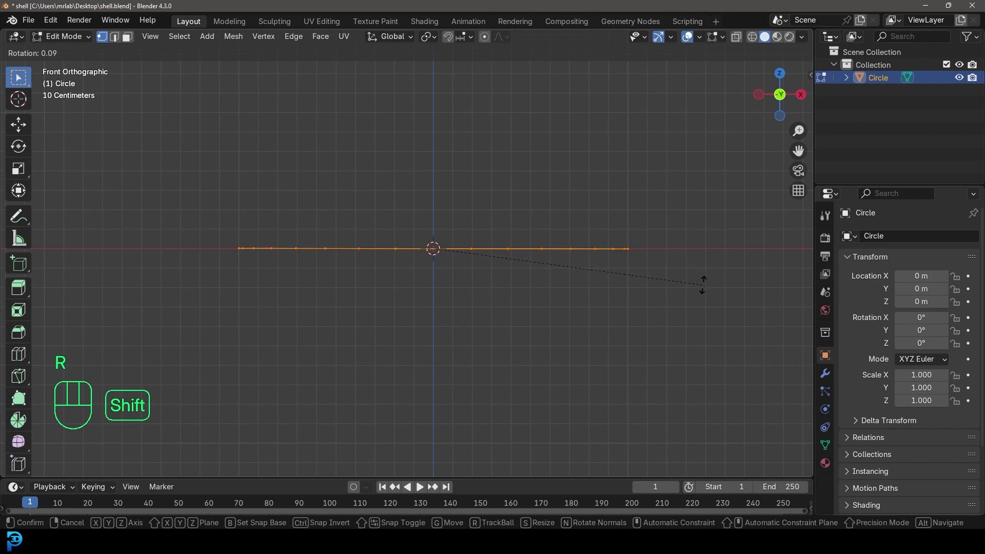
pyautogui.click(704, 304)
# Recentre the tilted ring and return to Object Mode in a perspective view
pyautogui.scroll(3, 718, 277)
pyautogui.keyDown('shift'); pyautogui.moveTo(728, 260); pyautogui.dragTo(524, 275, button='middle'); pyautogui.keyUp('shift')
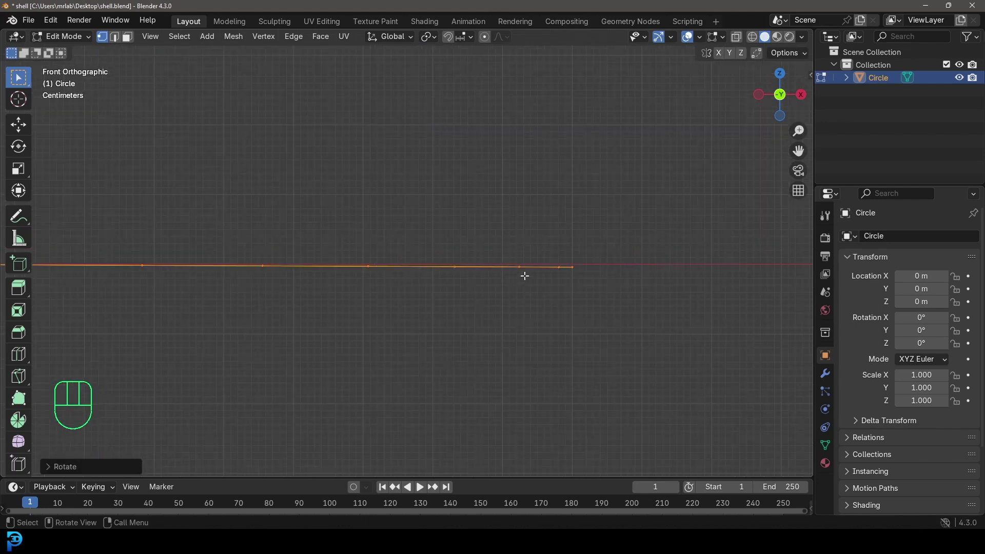
pyautogui.scroll(-3, 398, 277)
pyautogui.keyDown('shift'); pyautogui.moveTo(398, 277); pyautogui.dragTo(446, 296, button='middle'); pyautogui.keyUp('shift')
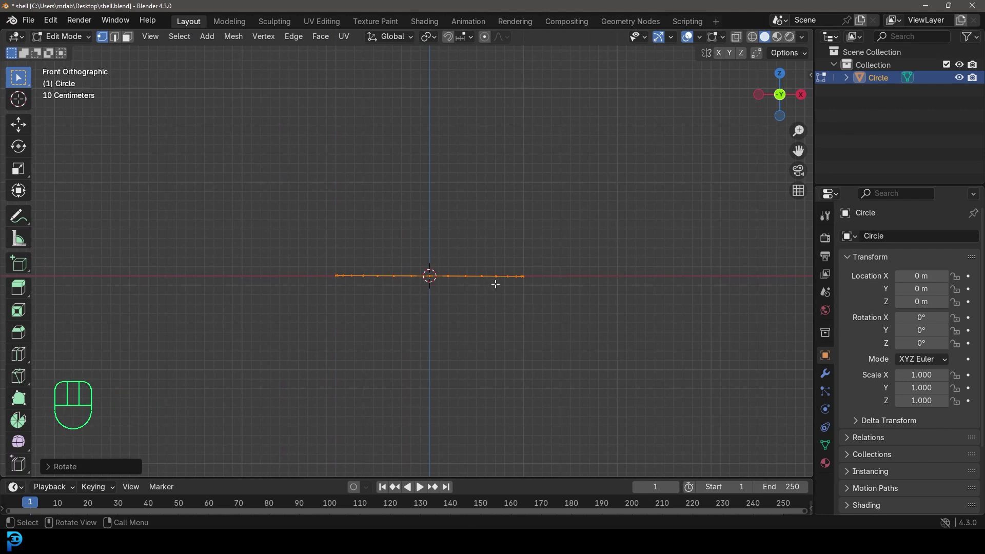
pyautogui.press('Tab')
pyautogui.scroll(3, 349, 290)
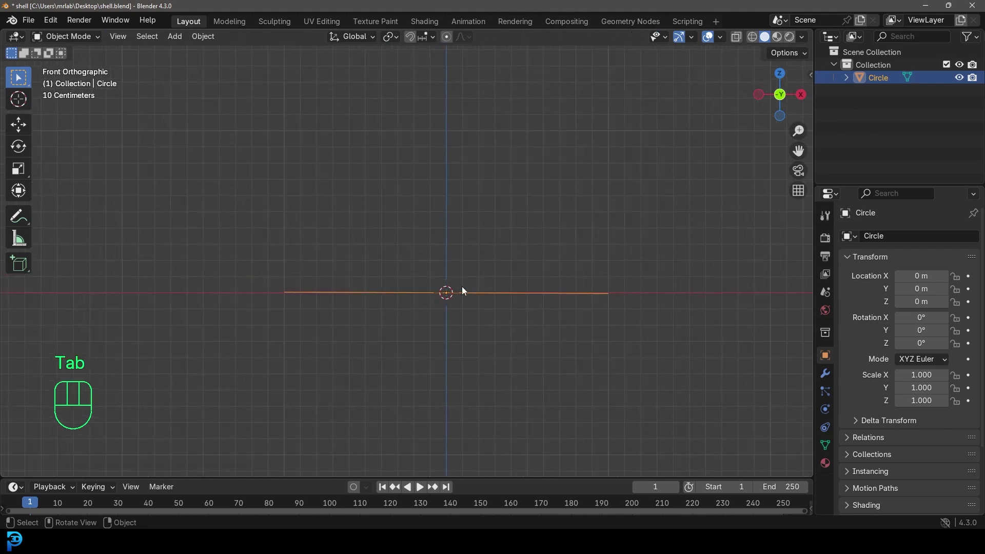
pyautogui.scroll(-2, 491, 236)
pyautogui.moveTo(491, 236)
pyautogui.mouseDown(button='middle')
pyautogui.moveTo(466, 263)
pyautogui.moveTo(490, 251)
pyautogui.mouseUp(button='middle')
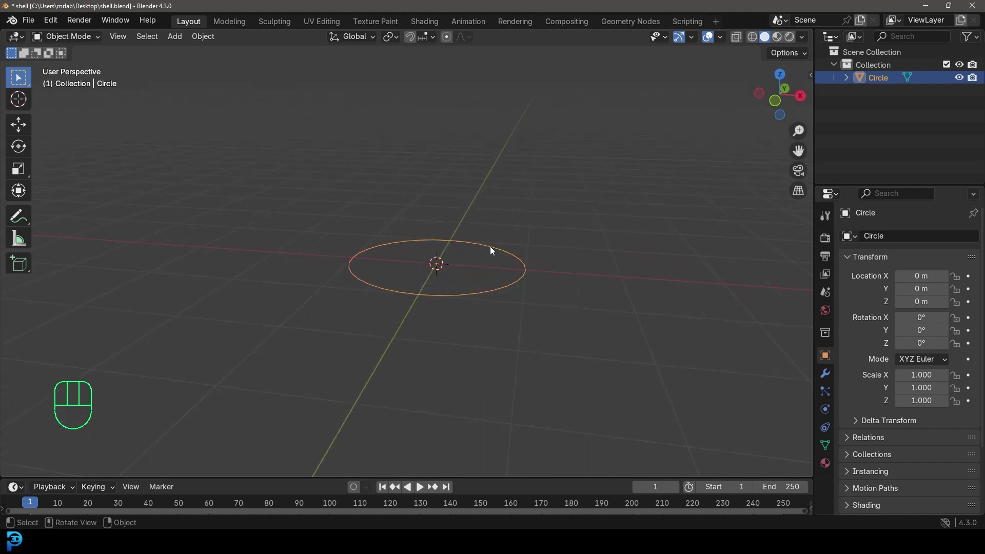
# Add an Array modifier to the Circle by searching 'arr'
pyautogui.click(825, 373)
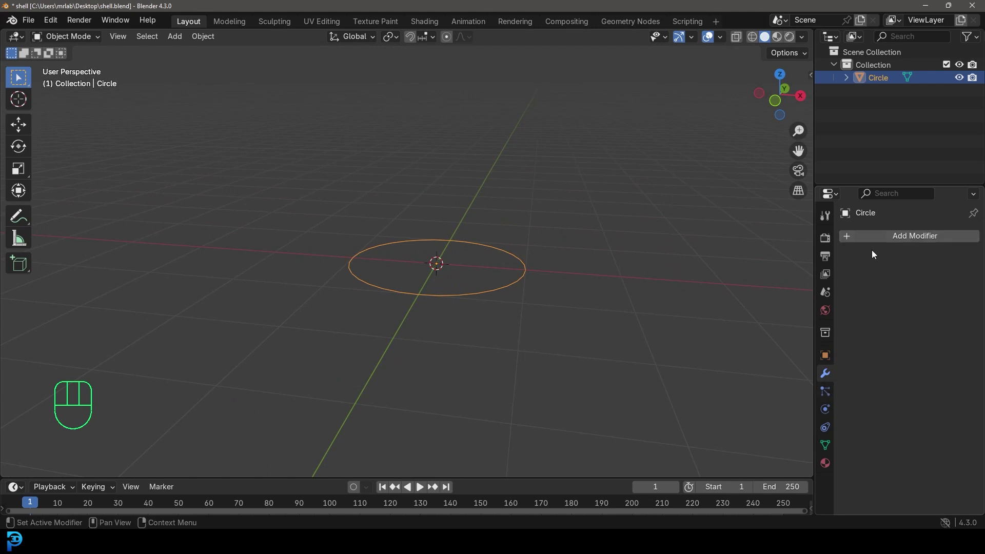
pyautogui.click(896, 236)
pyautogui.click(866, 235)
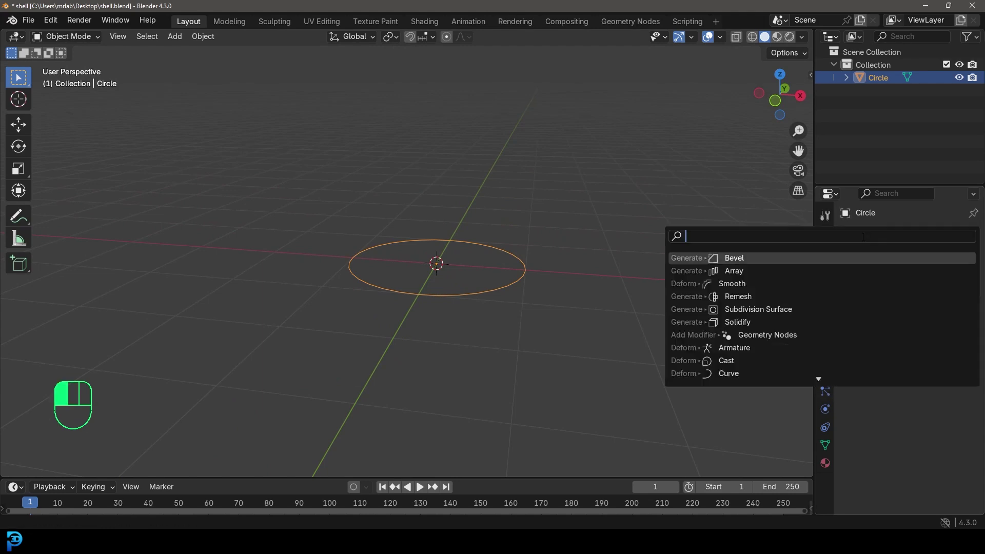
pyautogui.write('arr')
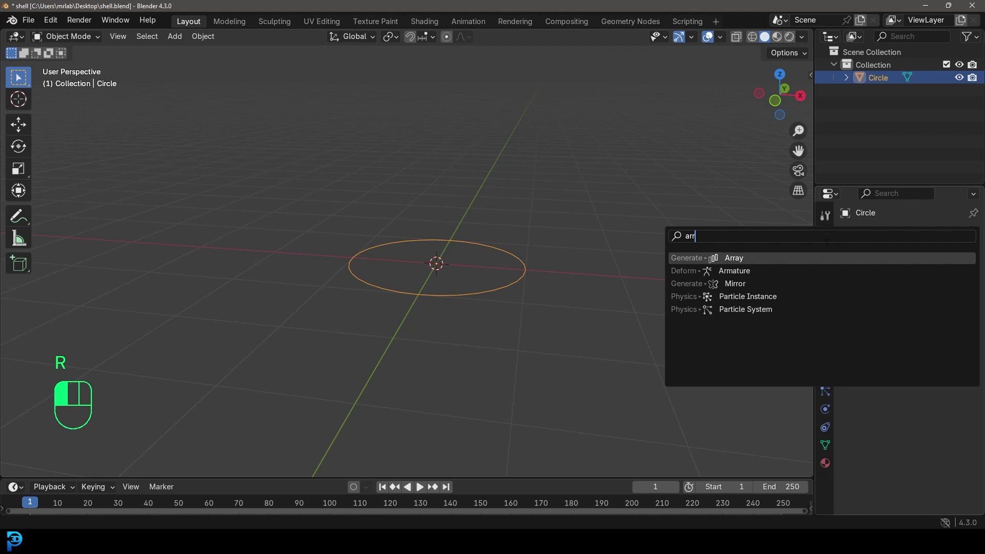
pyautogui.click(742, 256)
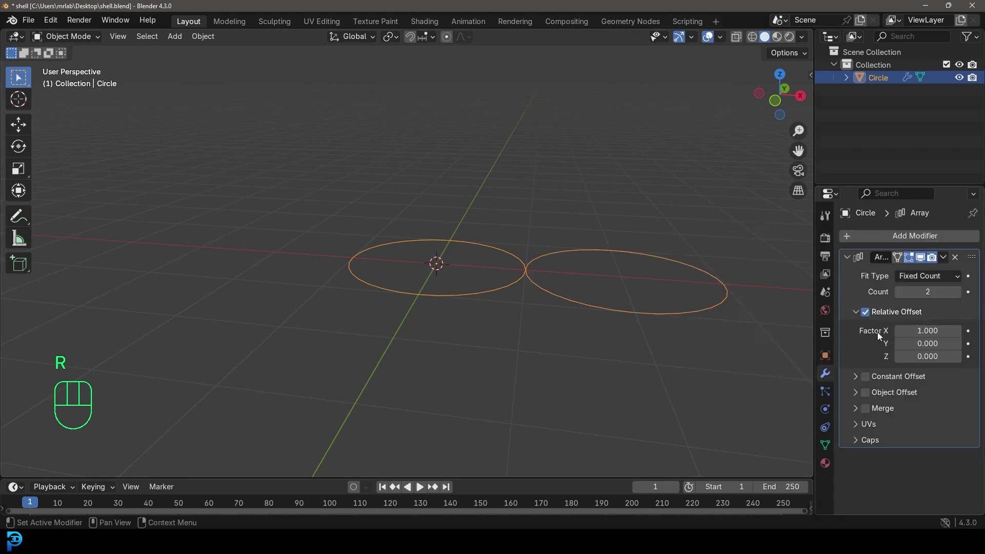
# Set the Array's relative offset to X 0 and Z 20, with a count of 500
pyautogui.click(927, 331)
pyautogui.write('0')
pyautogui.press('Return')
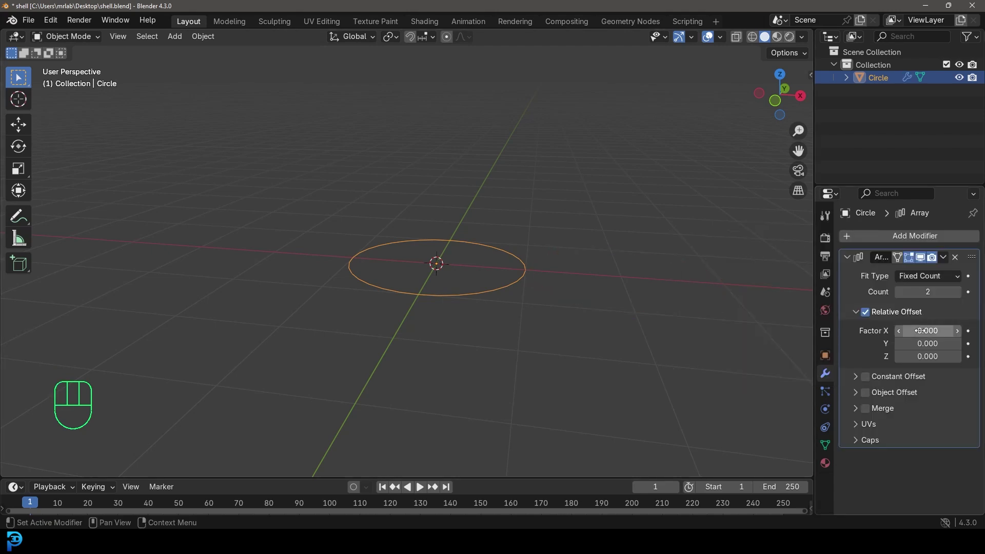
pyautogui.moveTo(897, 356)
pyautogui.keyDown('shift'); pyautogui.mouseDown()
pyautogui.moveTo(948, 356)
pyautogui.moveTo(917, 351)
pyautogui.mouseUp(); pyautogui.keyUp('shift')
pyautogui.click(926, 356)
pyautogui.write('20')
pyautogui.press('Return')
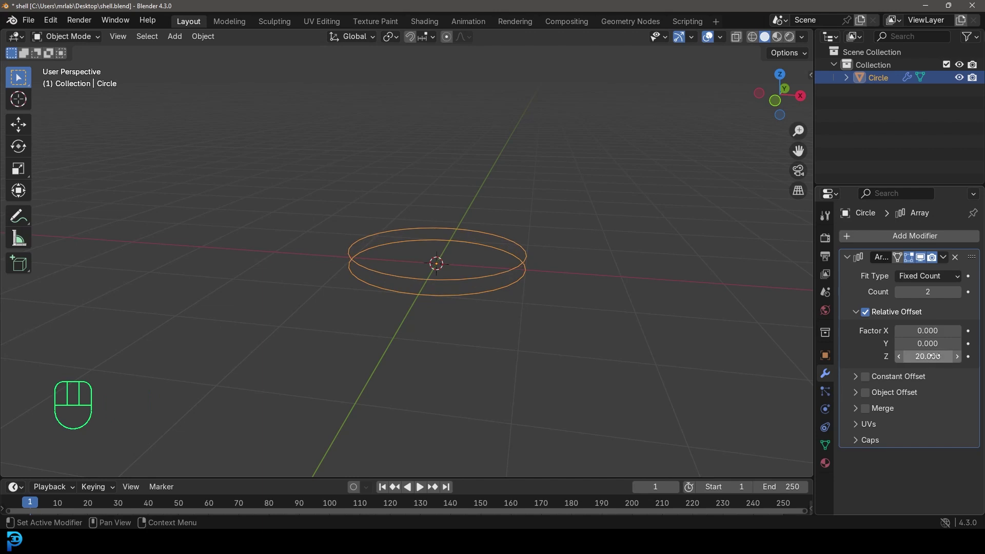
pyautogui.click(927, 290)
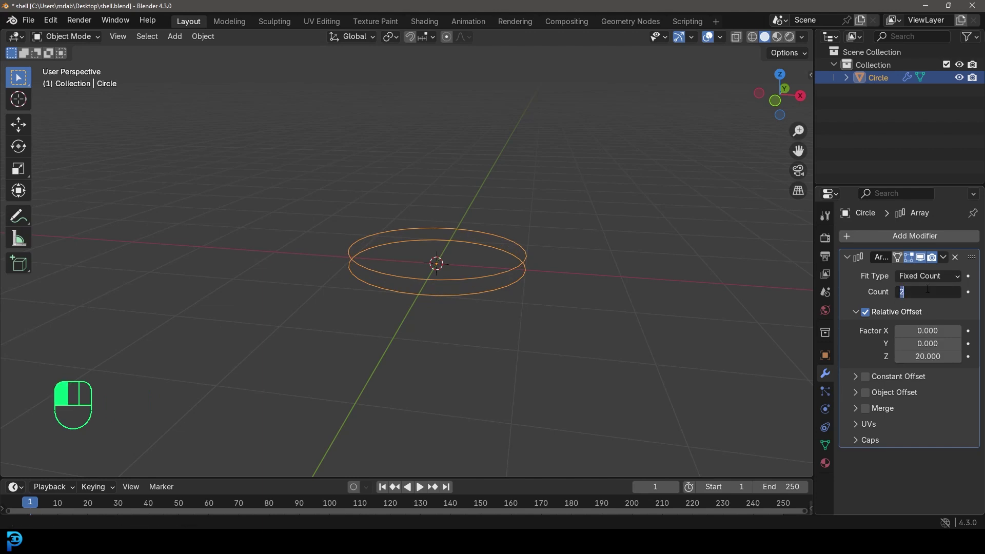
pyautogui.write('500')
pyautogui.press('Return')
pyautogui.scroll(-10, 362, 205)
# Orbit, zoom and pan to inspect the tall 500-ring column
pyautogui.moveTo(362, 205); pyautogui.dragTo(434, 191, button='middle')
pyautogui.scroll(5, 414, 204)
pyautogui.moveTo(373, 286); pyautogui.dragTo(423, 223, button='middle')
pyautogui.scroll(3, 418, 294)
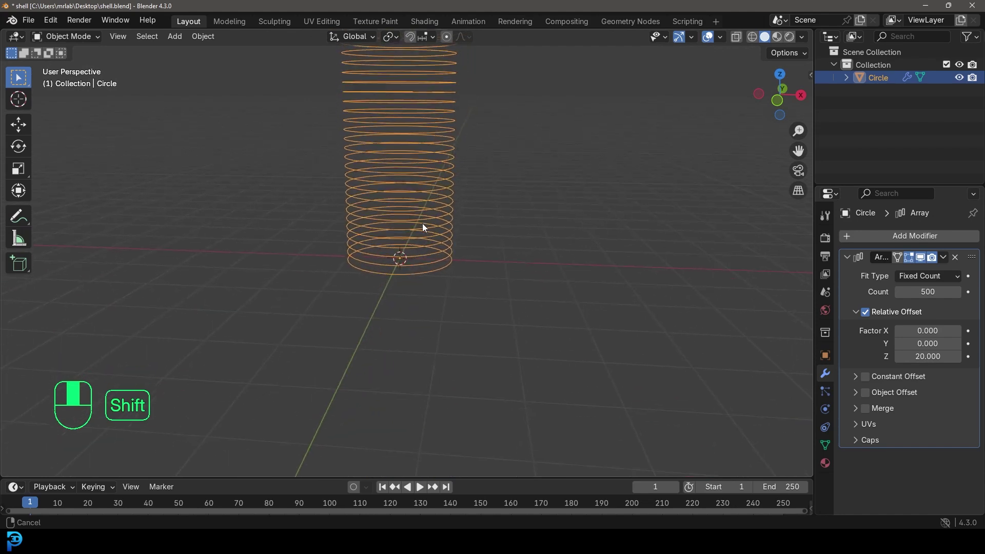
pyautogui.scroll(3, 423, 223)
pyautogui.keyDown('shift'); pyautogui.moveTo(362, 281); pyautogui.dragTo(392, 261, button='middle'); pyautogui.keyUp('shift')
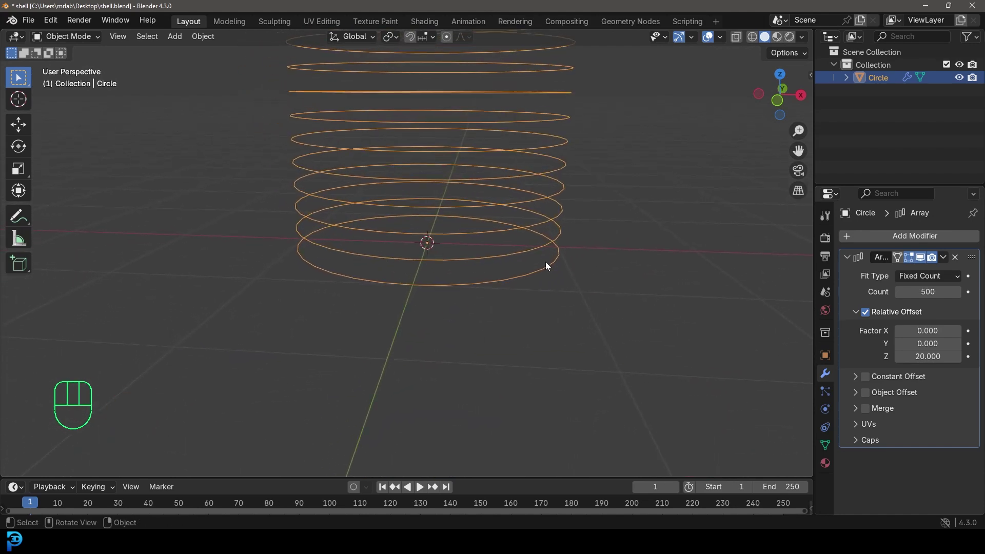
# In Edit Mode, flatten the base circle with S Z 0, then undo it
pyautogui.press('Tab')
pyautogui.press('s')
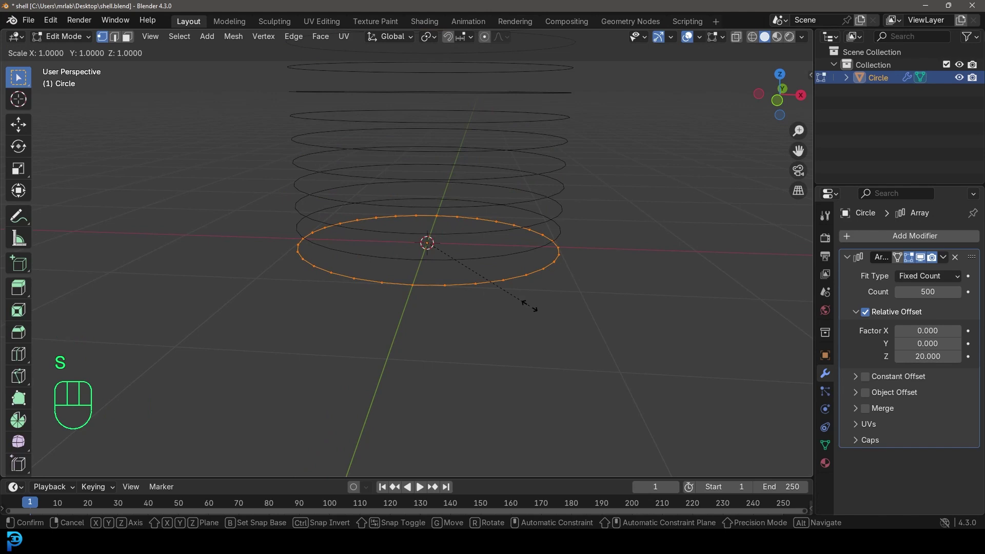
pyautogui.press('z')
pyautogui.press('0')
pyautogui.press('Return')
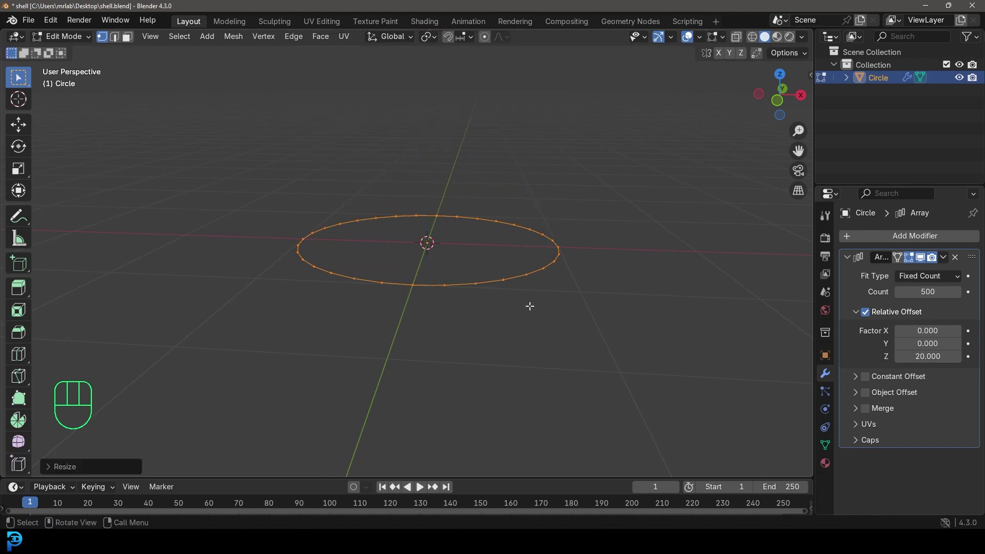
pyautogui.hotkey('ctrl', 'z')
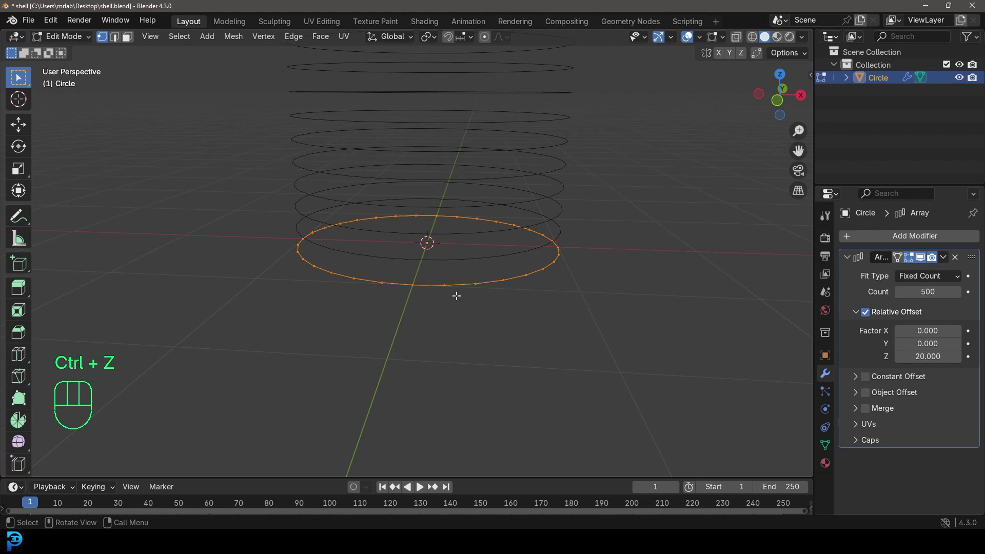
# Return to Object Mode and view the ring stack from the front and in 3D
pyautogui.press('Tab')
pyautogui.press('KP_1')
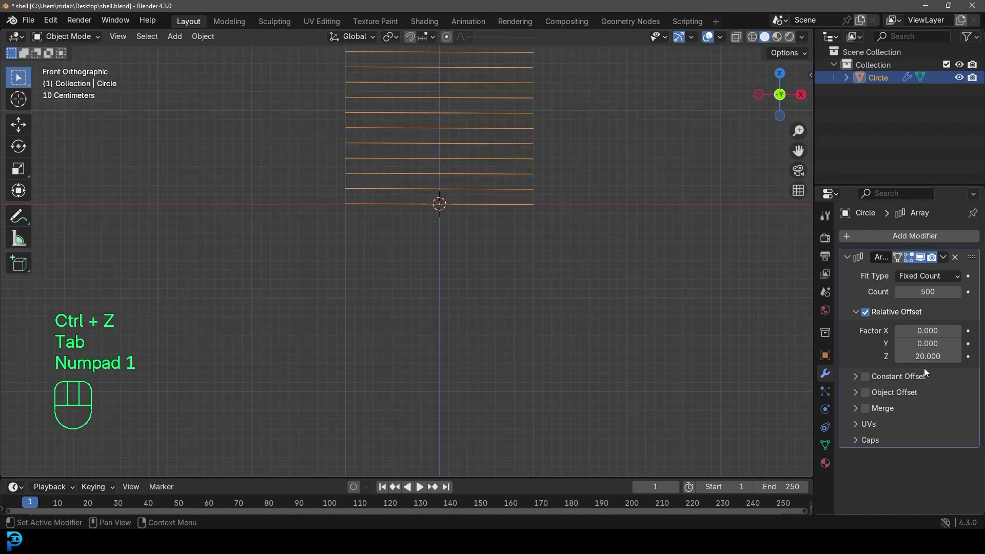
pyautogui.keyDown('shift'); pyautogui.scroll(5, 401, 259); pyautogui.keyUp('shift')
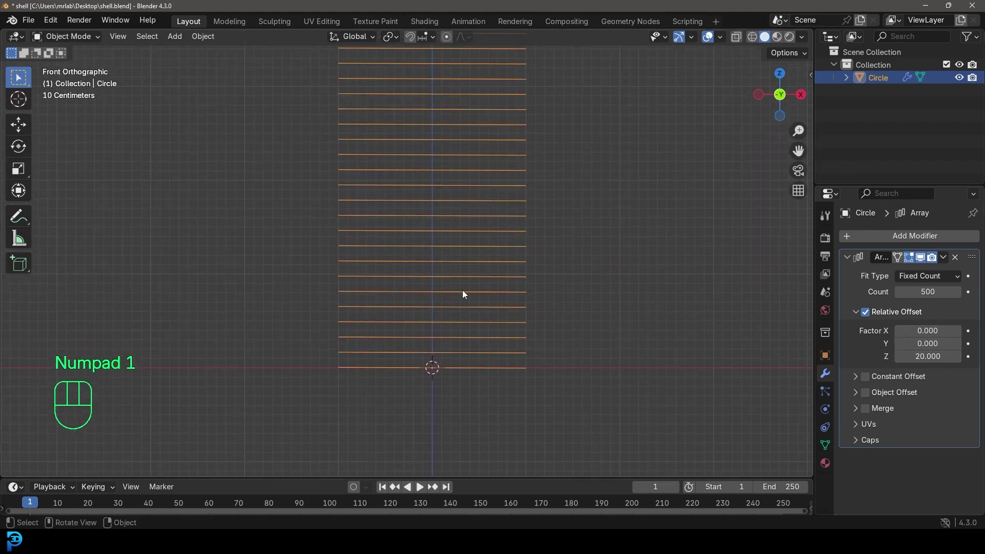
pyautogui.scroll(-3, 452, 300)
pyautogui.keyDown('shift'); pyautogui.moveTo(448, 242); pyautogui.dragTo(453, 285, button='middle'); pyautogui.keyUp('shift')
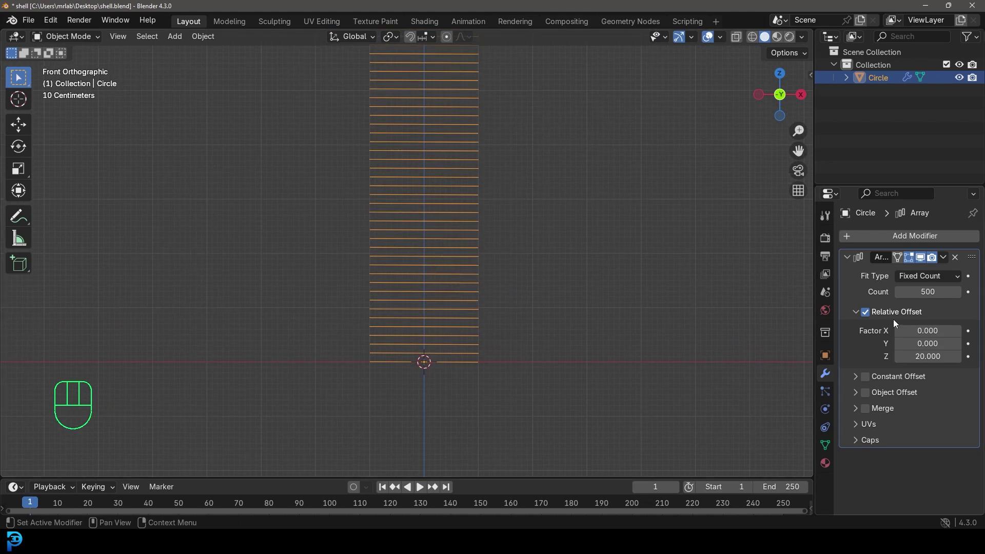
pyautogui.moveTo(478, 238); pyautogui.dragTo(426, 263, button='middle')
pyautogui.hotkey('shift', 'a')
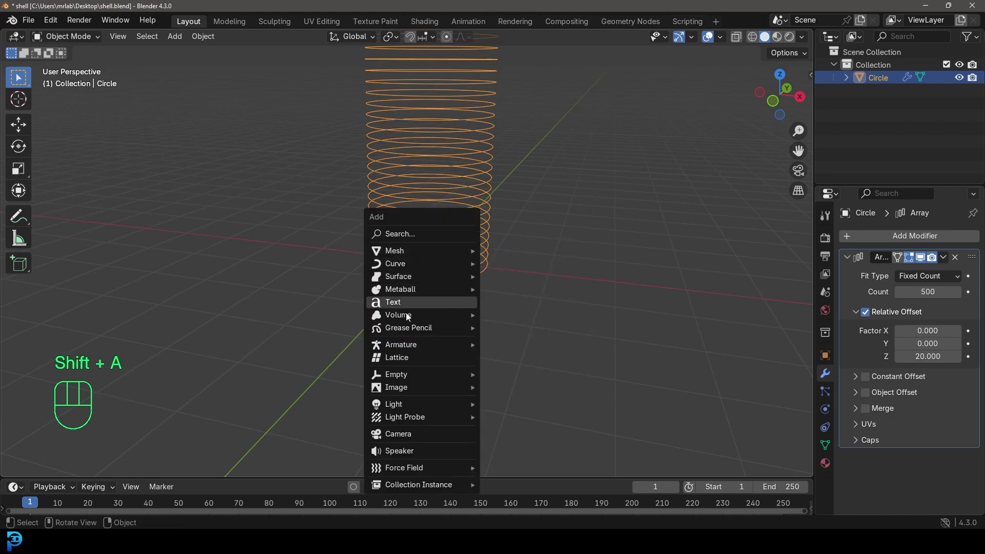
# Add a cube Empty and set it as the Circle array's Object Offset
pyautogui.moveTo(404, 377)
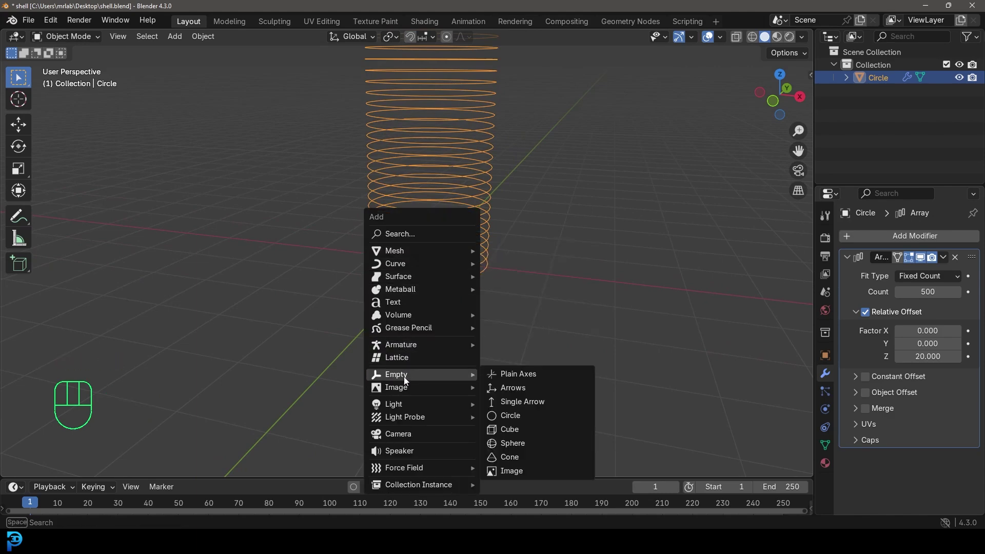
pyautogui.click(525, 430)
pyautogui.click(485, 120)
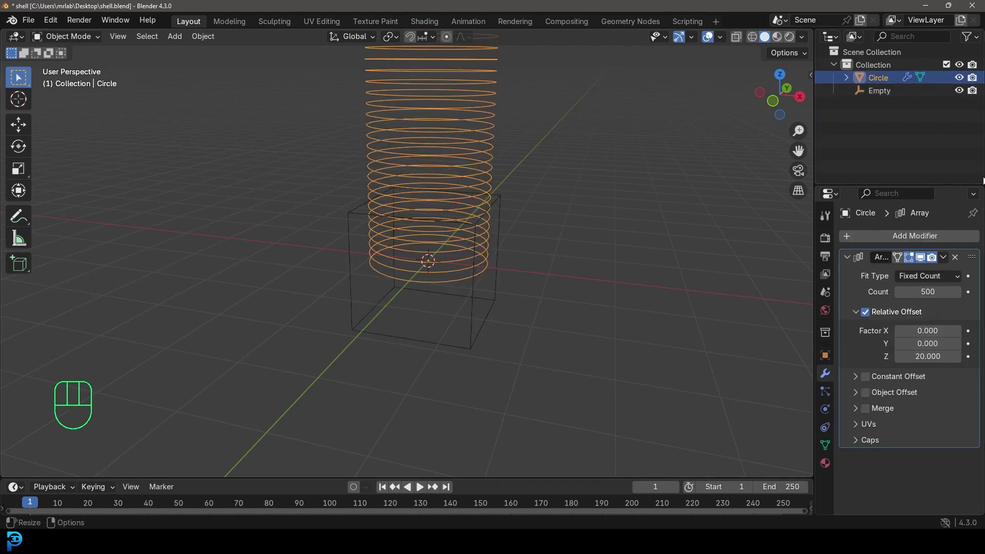
pyautogui.click(865, 392)
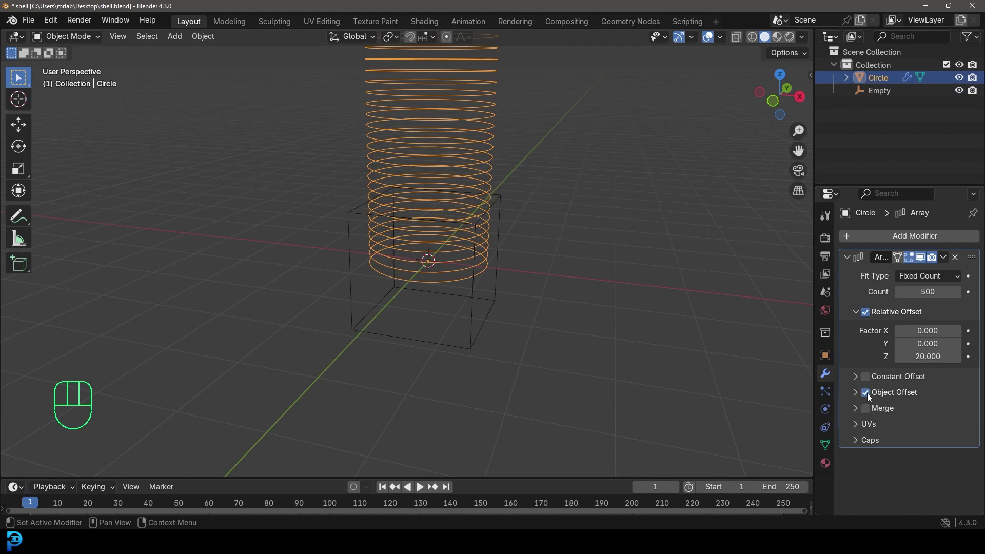
pyautogui.click(854, 392)
pyautogui.click(955, 412)
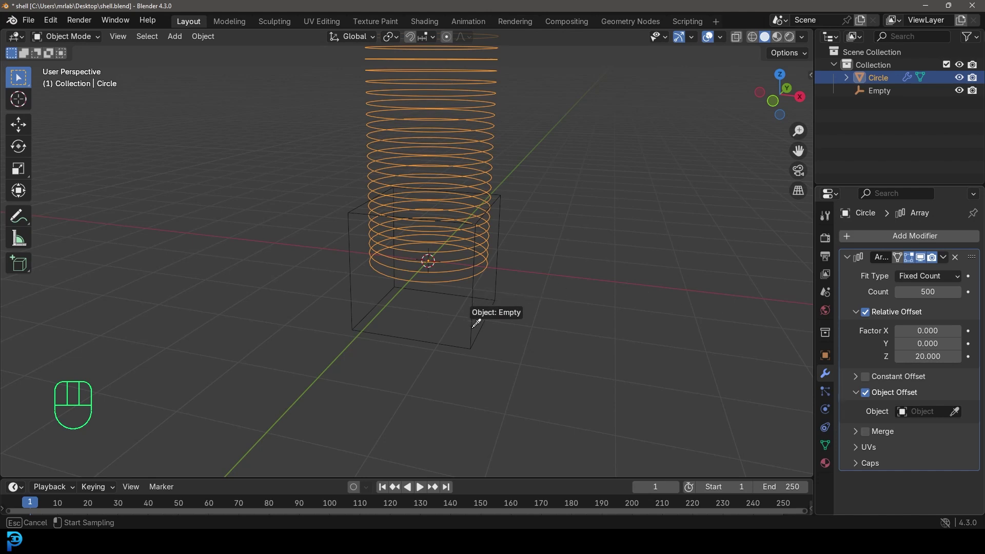
pyautogui.click(475, 322)
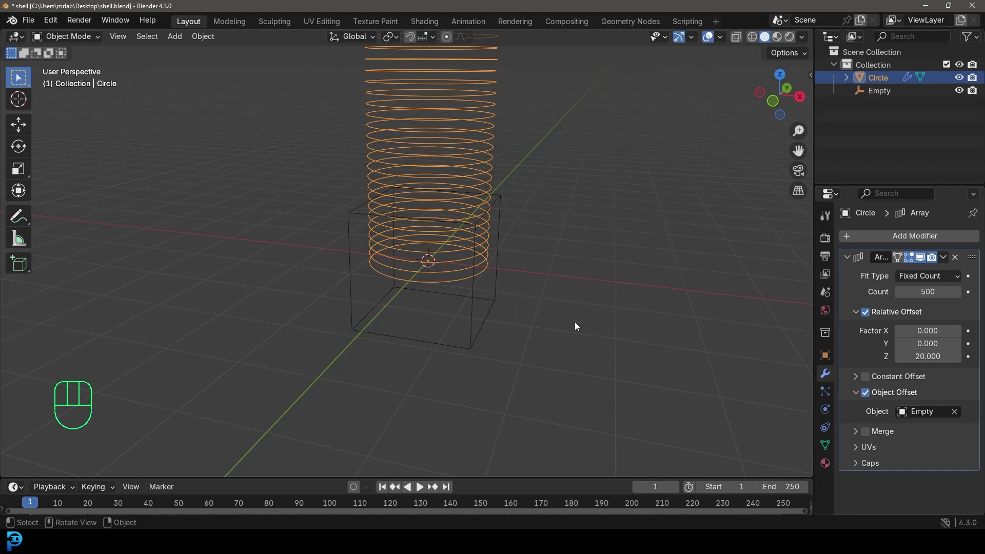
pyautogui.click(917, 412)
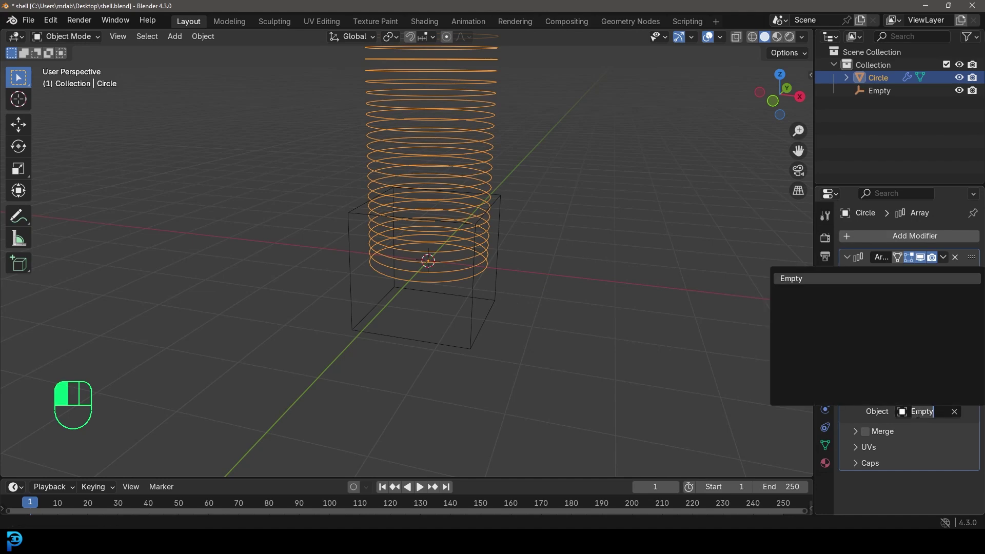
pyautogui.click(799, 270)
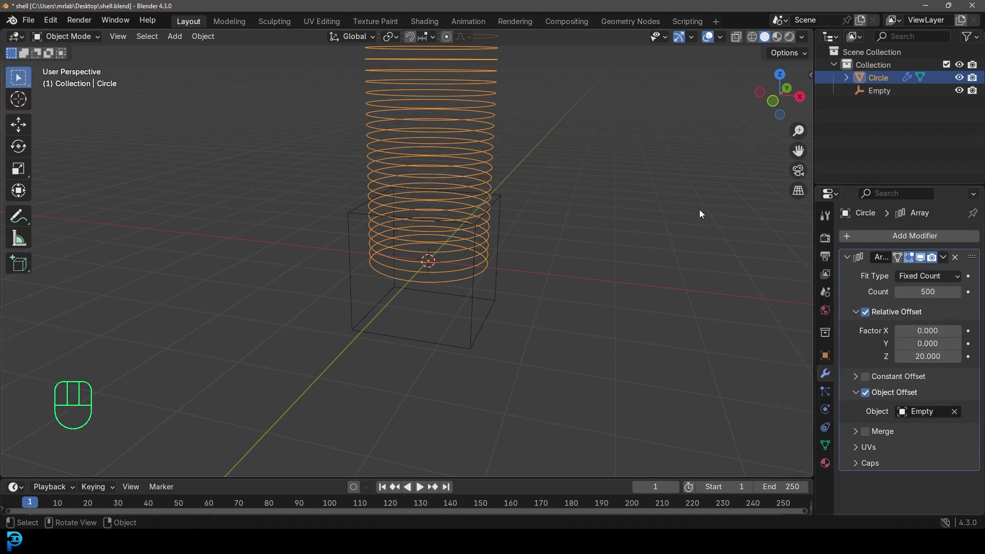
# In front view, select the Empty and begin a fine rotation of it
pyautogui.moveTo(451, 223); pyautogui.dragTo(475, 253, button='middle')
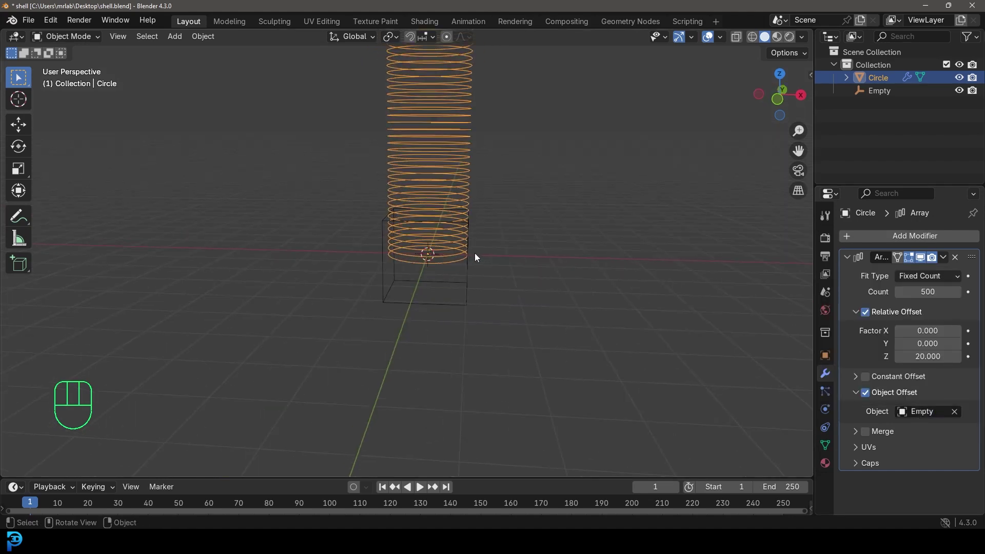
pyautogui.press('KP_1')
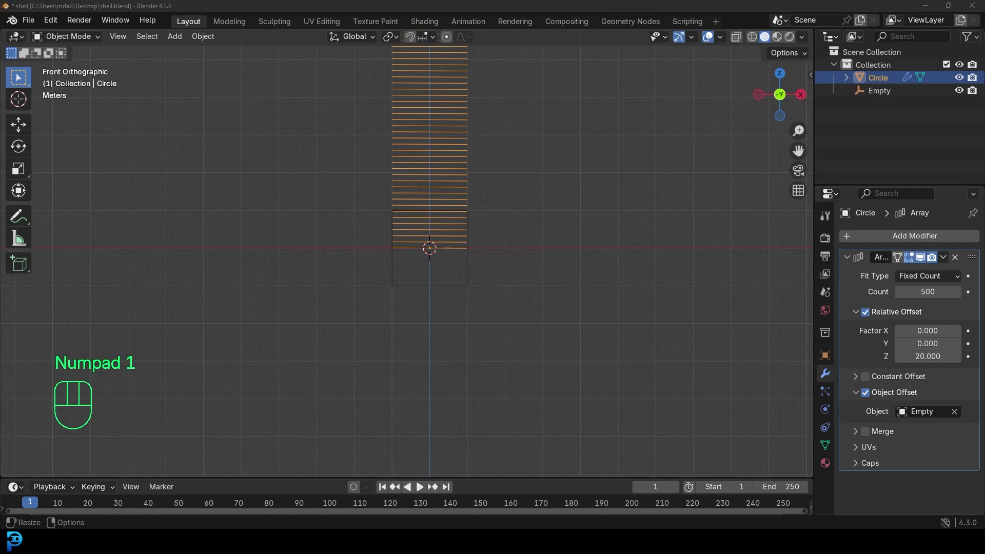
pyautogui.click(467, 266)
pyautogui.keyDown('shift'); pyautogui.moveTo(466, 266); pyautogui.dragTo(474, 314, button='middle'); pyautogui.keyUp('shift')
pyautogui.scroll(1, 490, 339)
pyautogui.press('r')
pyautogui.press('r')
pyautogui.press('shift')
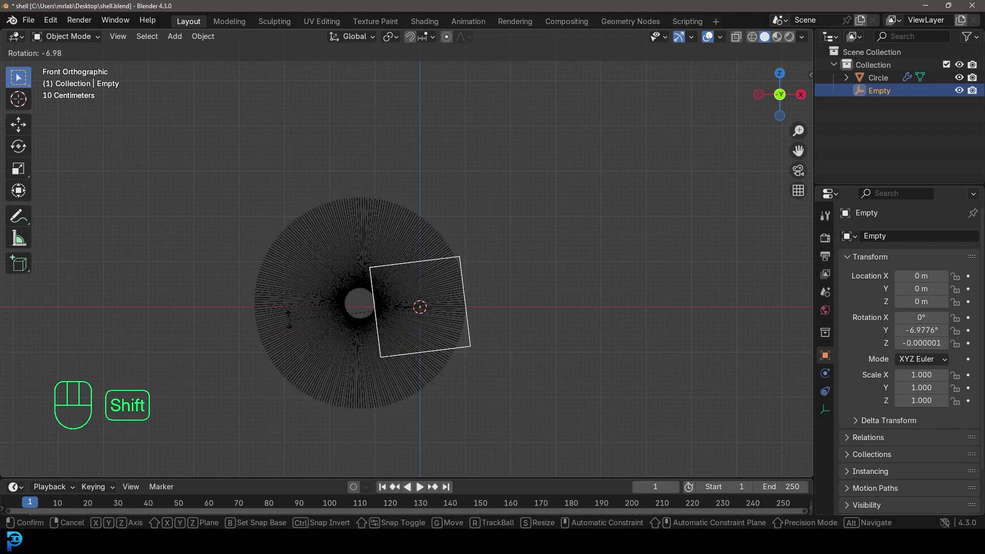
# Confirm the Empty's tilt of about -7° on Y
pyautogui.click(290, 317)
pyautogui.scroll(-4, 465, 269)
pyautogui.moveTo(465, 269); pyautogui.dragTo(519, 279, button='middle')
pyautogui.scroll(3, 394, 292)
# From the top view, turn the Empty slightly about Z
pyautogui.press('KP_7')
pyautogui.scroll(2, 518, 278)
pyautogui.press('r')
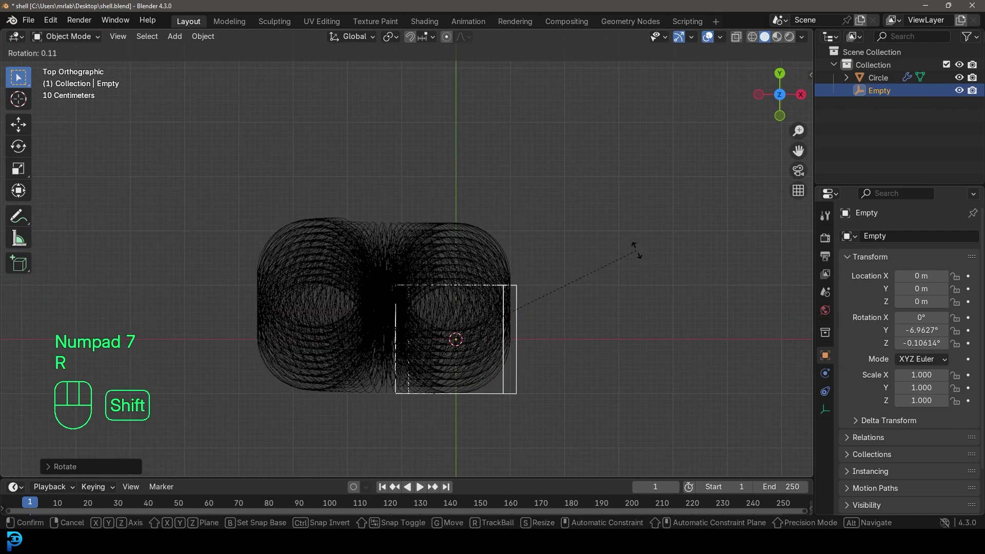
pyautogui.rightClick(639, 263)
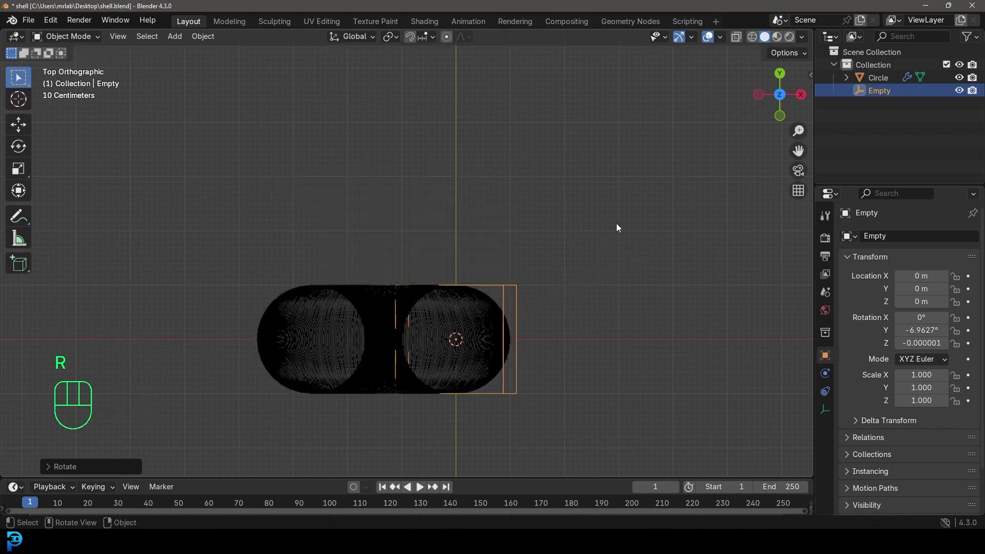
pyautogui.press('r')
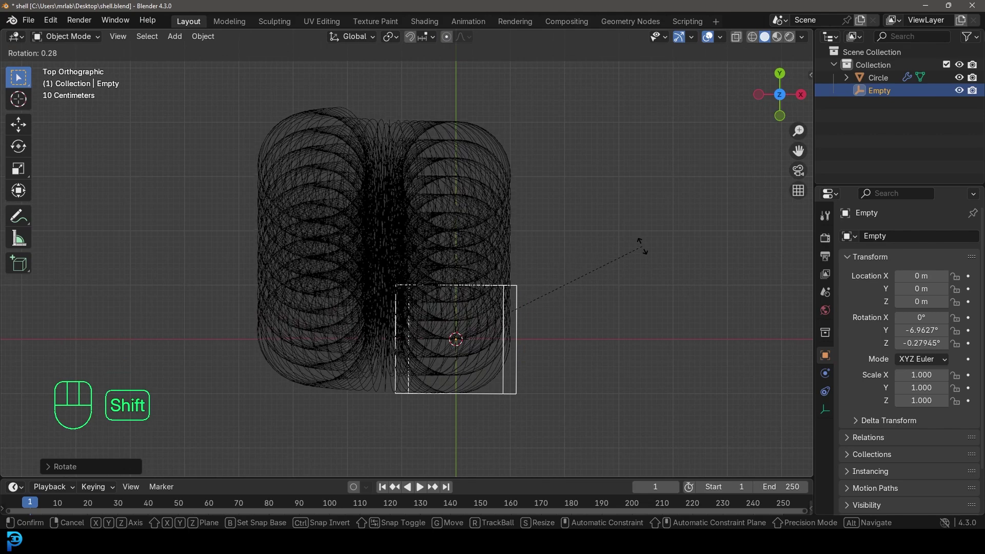
pyautogui.click(642, 247)
pyautogui.scroll(-2, 631, 295)
pyautogui.scroll(1, 651, 307)
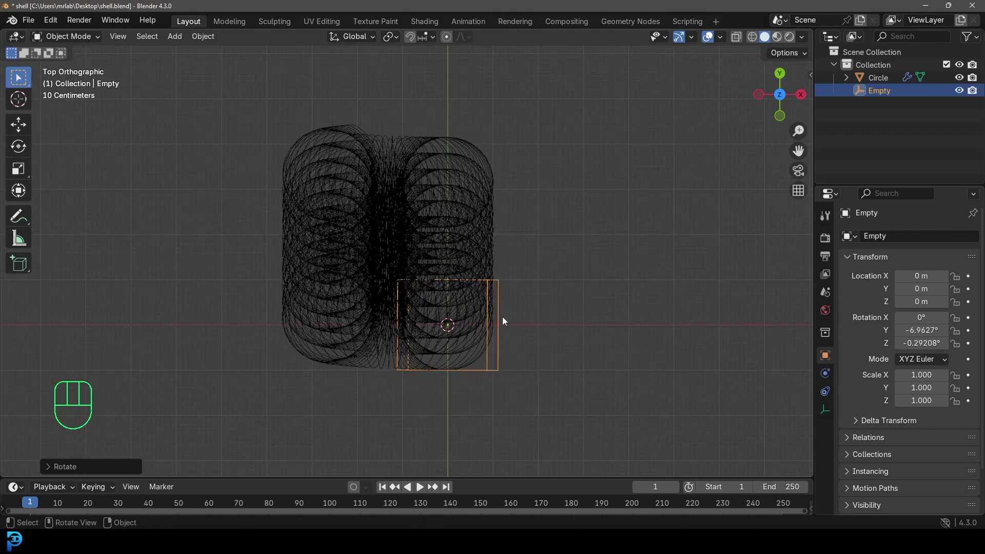
pyautogui.scroll(2, 663, 333)
# Scale the Empty down to 0.999 with fine control
pyautogui.press('s')
pyautogui.rightClick(719, 318)
pyautogui.press('s')
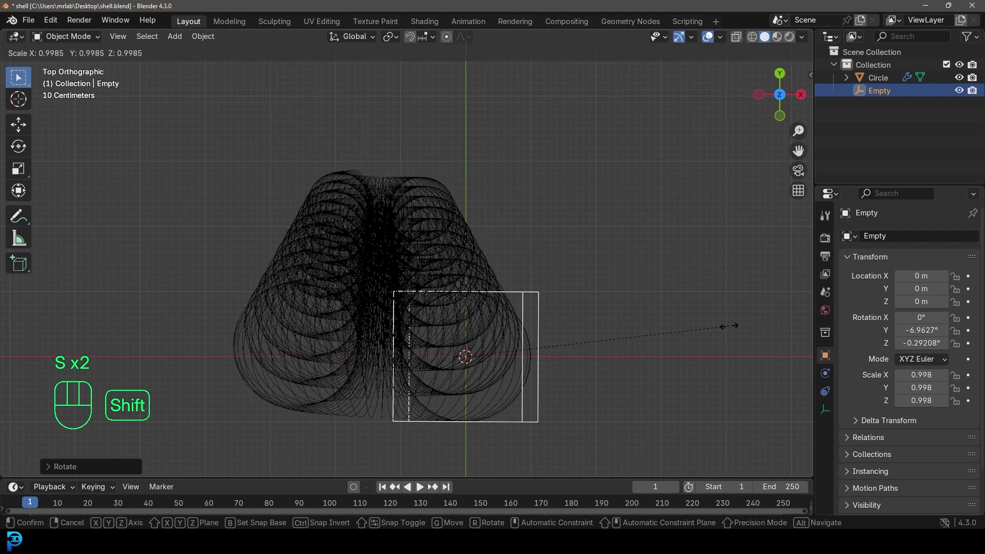
pyautogui.rightClick(728, 326)
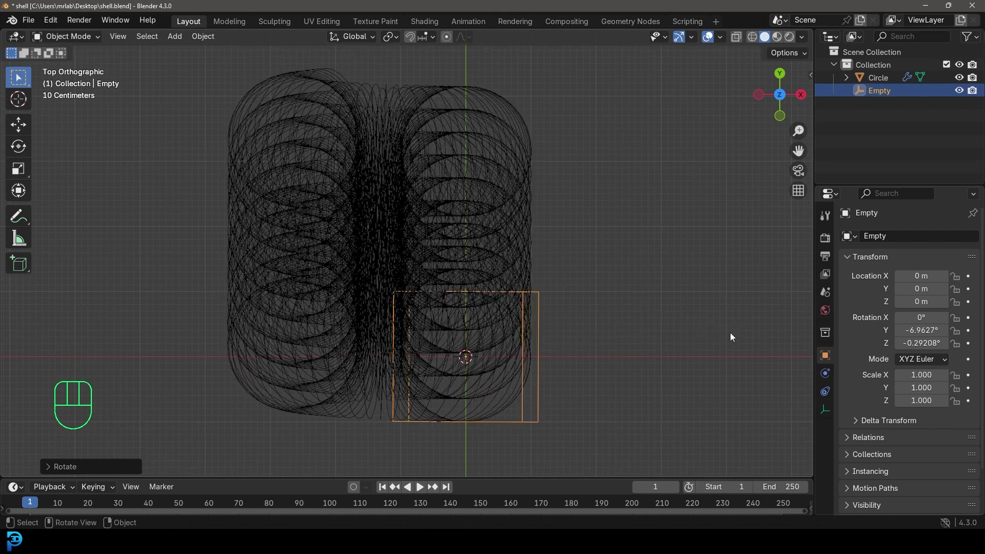
pyautogui.press('s')
pyautogui.press('shift')
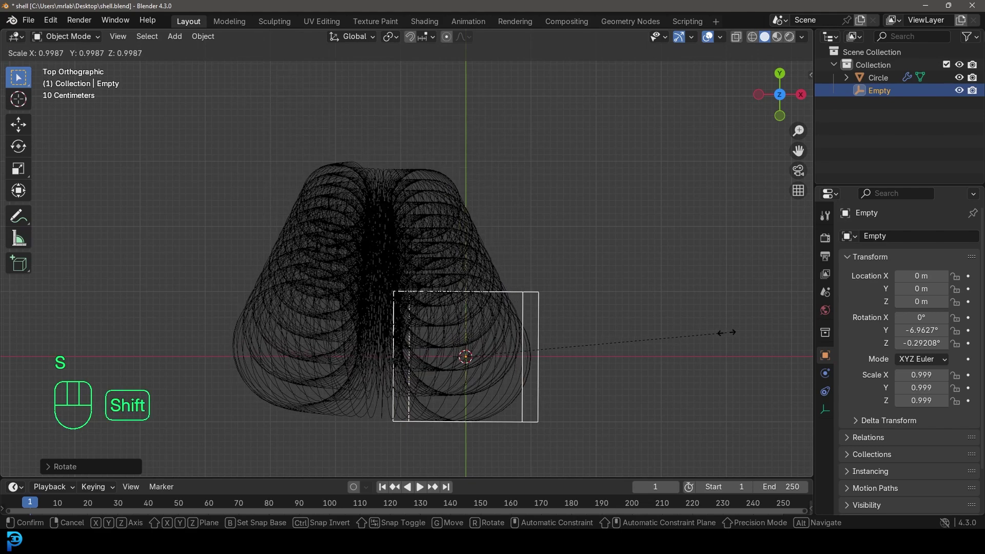
pyautogui.click(726, 332)
# Turn the Empty further about Z to roughly -0.49° in top view
pyautogui.moveTo(703, 333); pyautogui.dragTo(516, 269, button='middle')
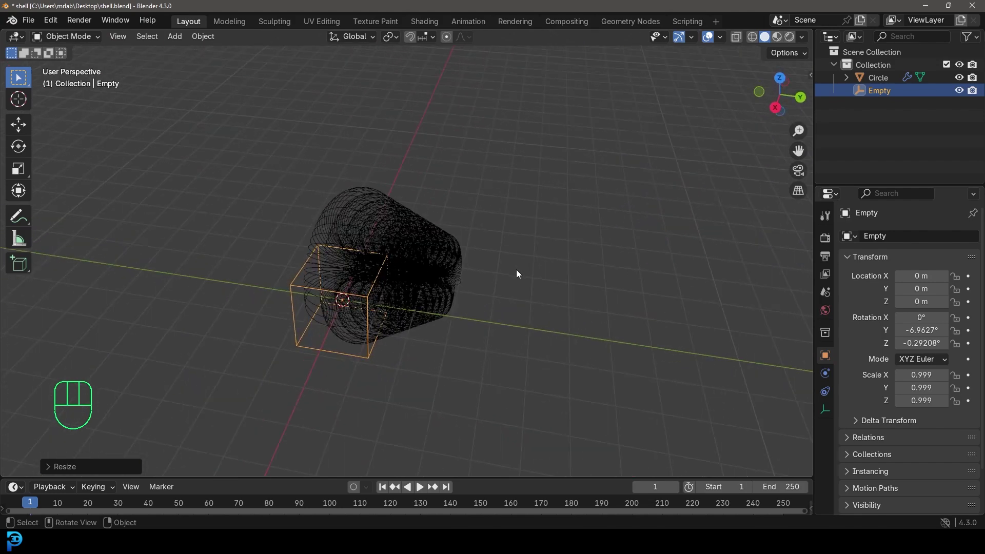
pyautogui.press('KP_7')
pyautogui.press('r')
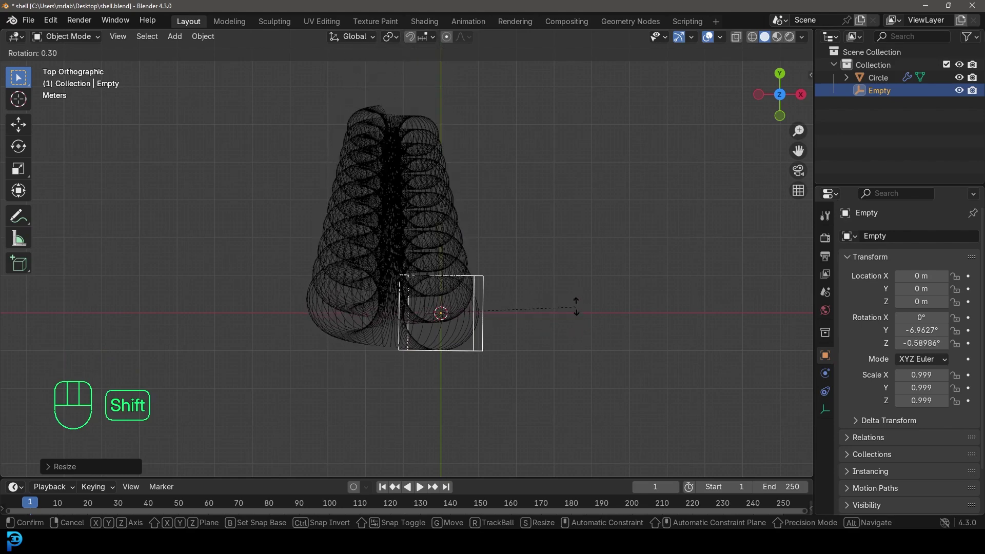
pyautogui.click(572, 311)
pyautogui.moveTo(572, 312); pyautogui.dragTo(499, 194, button='middle')
pyautogui.press('KP_1')
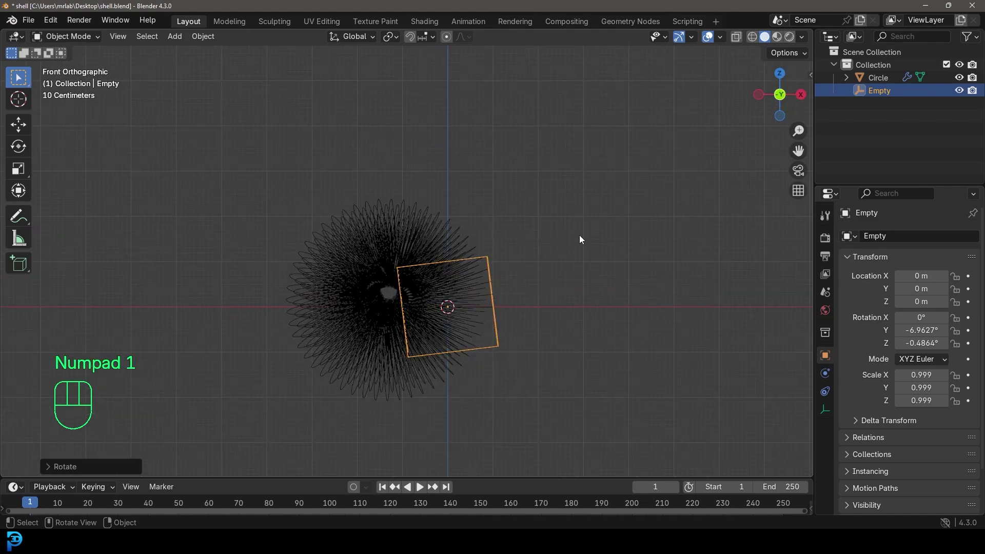
# Rotate the Empty again and shrink it with a fine scale
pyautogui.press('r')
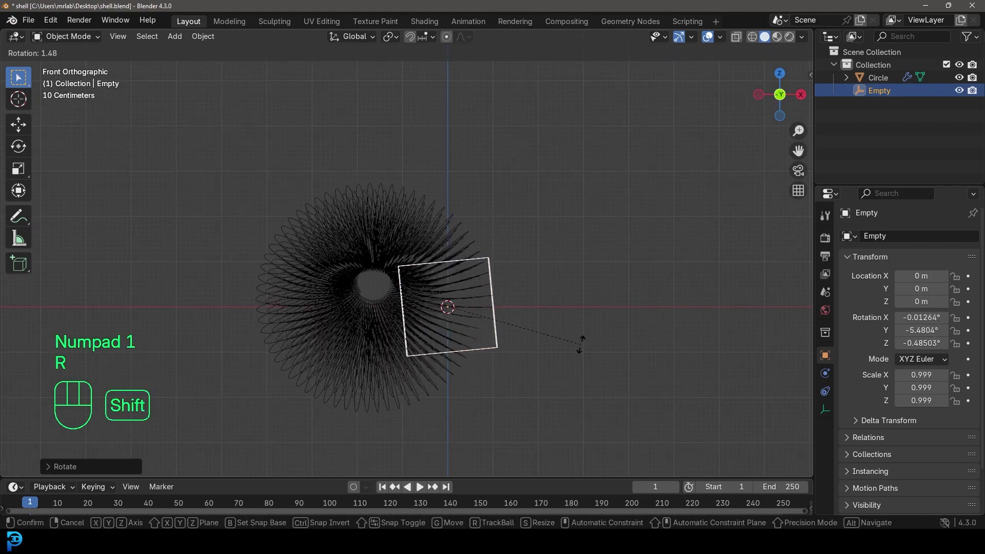
pyautogui.moveTo(556, 258); pyautogui.dragTo(438, 291, button='middle')
pyautogui.moveTo(513, 330); pyautogui.dragTo(550, 321, button='middle')
pyautogui.press('s')
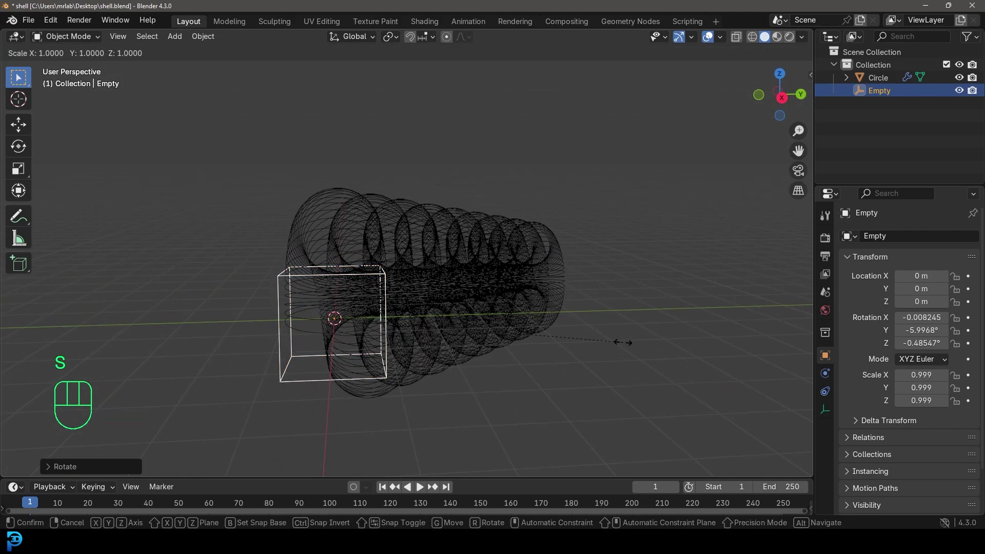
pyautogui.rightClick(630, 337)
pyautogui.press('s')
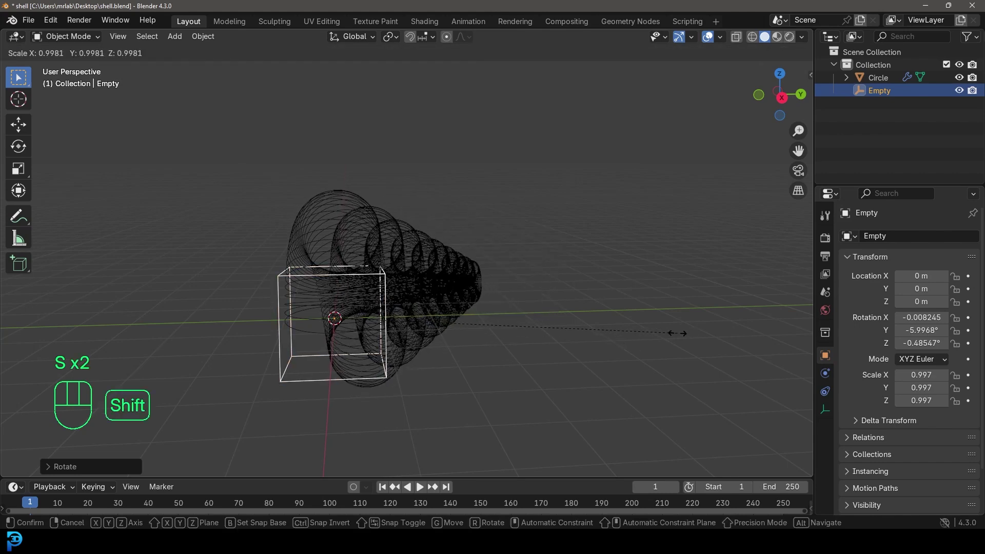
pyautogui.click(666, 333)
# From the top view, fine-scale the Empty twice more and rotate it slightly
pyautogui.press('KP_7')
pyautogui.press('s')
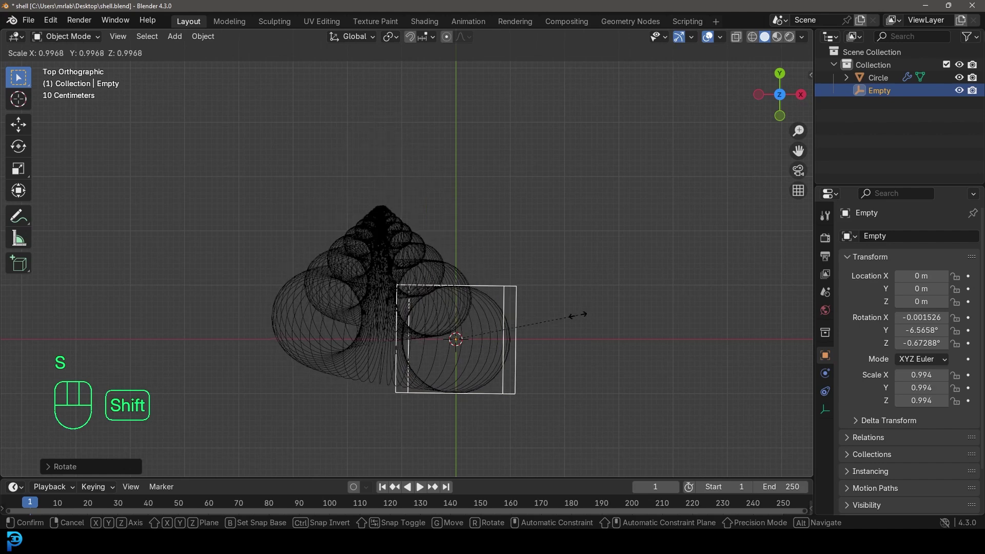
pyautogui.click(649, 322)
pyautogui.press('s')
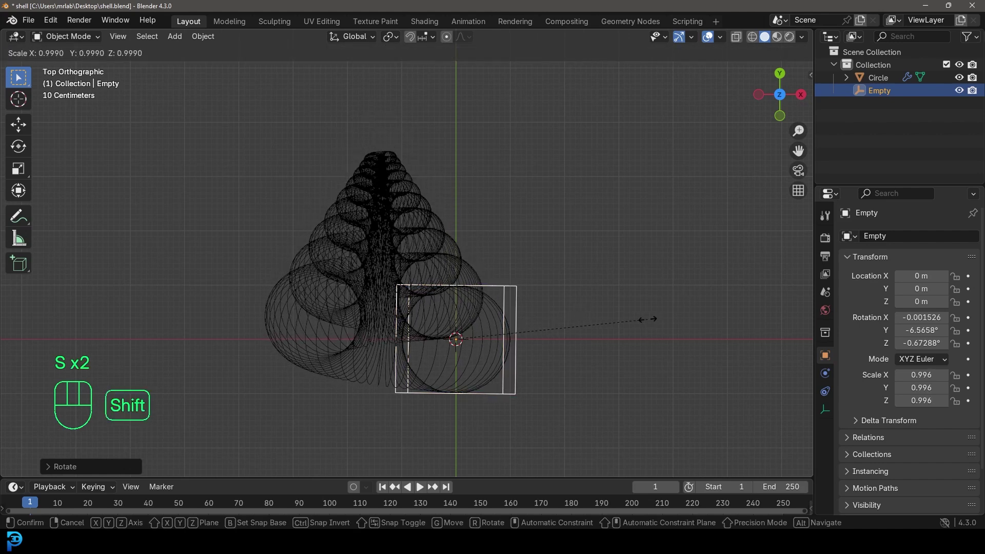
pyautogui.click(622, 319)
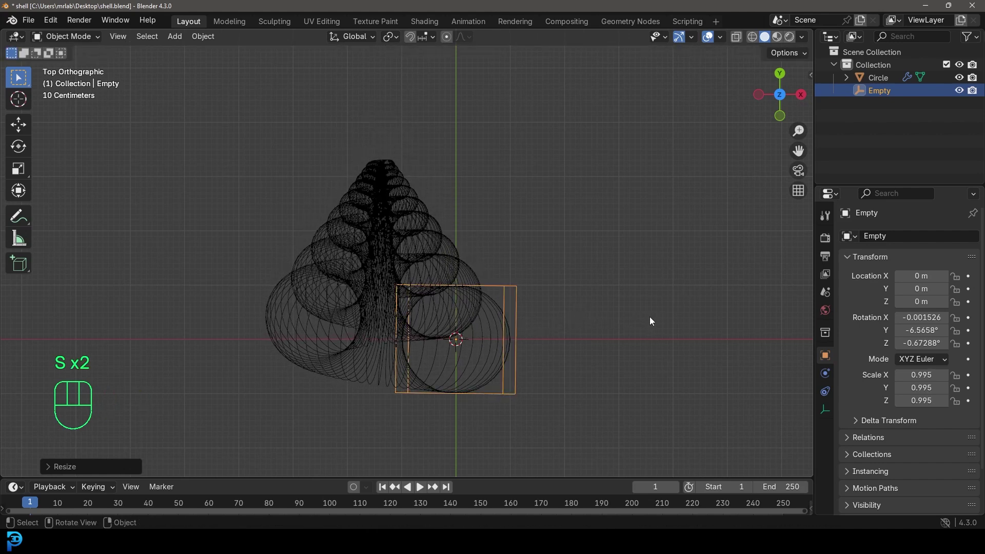
pyautogui.press('r')
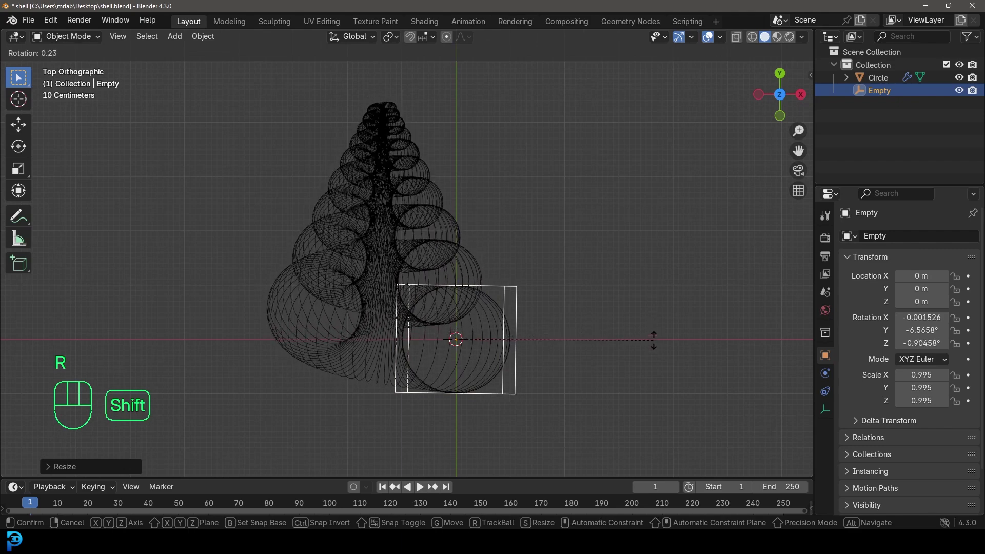
pyautogui.click(656, 350)
# Undo the last Empty change, inspect the tighter shell, and select the Circle
pyautogui.moveTo(657, 351); pyautogui.dragTo(516, 125, button='middle')
pyautogui.moveTo(430, 261); pyautogui.dragTo(379, 211, button='middle')
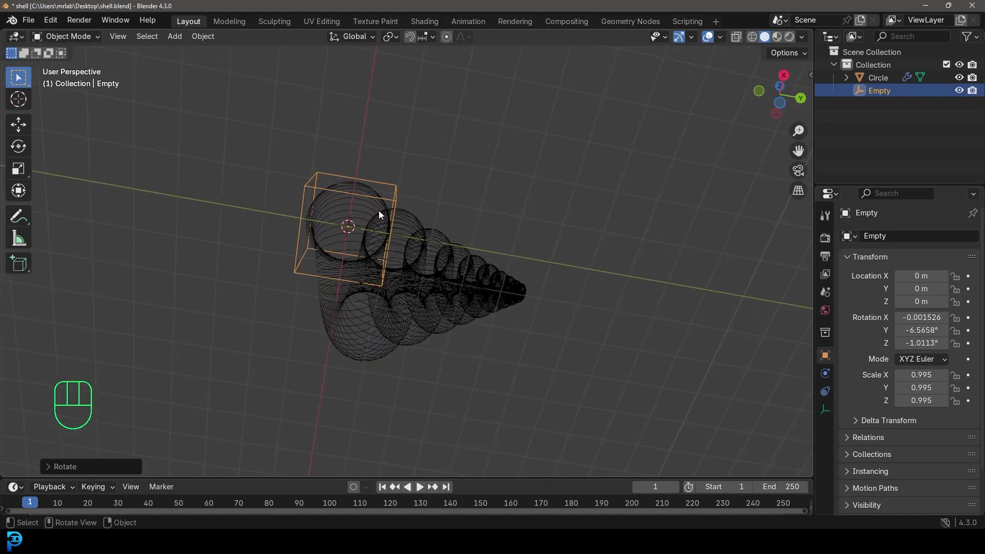
pyautogui.press('KP_1')
pyautogui.hotkey('ctrl', 'z')
pyautogui.moveTo(530, 266); pyautogui.dragTo(511, 284, button='middle')
pyautogui.moveTo(400, 260); pyautogui.dragTo(465, 291, button='middle')
pyautogui.click(406, 229)
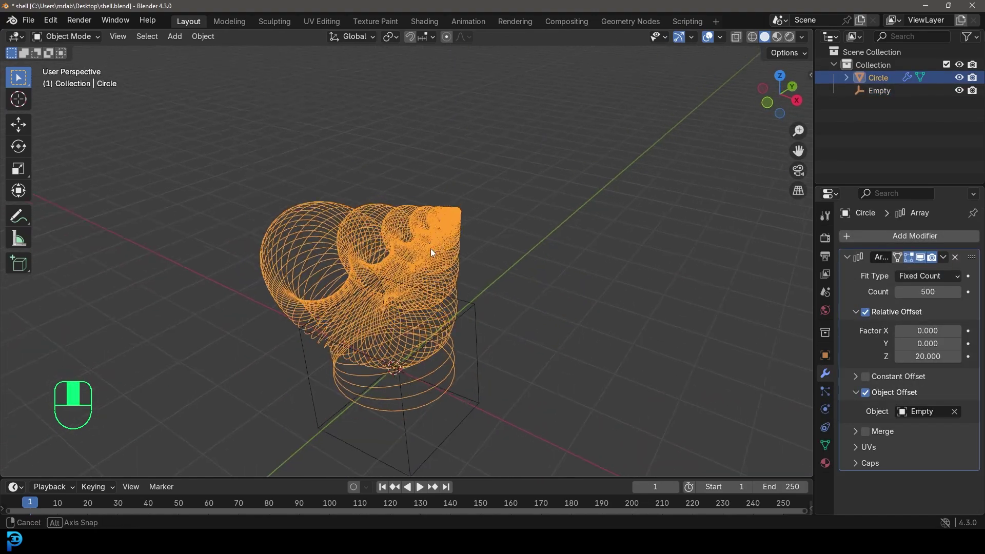
# Apply the Array modifier to the shell and delete the Empty
pyautogui.moveTo(434, 244); pyautogui.dragTo(365, 278, button='middle')
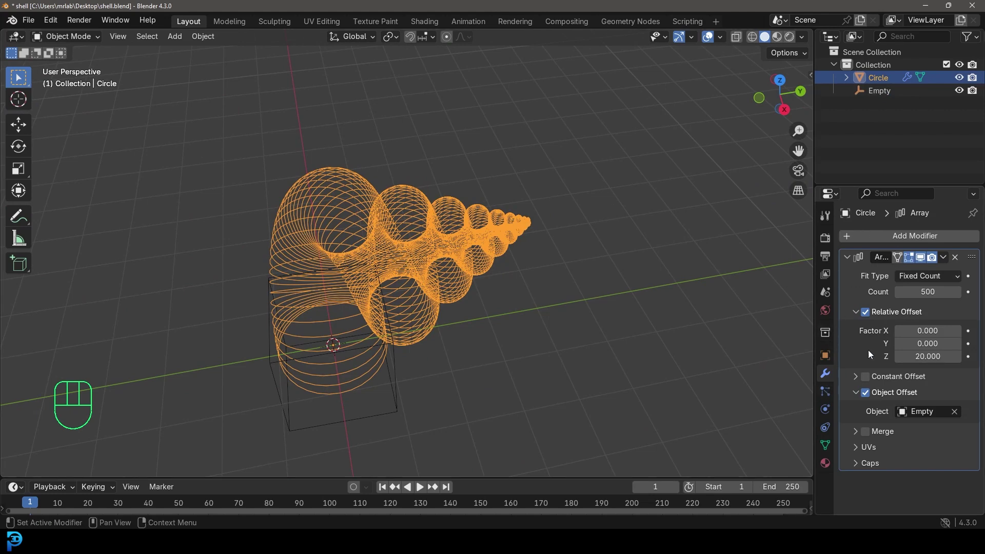
pyautogui.click(943, 257)
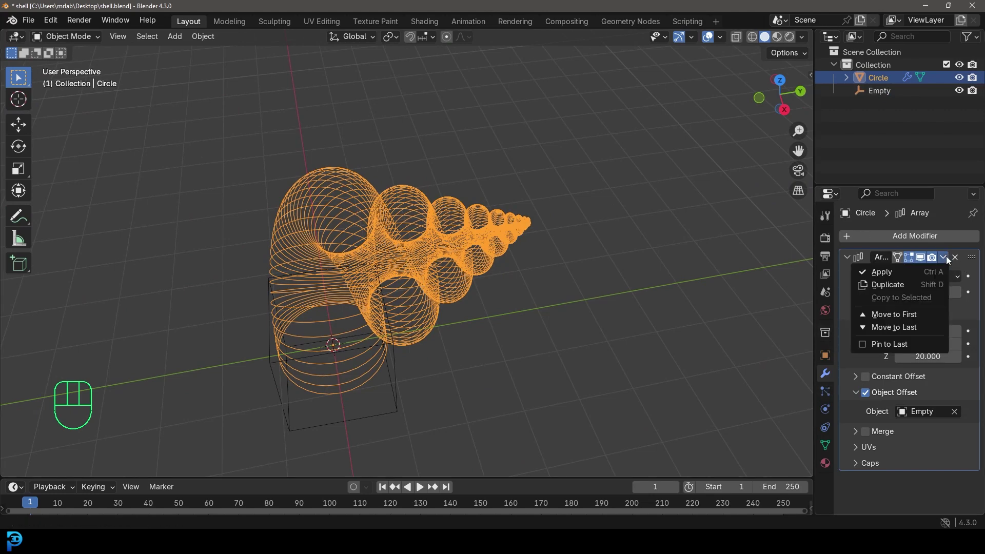
pyautogui.click(903, 274)
pyautogui.moveTo(510, 294)
pyautogui.mouseDown(button='middle')
pyautogui.moveTo(340, 310)
pyautogui.moveTo(508, 306)
pyautogui.mouseUp(button='middle')
pyautogui.click(500, 291)
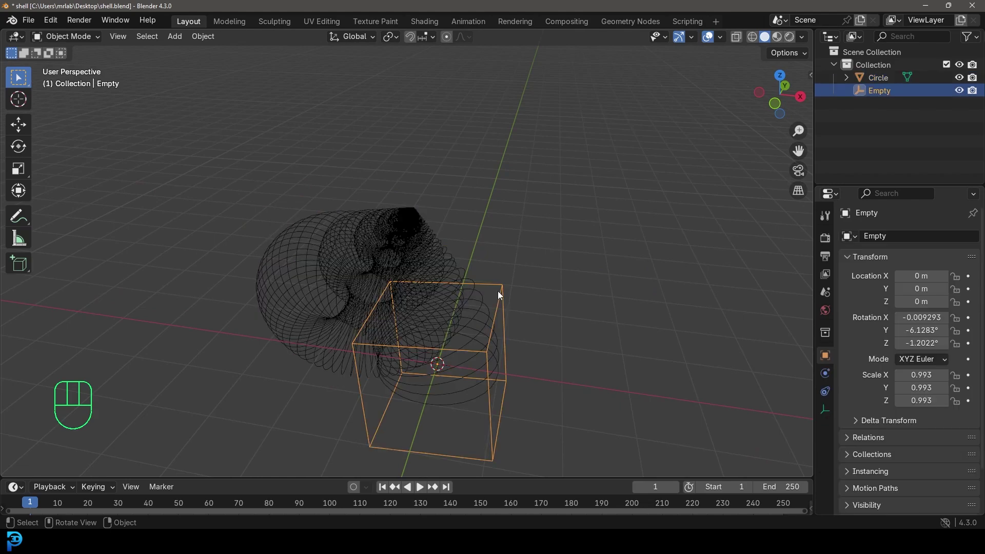
pyautogui.press('Delete')
# Reselect the shell, enter Edit Mode in edge select, and select all edges
pyautogui.moveTo(500, 260); pyautogui.dragTo(410, 216, button='middle')
pyautogui.click(440, 236)
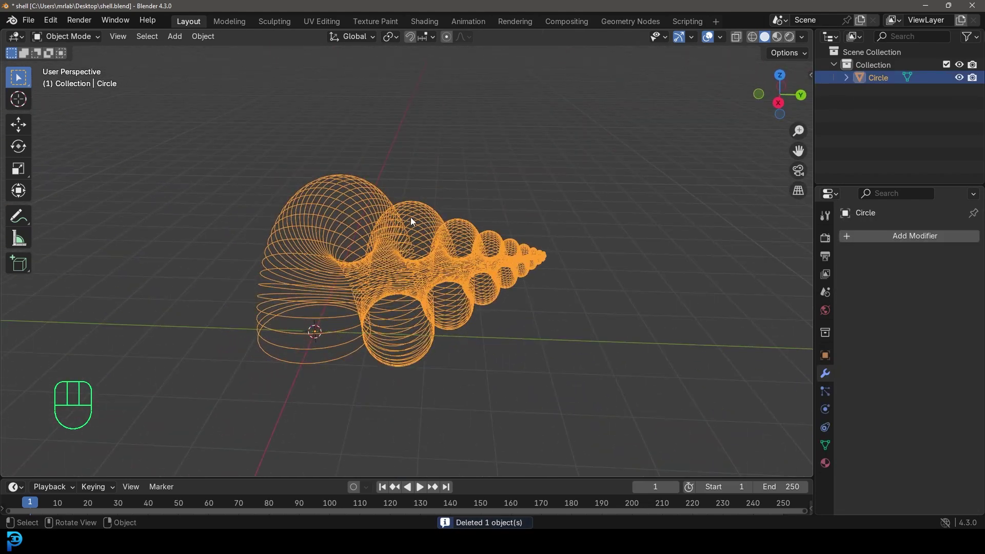
pyautogui.press('Tab')
pyautogui.moveTo(321, 225); pyautogui.dragTo(360, 227, button='middle')
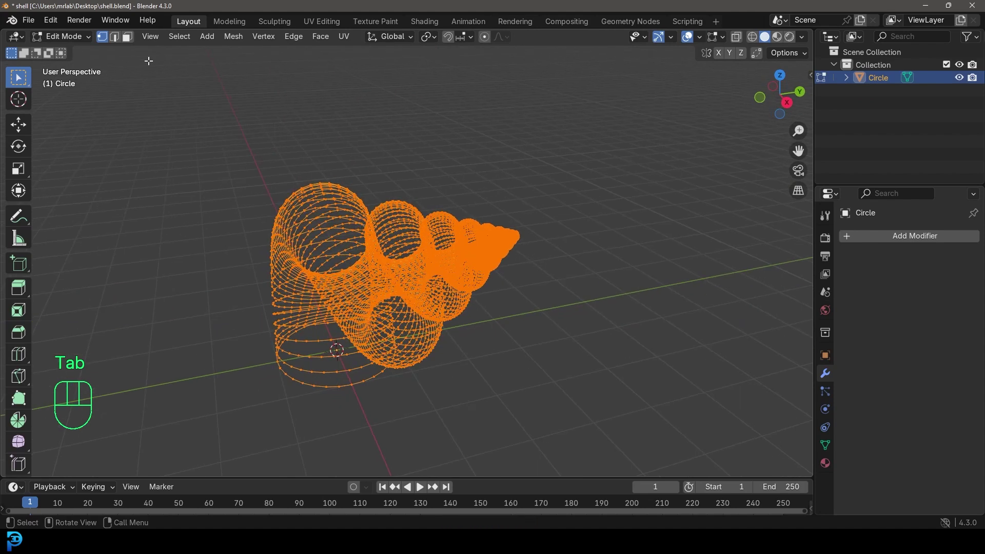
pyautogui.click(116, 35)
pyautogui.moveTo(193, 106); pyautogui.dragTo(669, 472)
pyautogui.press('a')
# Bridge the circle edge loops into one continuous spiral surface with Ctrl+E
pyautogui.moveTo(534, 297); pyautogui.dragTo(482, 196, button='middle')
pyautogui.hotkey('shift', 'e')
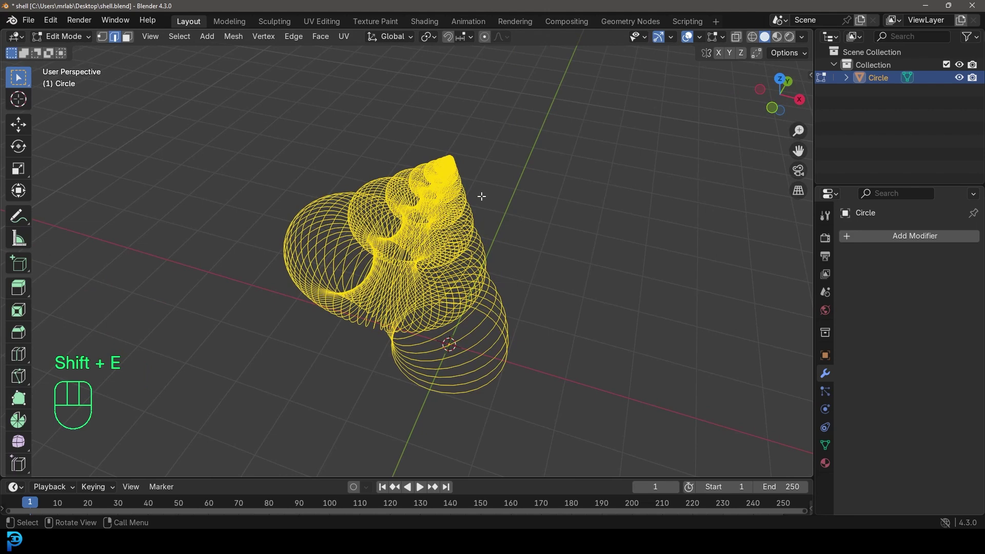
pyautogui.hotkey('ctrl', 'e')
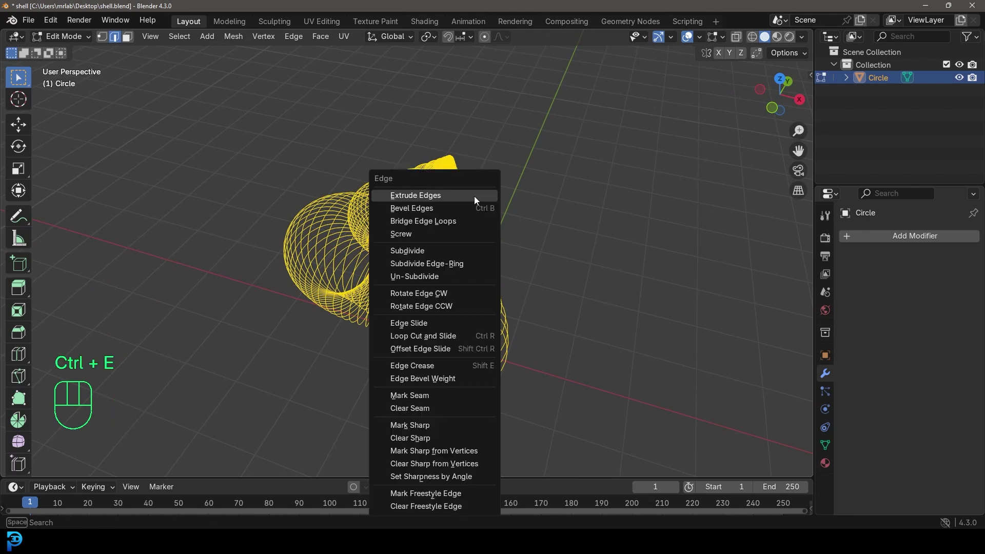
pyautogui.click(437, 221)
pyautogui.moveTo(438, 221); pyautogui.dragTo(418, 183, button='middle')
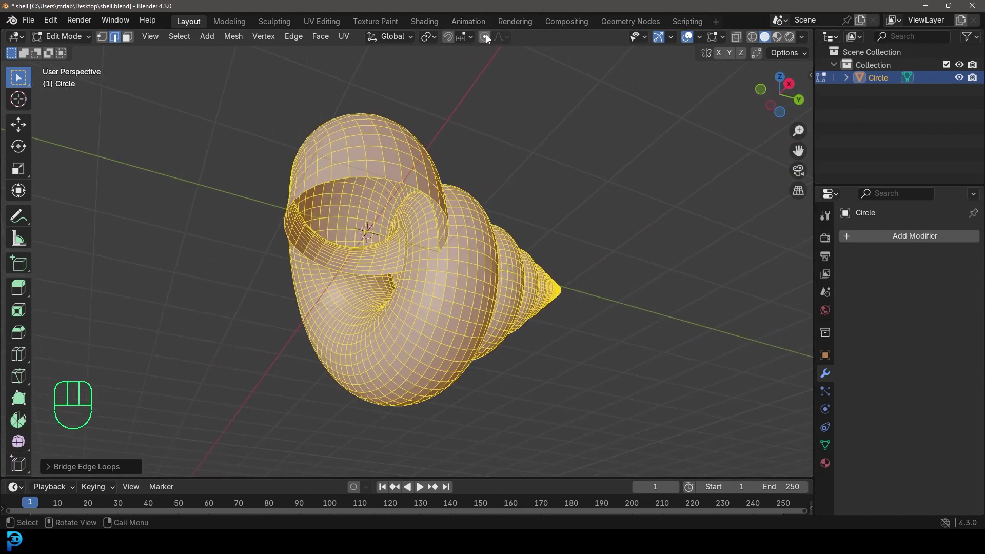
pyautogui.click(504, 36)
# Deselect all, then proportionally move vertices near the opening with adjusted influence
pyautogui.scroll(3, 442, 234)
pyautogui.hotkey('alt', 'a')
pyautogui.moveTo(476, 240); pyautogui.dragTo(483, 243, button='middle')
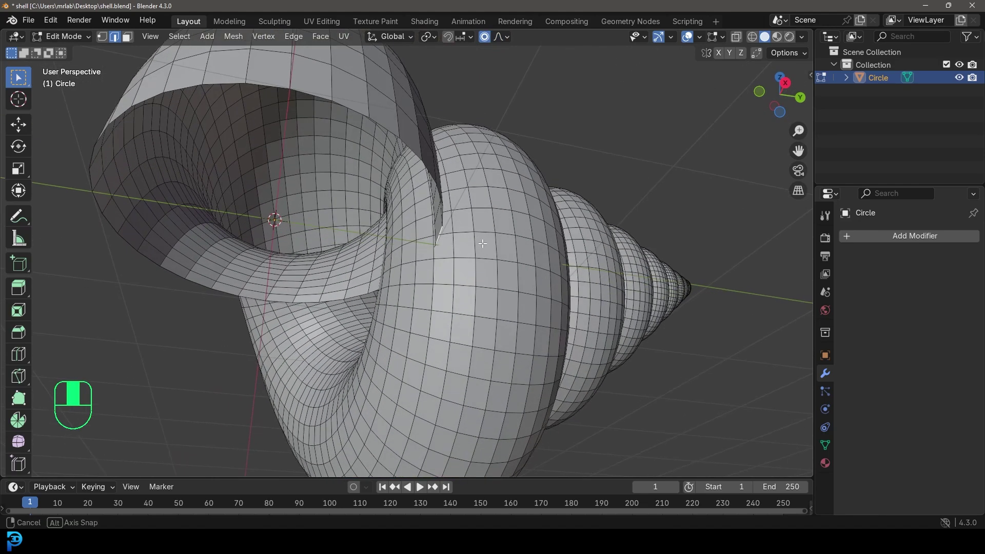
pyautogui.press('g')
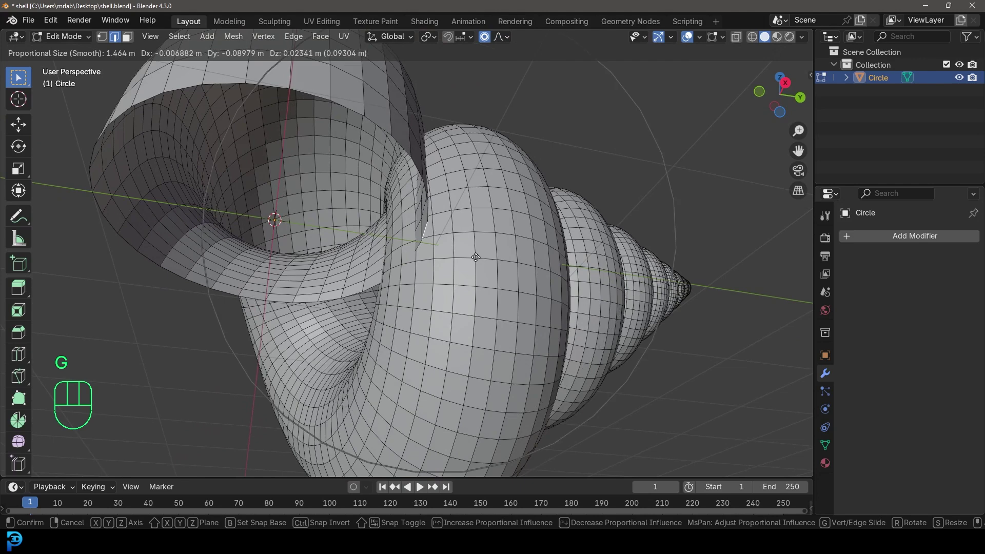
pyautogui.scroll(-3, 461, 256)
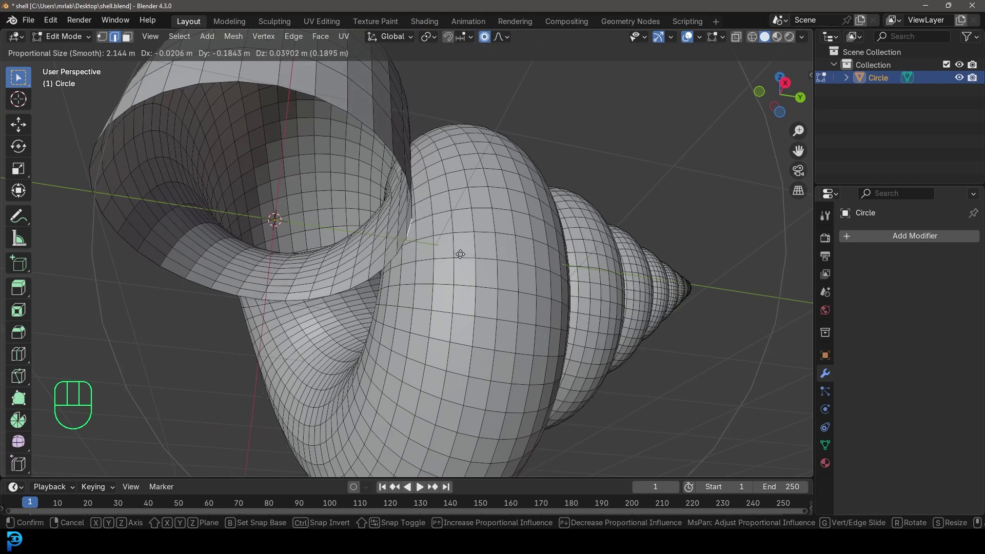
pyautogui.click(400, 205)
pyautogui.moveTo(388, 163); pyautogui.dragTo(461, 167, button='middle')
pyautogui.press('h')
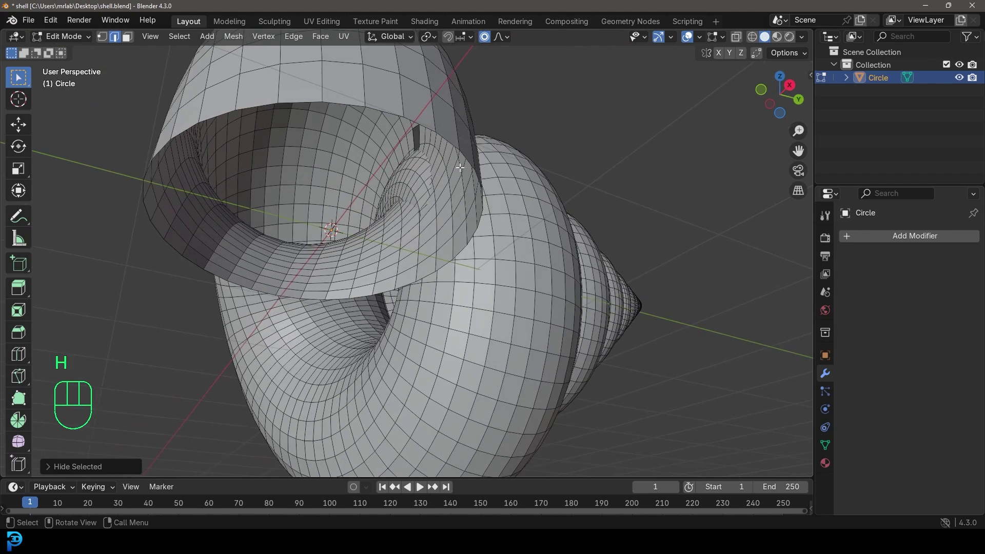
pyautogui.hotkey('ctrl', 'z')
# Make further soft proportional moves to sweep the opening into a broad, flat-based lip
pyautogui.press('g')
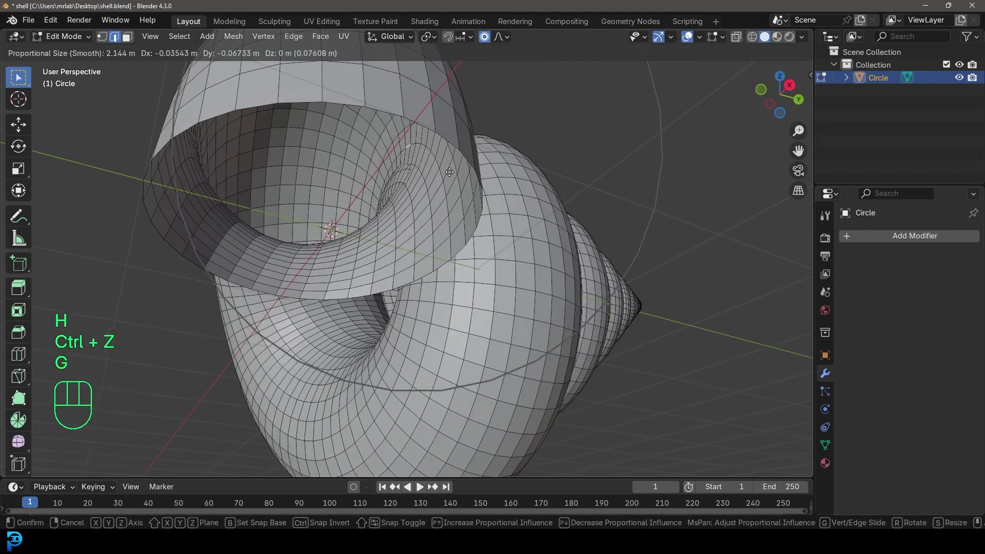
pyautogui.click(382, 181)
pyautogui.press('g')
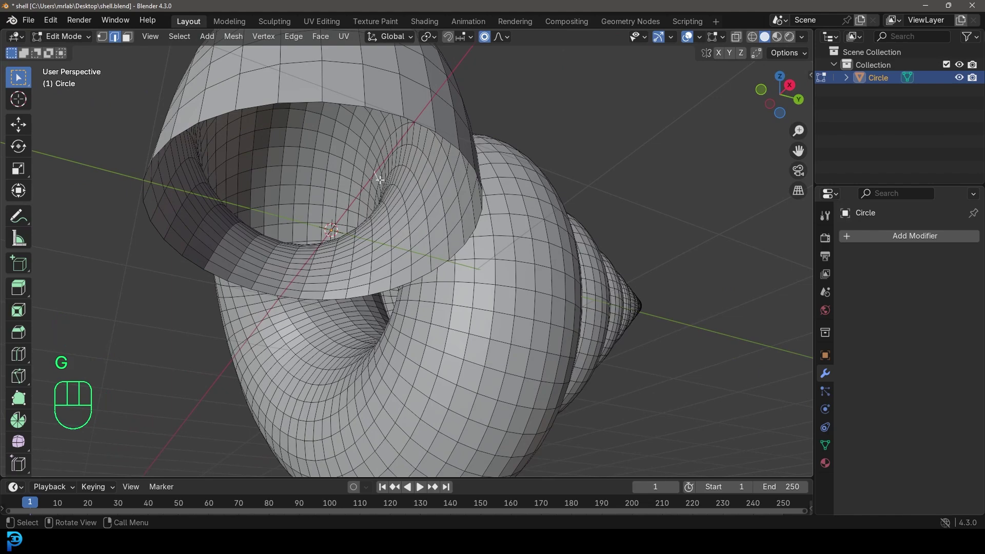
pyautogui.click(380, 187)
pyautogui.moveTo(379, 188); pyautogui.dragTo(419, 300, button='middle')
pyautogui.press('h')
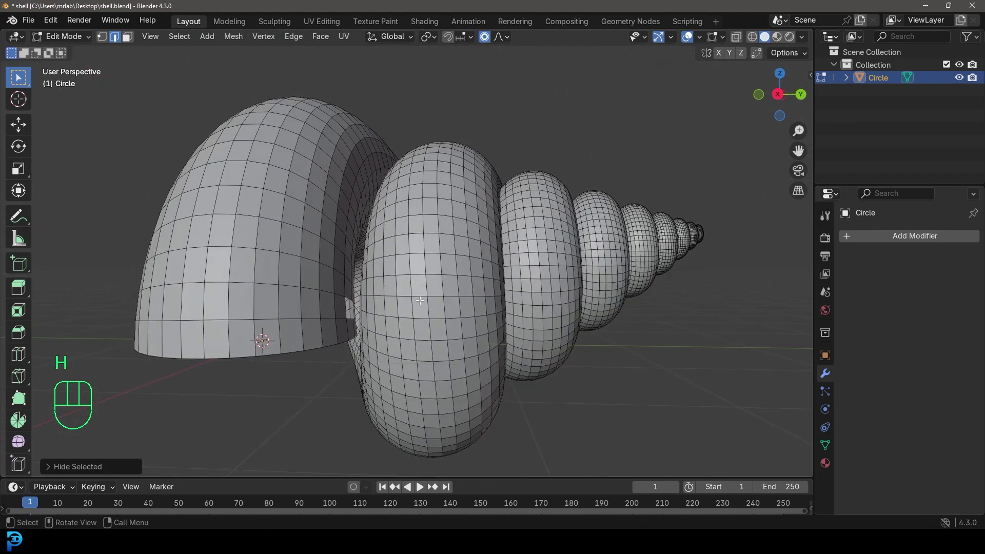
pyautogui.hotkey('ctrl', 'z')
pyautogui.moveTo(420, 300)
pyautogui.mouseDown(button='middle')
pyautogui.moveTo(338, 272)
pyautogui.moveTo(433, 236)
pyautogui.moveTo(427, 165)
pyautogui.moveTo(410, 306)
pyautogui.mouseUp(button='middle')
pyautogui.press('g')
pyautogui.click(369, 279)
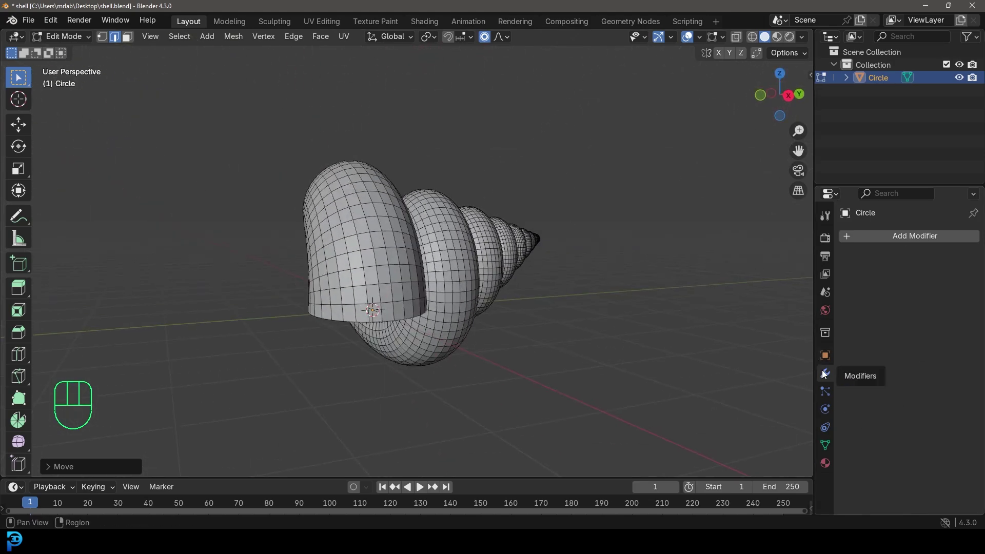
# Add a Solidify modifier and thicken the shell wall to about 0.14 m
pyautogui.click(908, 236)
pyautogui.click(878, 233)
pyautogui.write('solid')
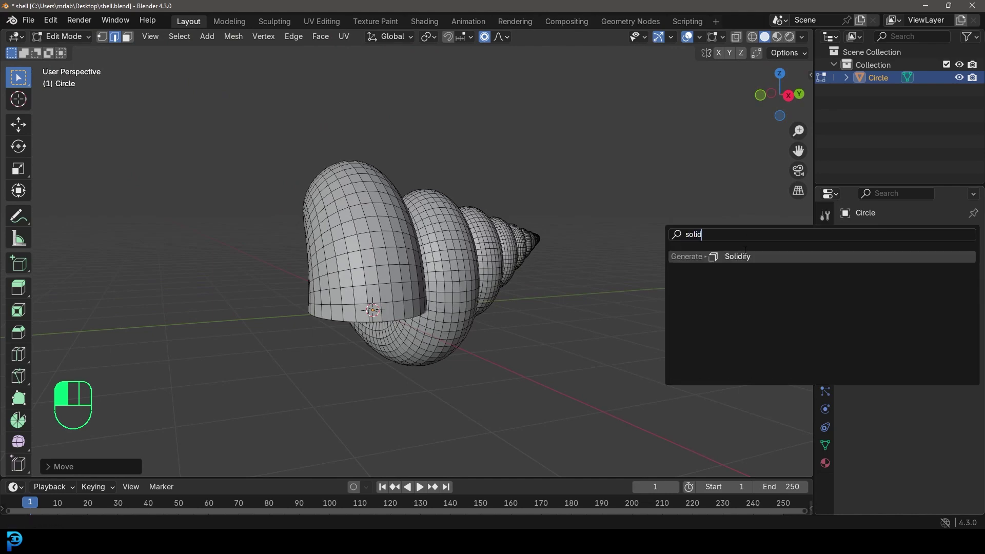
pyautogui.press('Return')
pyautogui.moveTo(554, 310); pyautogui.dragTo(567, 233, button='middle')
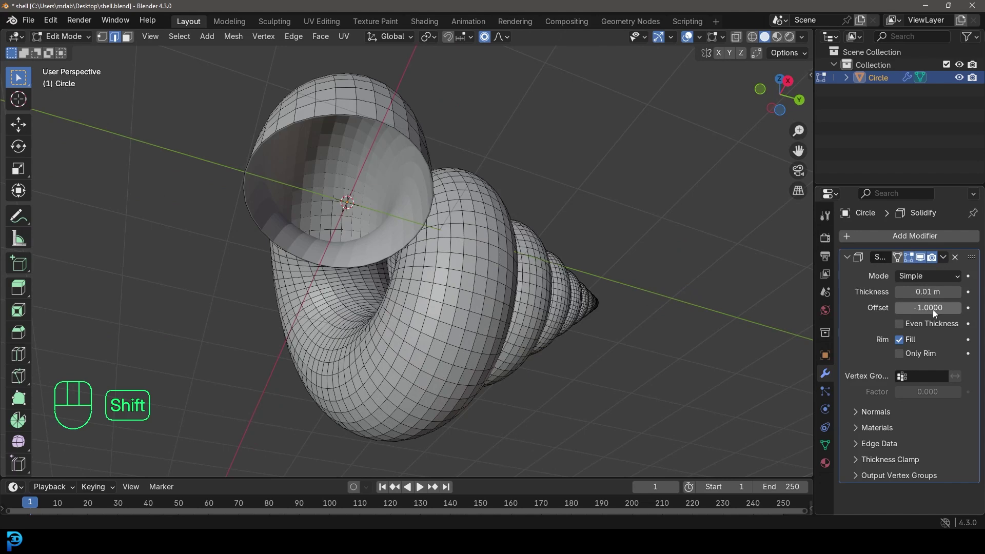
pyautogui.keyDown('shift'); pyautogui.moveTo(928, 292); pyautogui.dragTo(957, 291); pyautogui.keyUp('shift')
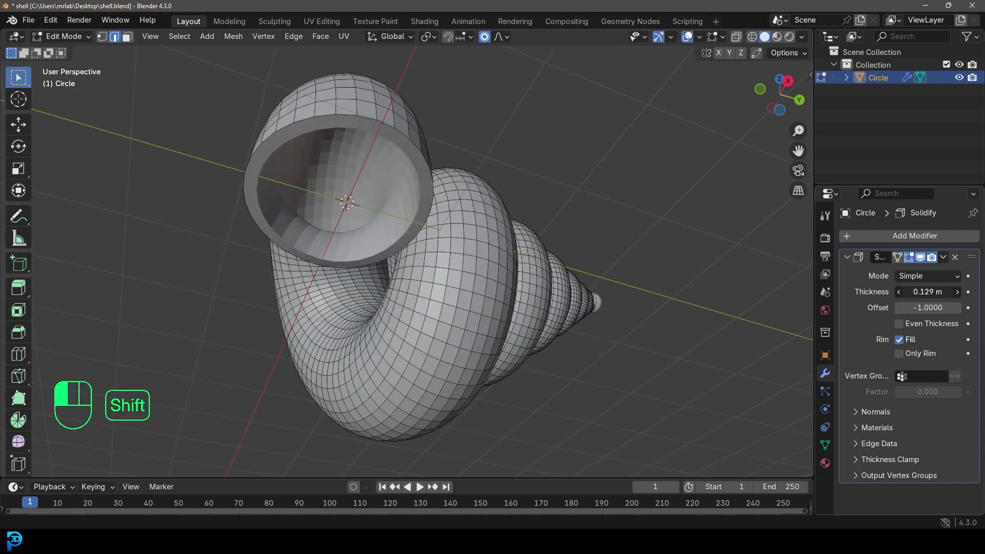
pyautogui.keyDown('shift'); pyautogui.moveTo(958, 292); pyautogui.dragTo(958, 292); pyautogui.keyUp('shift')
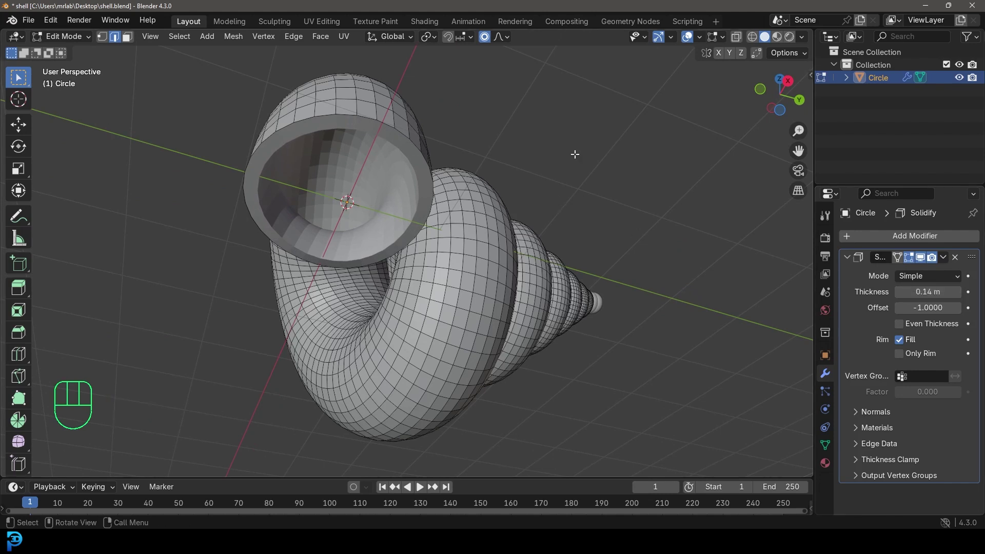
# Display face normals in the overlays and thin the Solidify wall to 0.098 m
pyautogui.click(718, 38)
pyautogui.click(713, 36)
pyautogui.click(671, 242)
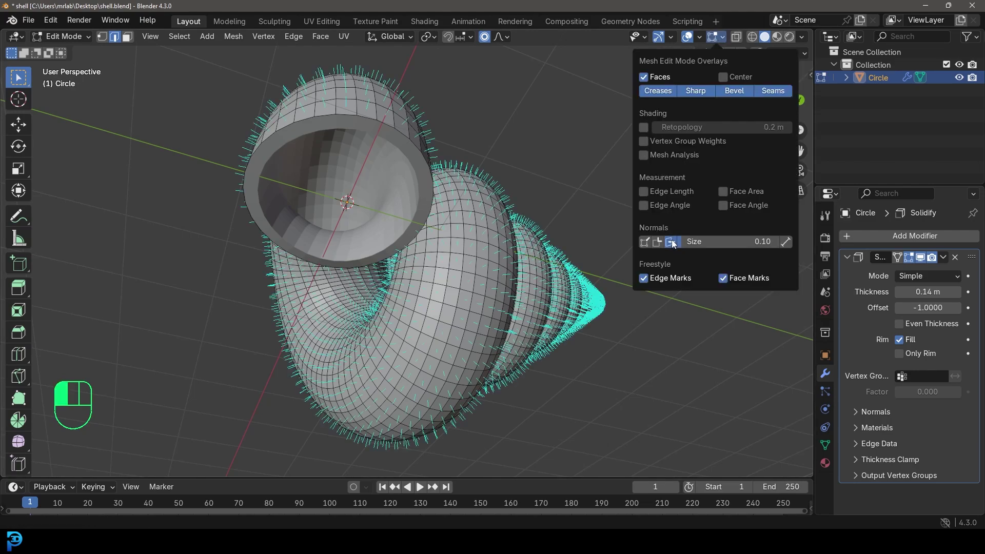
pyautogui.moveTo(345, 98); pyautogui.dragTo(359, 133, button='middle')
pyautogui.keyDown('shift'); pyautogui.moveTo(928, 291); pyautogui.dragTo(909, 291); pyautogui.keyUp('shift')
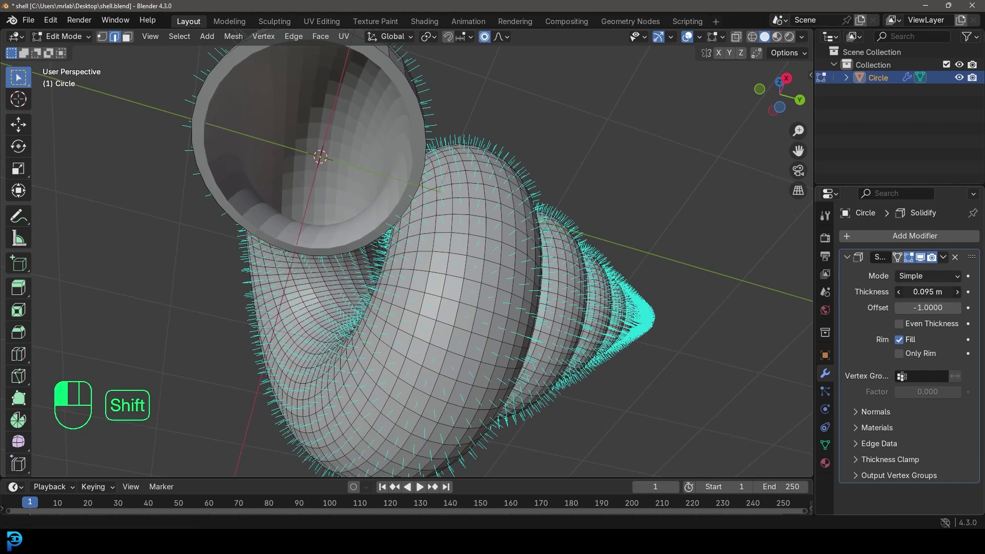
# Return to Object Mode and apply Shade Smooth to the shell
pyautogui.moveTo(666, 287); pyautogui.dragTo(590, 267, button='middle')
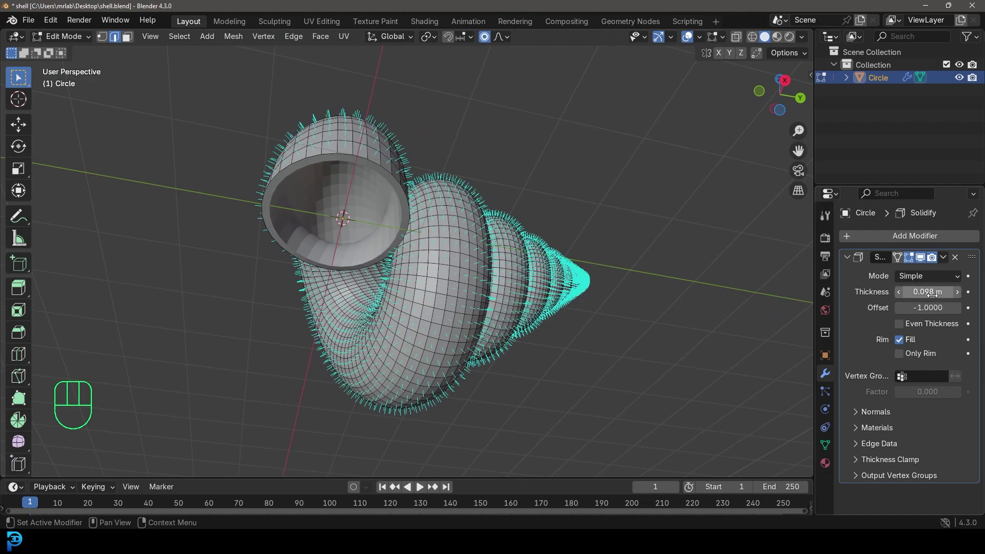
pyautogui.moveTo(589, 215); pyautogui.dragTo(433, 198, button='middle')
pyautogui.press('Tab')
pyautogui.rightClick(447, 173)
pyautogui.click(447, 172)
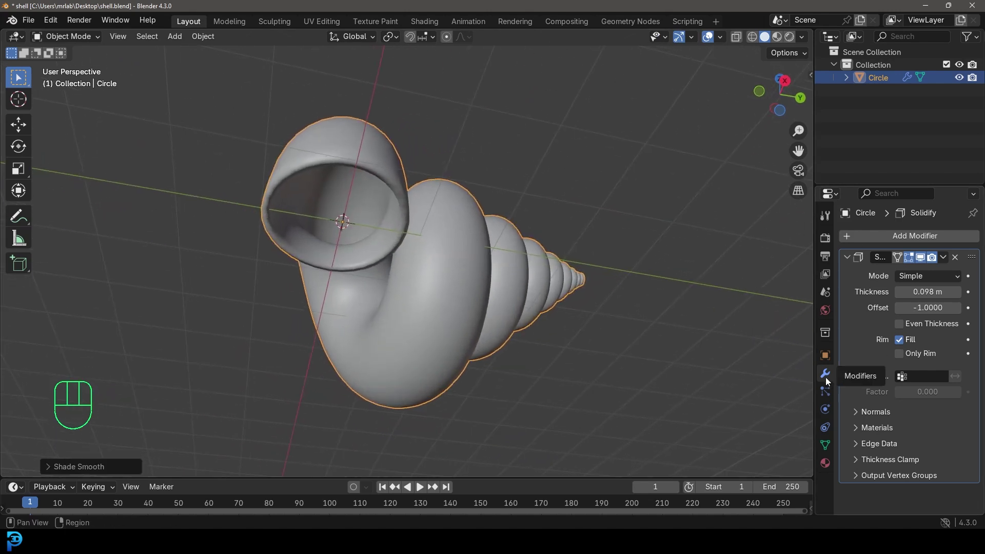
# Collapse Solidify and add a Subdivision Surface modifier (viewport 1, render 2) after it
pyautogui.click(846, 257)
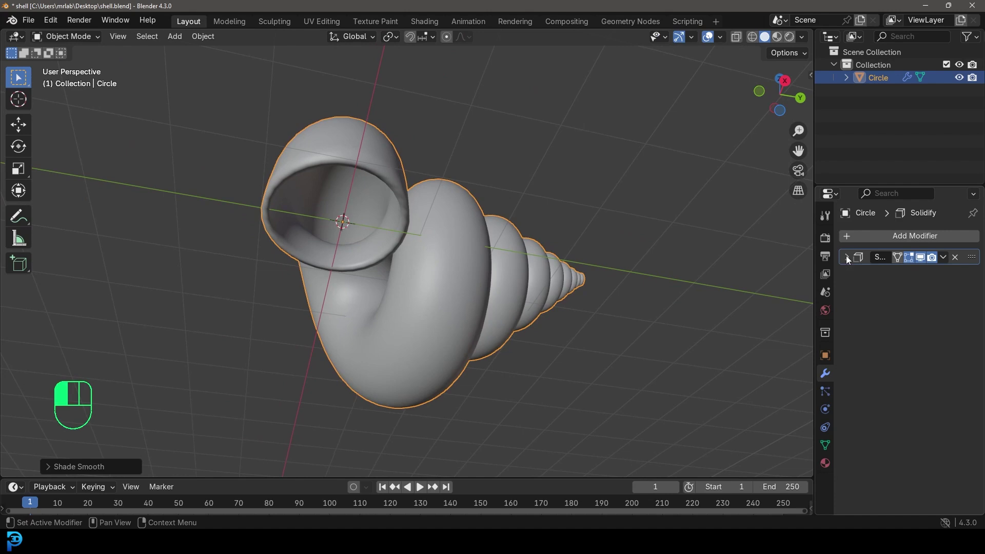
pyautogui.click(867, 236)
pyautogui.click(869, 239)
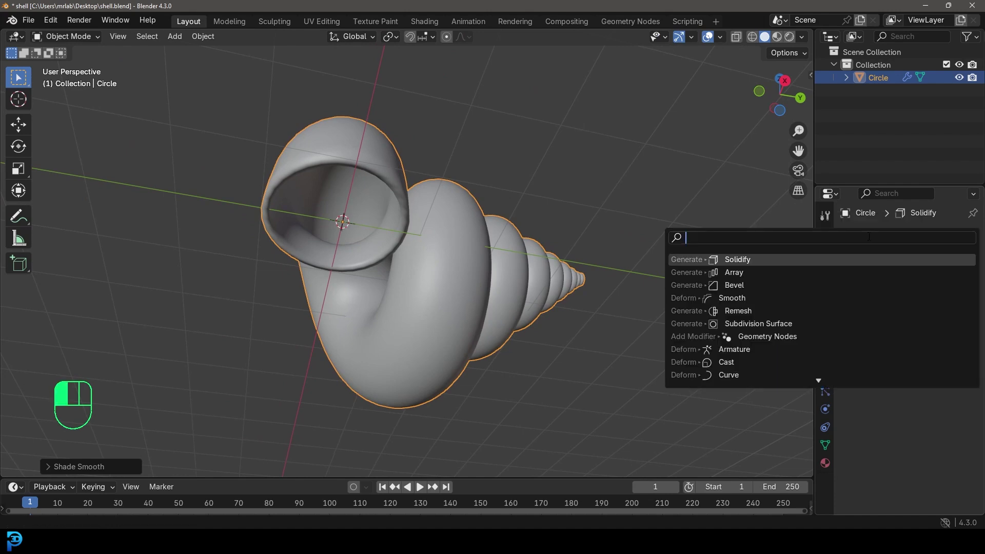
pyautogui.write('sub')
pyautogui.click(777, 259)
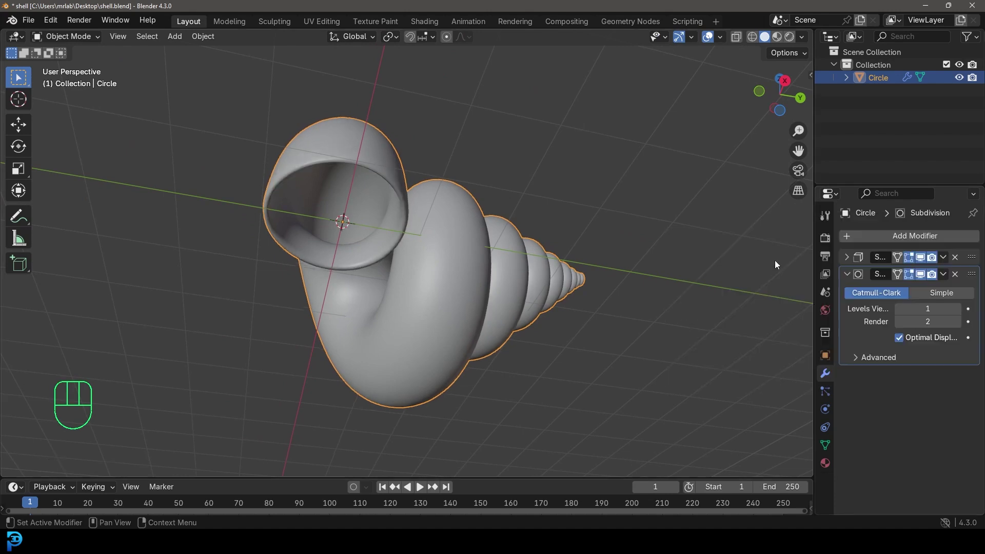
pyautogui.moveTo(534, 184); pyautogui.dragTo(521, 213, button='middle')
pyautogui.hotkey('alt', 'a')
# Inspect the shell in wireframe, return to solid, and collapse the Subdivision Surface panel
pyautogui.press('z')
pyautogui.click(463, 203)
pyautogui.moveTo(463, 204); pyautogui.dragTo(503, 257, button='middle')
pyautogui.press('z')
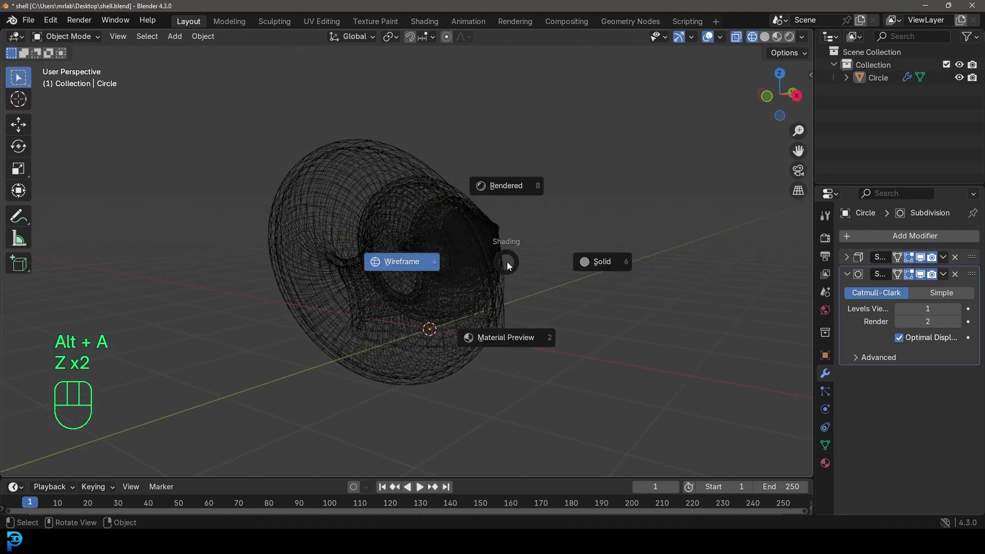
pyautogui.click(590, 259)
pyautogui.moveTo(618, 257); pyautogui.dragTo(622, 278, button='middle')
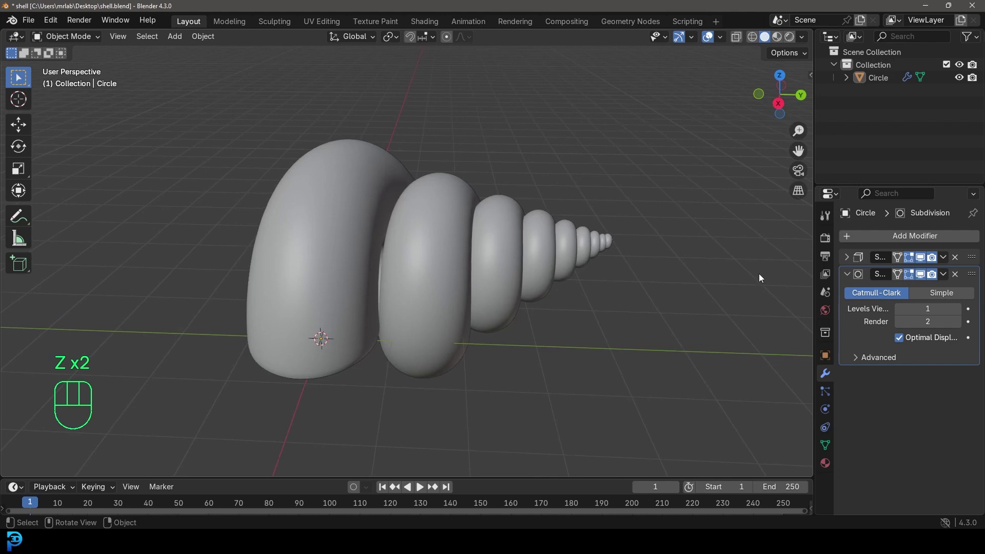
pyautogui.click(846, 275)
pyautogui.moveTo(400, 241); pyautogui.dragTo(576, 297, button='middle')
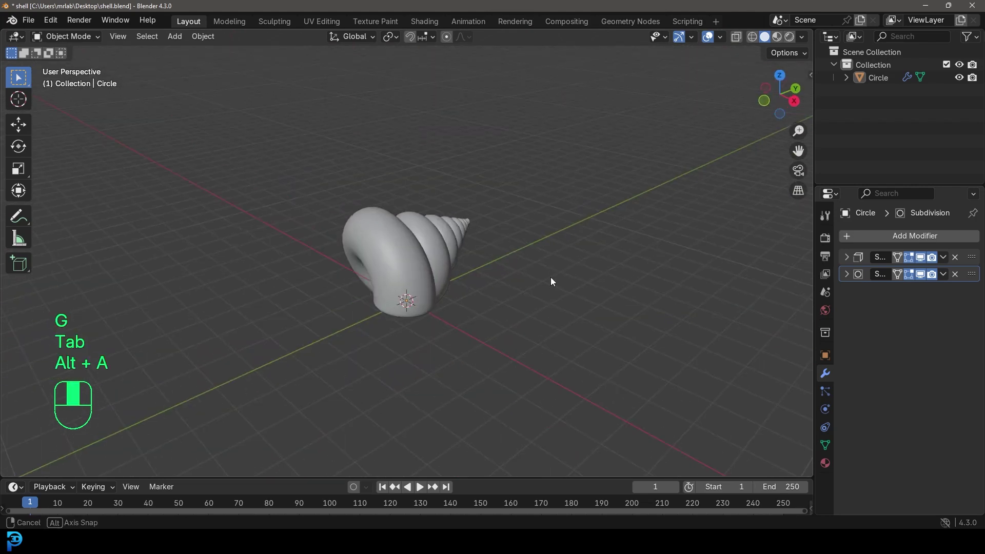
pyautogui.moveTo(550, 277); pyautogui.dragTo(577, 244, button='middle')
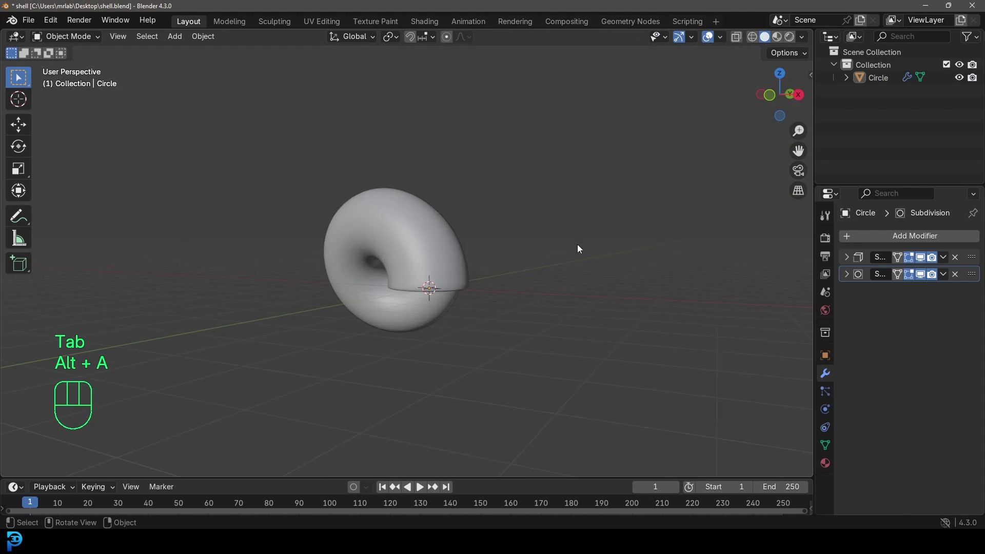
# In front view, trackball-rotate and move the shell so its spire points up-right
pyautogui.press('KP_1')
pyautogui.scroll(3, 469, 297)
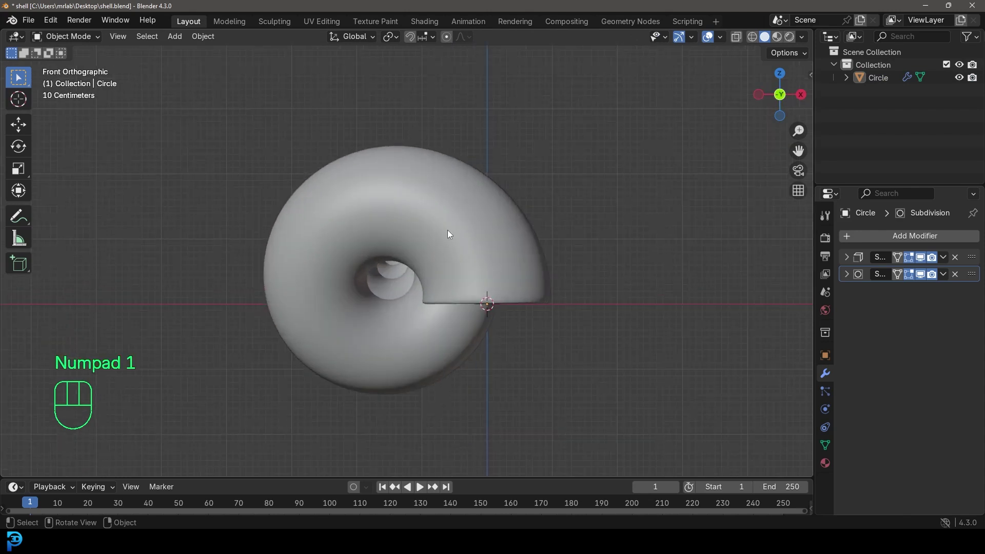
pyautogui.click(448, 230)
pyautogui.press('r')
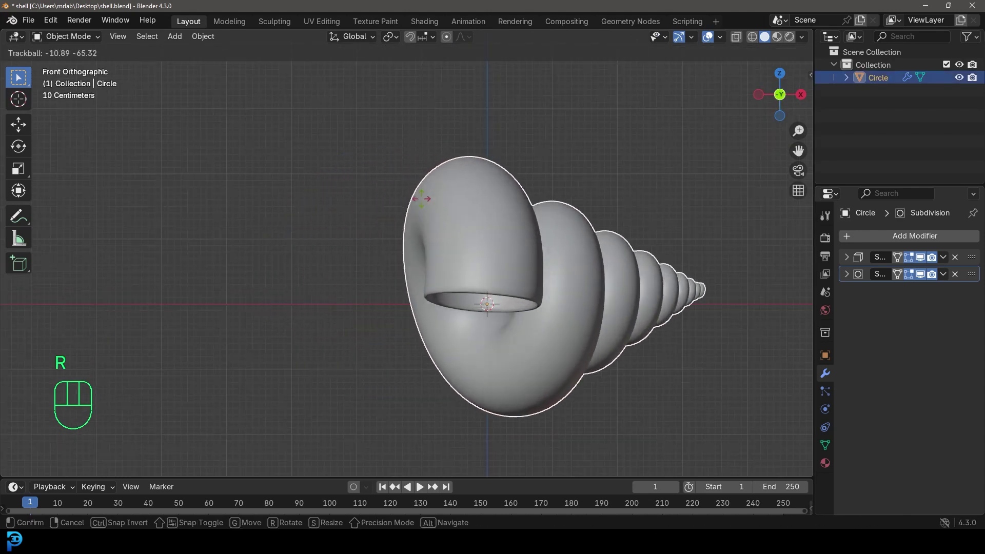
pyautogui.press('r')
pyautogui.press('r')
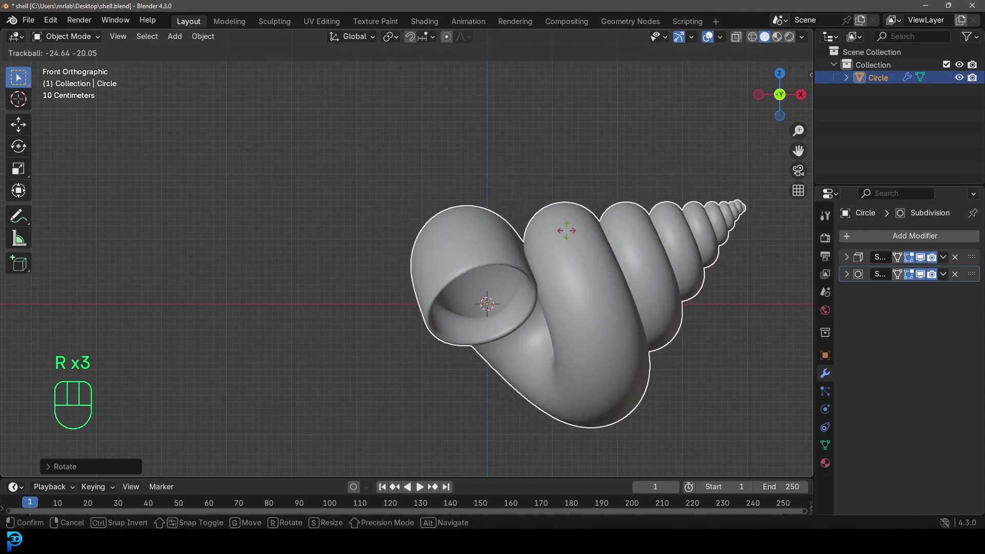
pyautogui.click(679, 263)
pyautogui.press('g')
pyautogui.press('r')
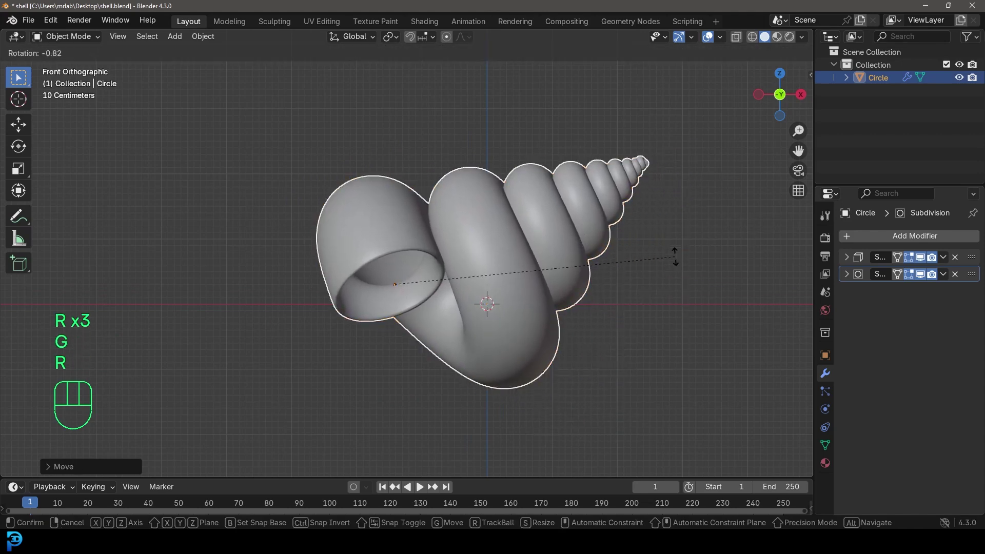
pyautogui.click(639, 252)
pyautogui.press('g')
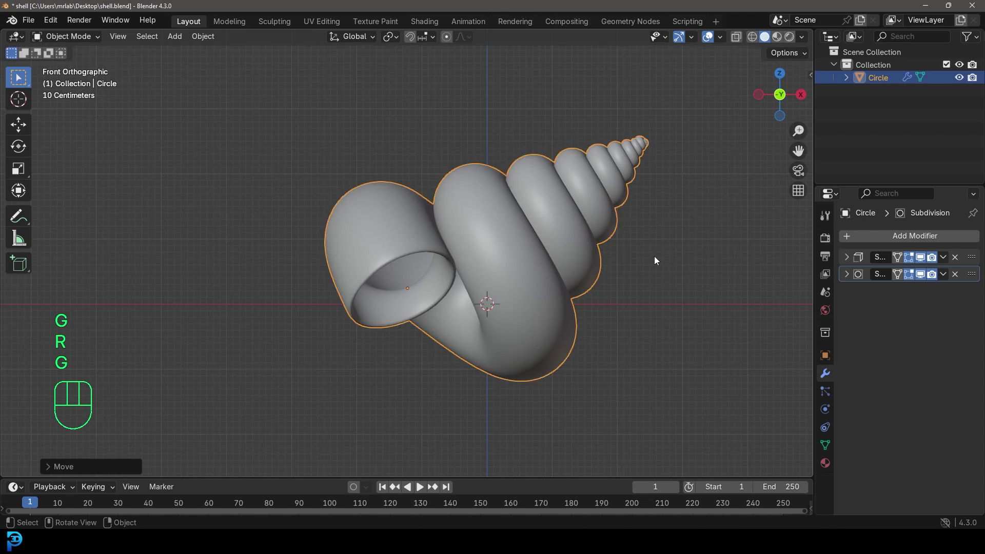
pyautogui.scroll(-2, 654, 257)
pyautogui.click(450, 239)
# Add a camera, place it in front of the shell and look through it
pyautogui.hotkey('shift', 'a')
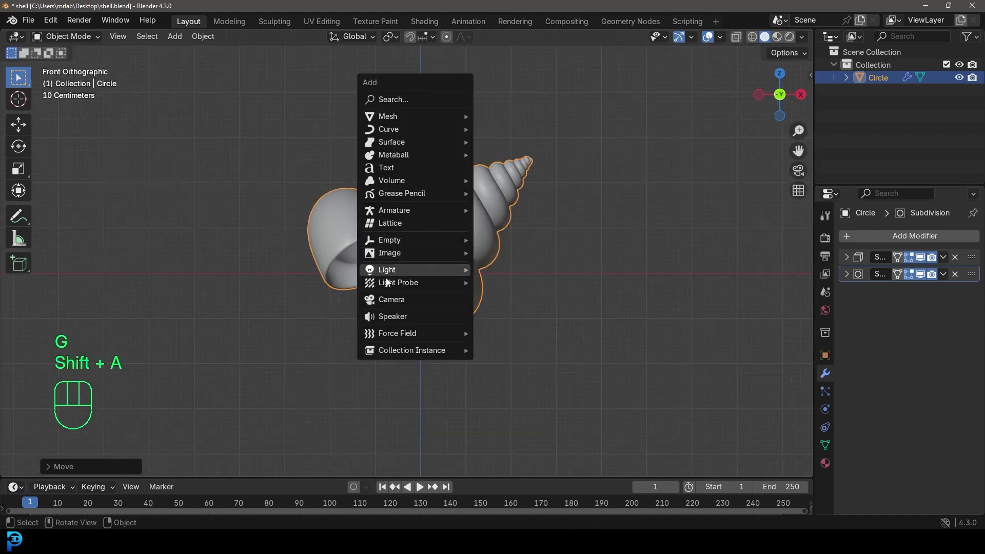
pyautogui.click(401, 300)
pyautogui.scroll(-2, 512, 253)
pyautogui.moveTo(527, 251); pyautogui.dragTo(448, 287, button='middle')
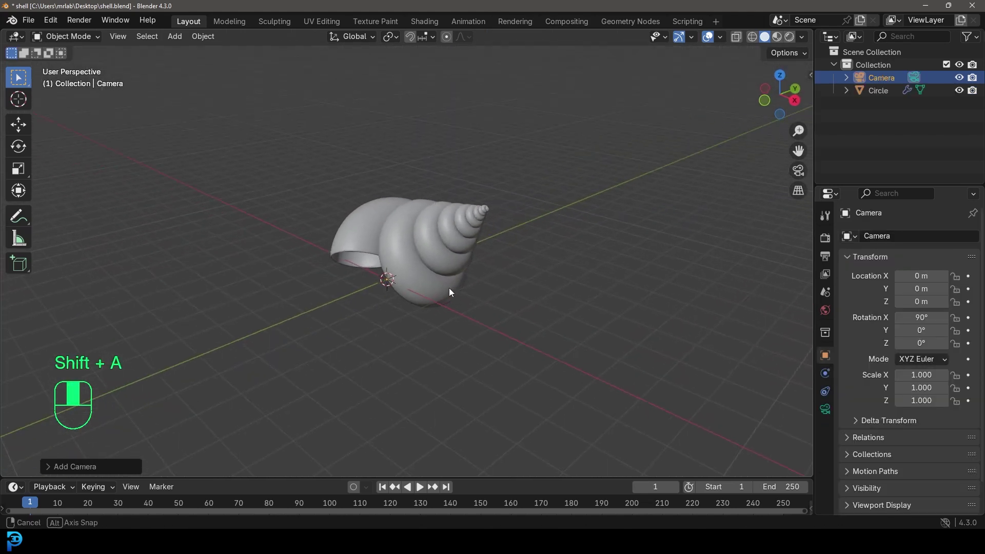
pyautogui.press('g')
pyautogui.click(190, 370)
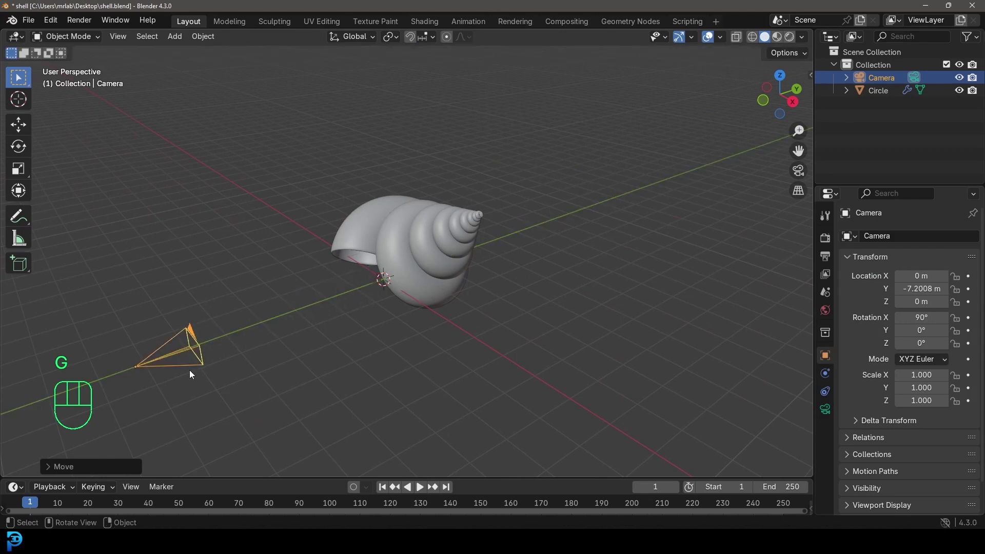
pyautogui.press('KP_0')
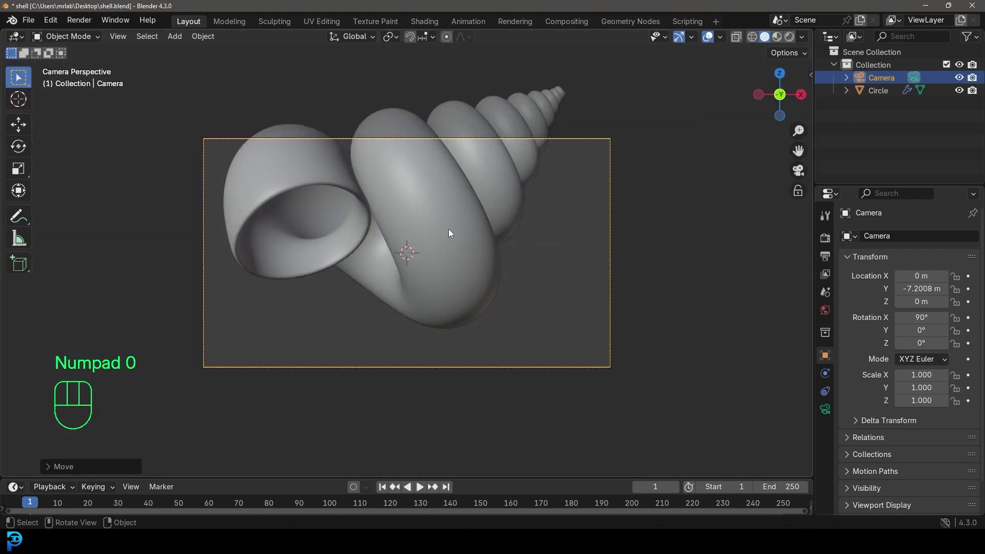
pyautogui.scroll(-2, 450, 248)
pyautogui.press('g')
pyautogui.click(476, 329)
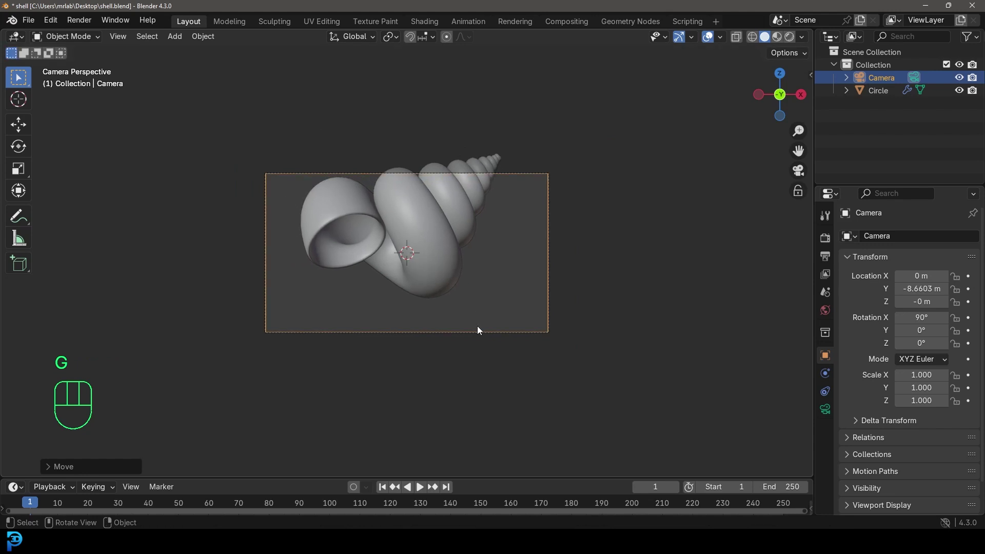
# Scale the shell down slightly and reposition it within the camera frame
pyautogui.click(423, 236)
pyautogui.scroll(2, 516, 318)
pyautogui.press('s')
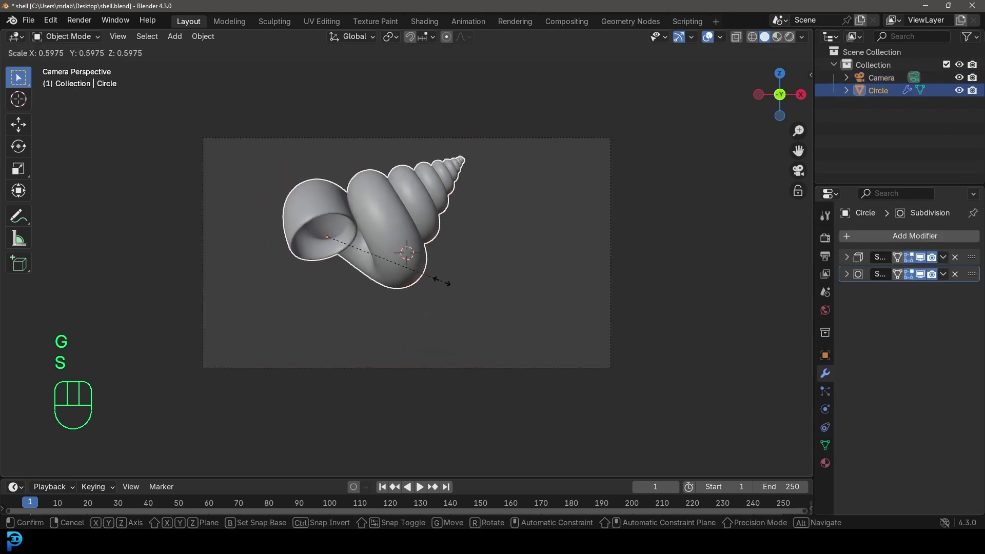
pyautogui.click(423, 275)
pyautogui.press('g')
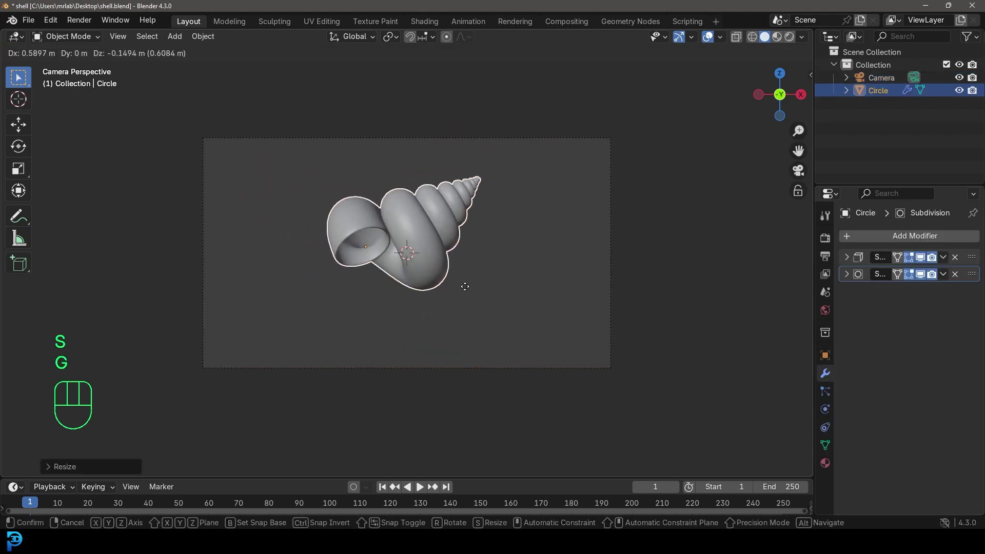
pyautogui.click(471, 297)
# Move the camera closer to its final position at about Y -5.99 m
pyautogui.click(456, 137)
pyautogui.press('g')
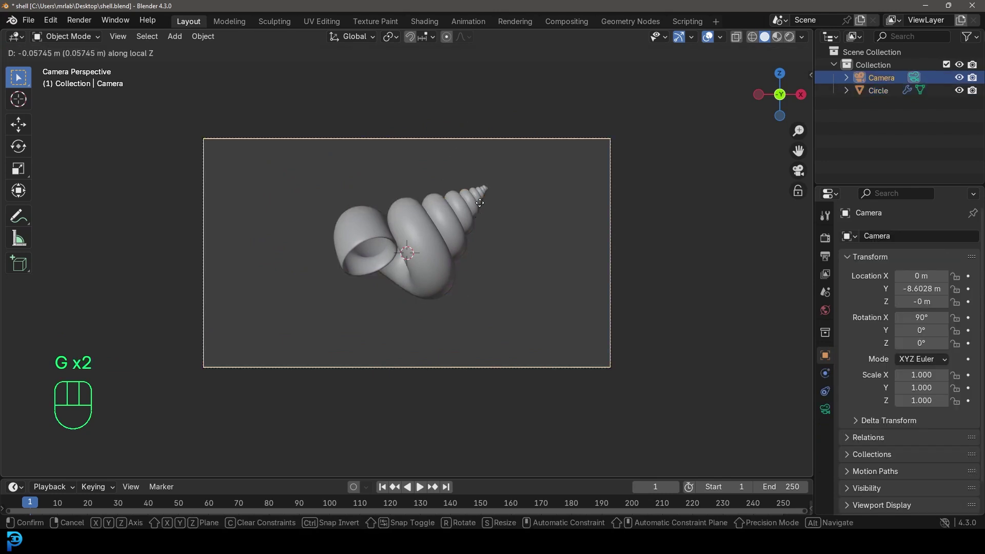
pyautogui.click(490, 156)
pyautogui.press('g')
pyautogui.click(497, 168)
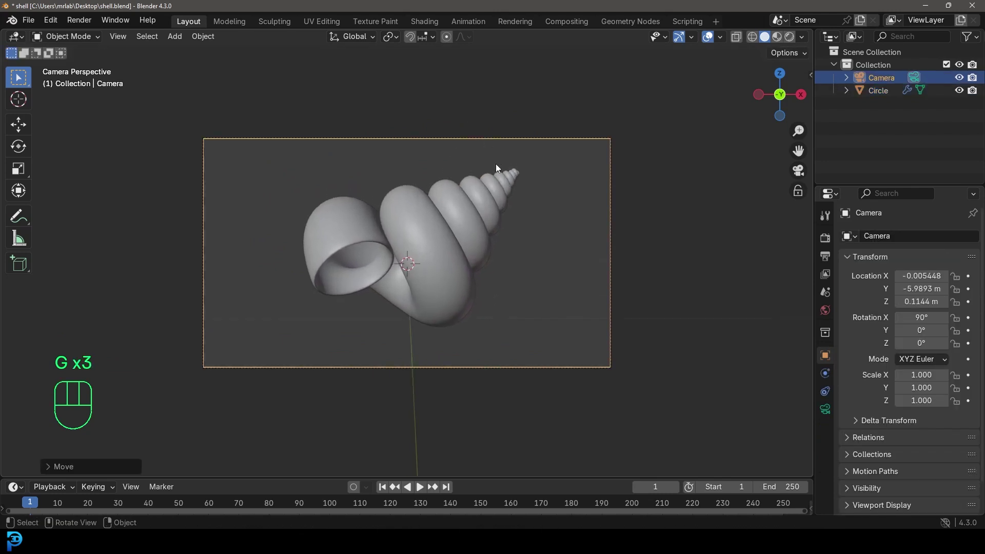
pyautogui.moveTo(535, 238); pyautogui.dragTo(257, 297, button='middle')
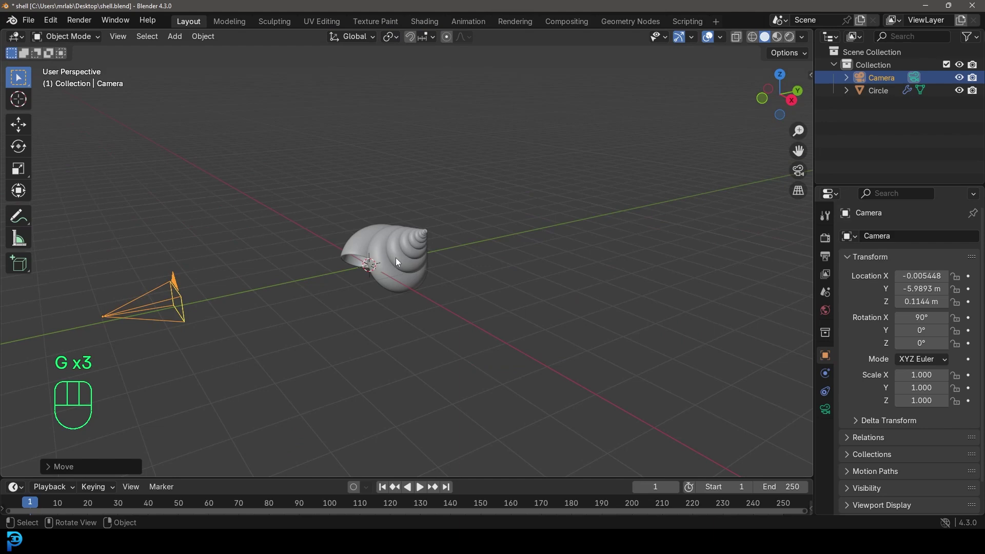
# Switch rendering to Cycles on GPU Compute and lower render max samples from 4096 to 70
pyautogui.click(829, 238)
pyautogui.click(946, 237)
pyautogui.click(925, 278)
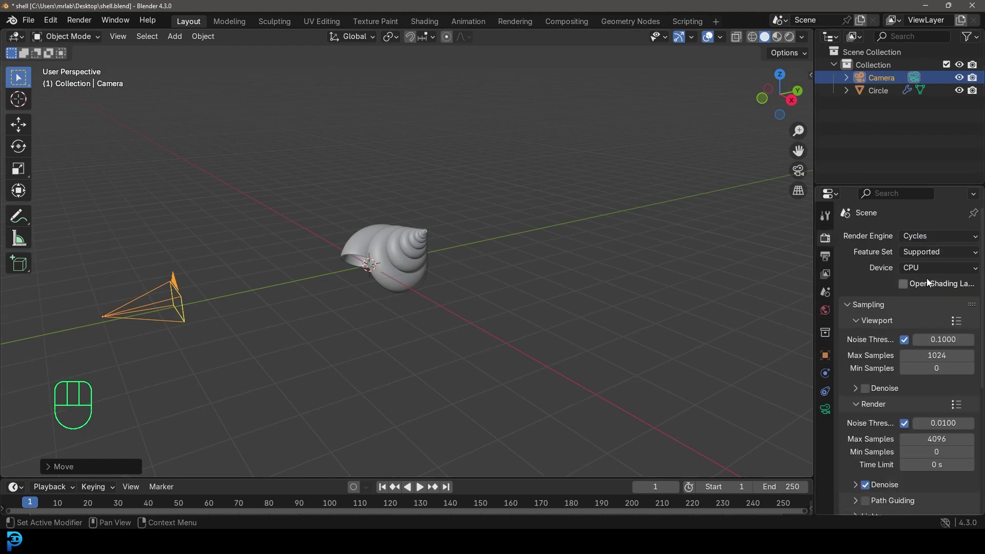
pyautogui.click(928, 270)
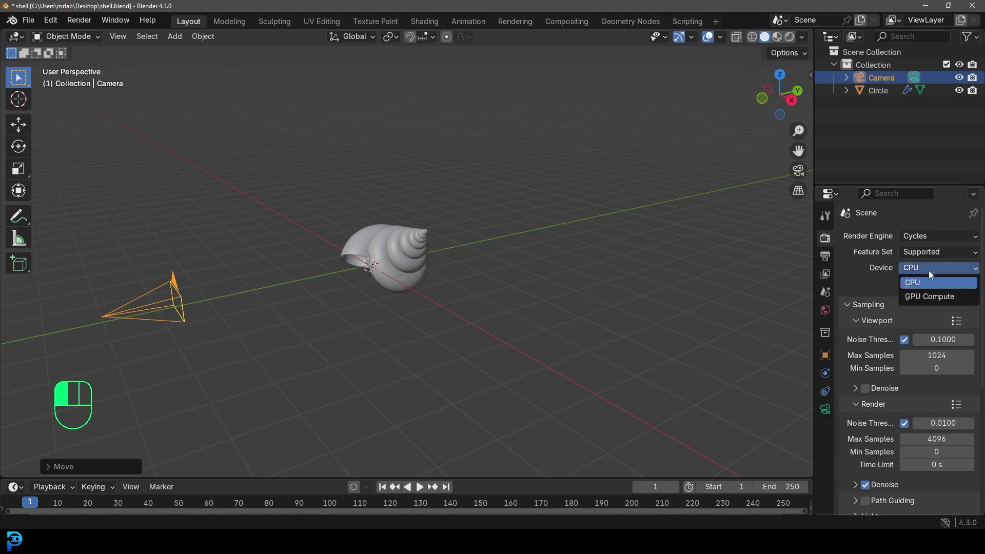
pyautogui.click(915, 298)
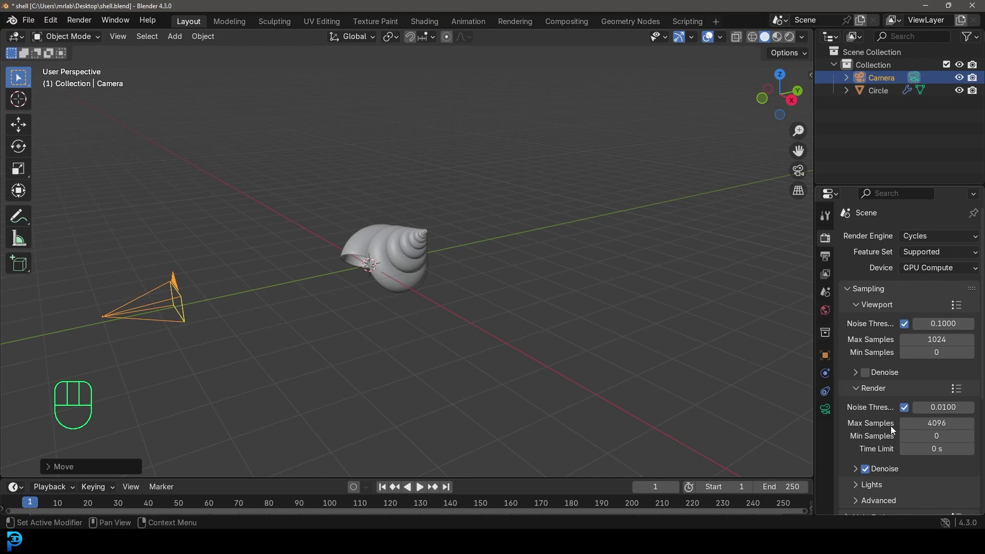
pyautogui.click(942, 423)
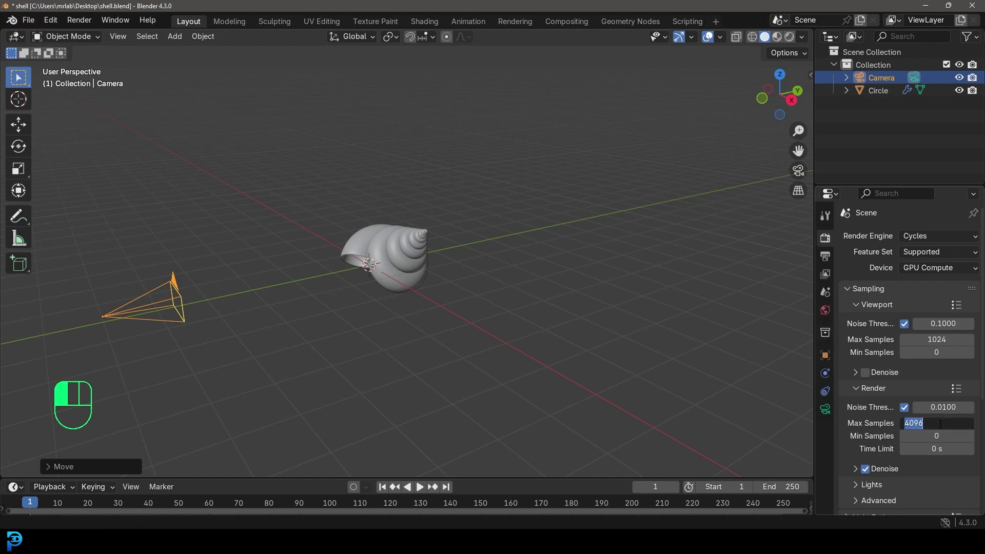
pyautogui.write('70')
pyautogui.press('Return')
pyautogui.scroll(-3, 906, 414)
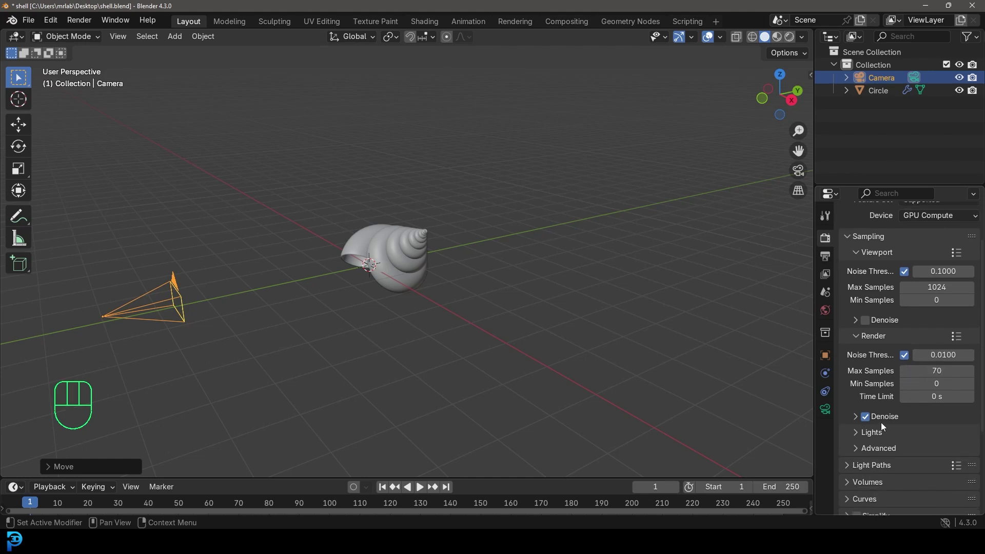
pyautogui.moveTo(460, 260); pyautogui.dragTo(413, 263, button='middle')
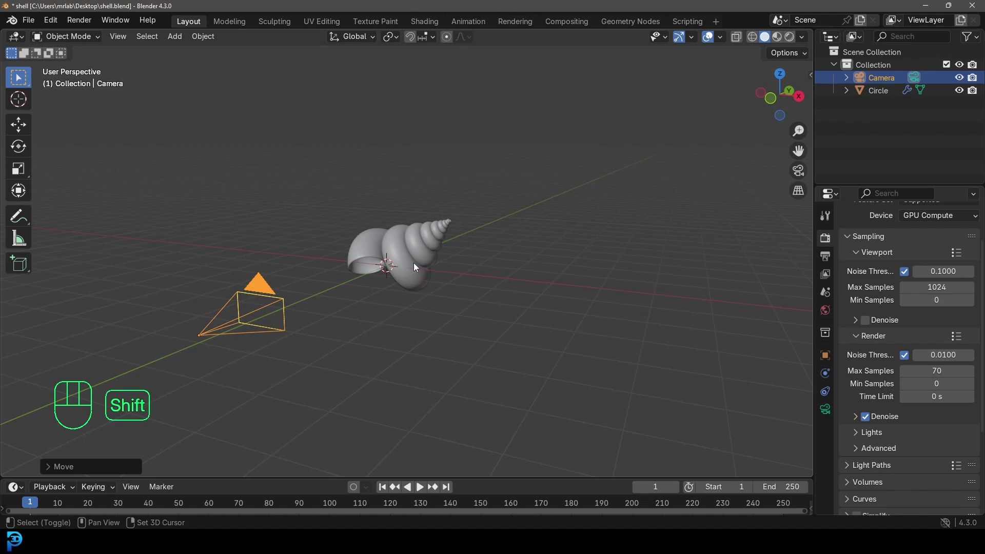
# Add an Area light, raise it above the shell, and view through the camera
pyautogui.hotkey('shift', 'a')
pyautogui.moveTo(362, 235)
pyautogui.click(489, 275)
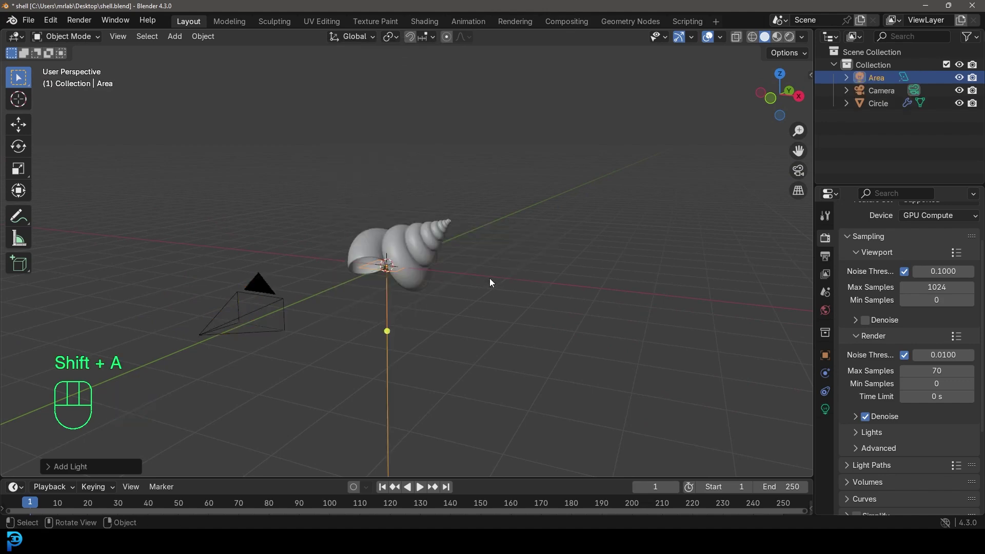
pyautogui.press('g')
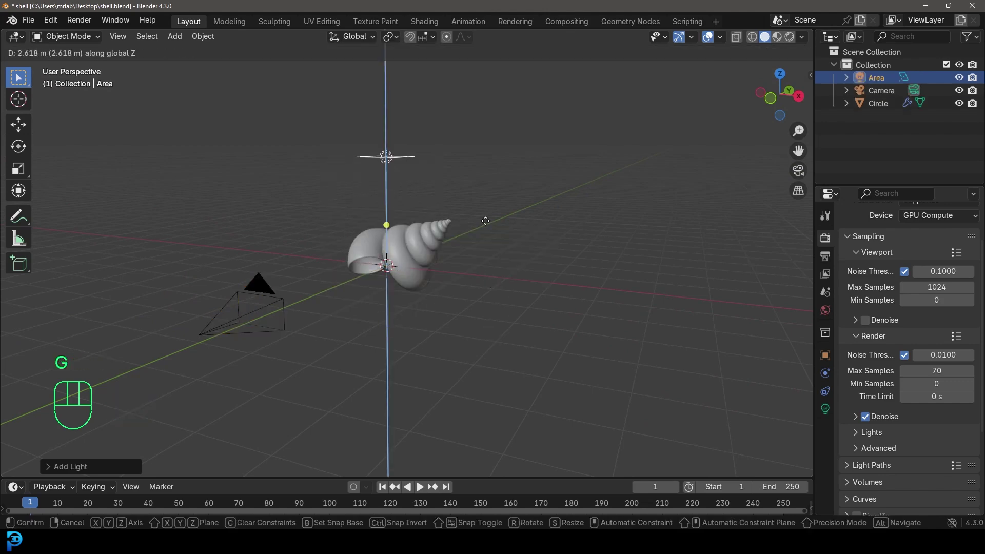
pyautogui.click(486, 221)
pyautogui.press('KP_0')
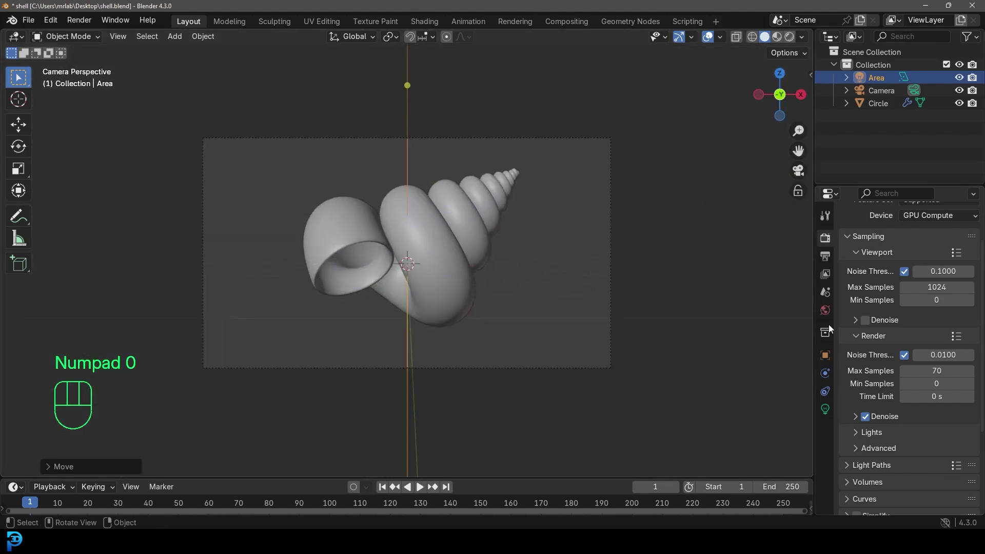
# Set the area light's power to 300 W and size to 2.89 m
pyautogui.click(825, 412)
pyautogui.click(926, 287)
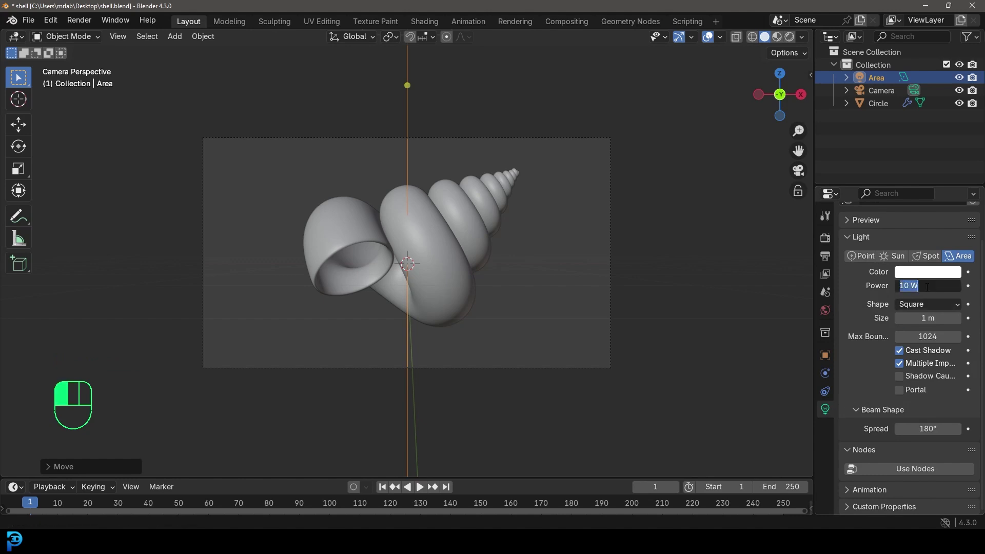
pyautogui.press('Return')
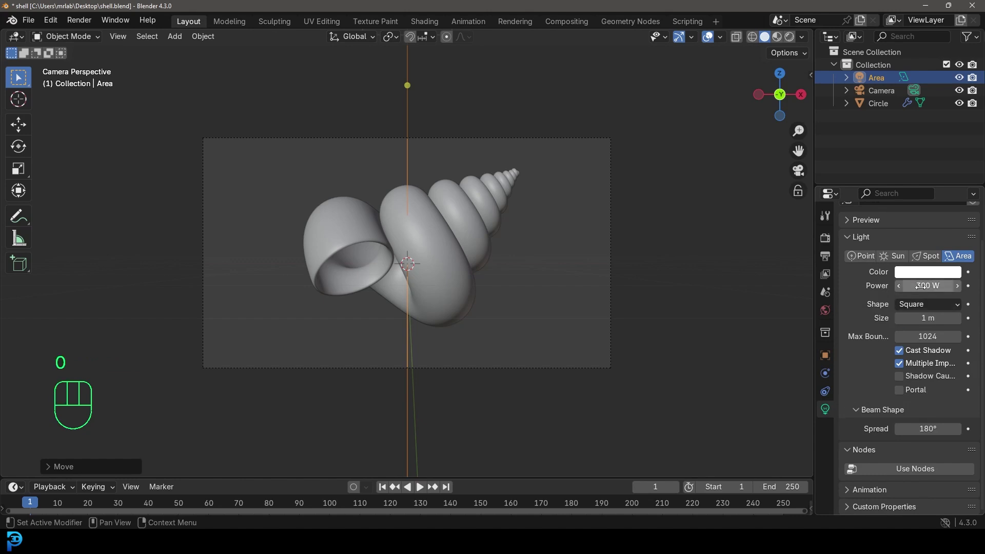
pyautogui.moveTo(926, 318); pyautogui.dragTo(964, 318)
pyautogui.scroll(-4, 531, 219)
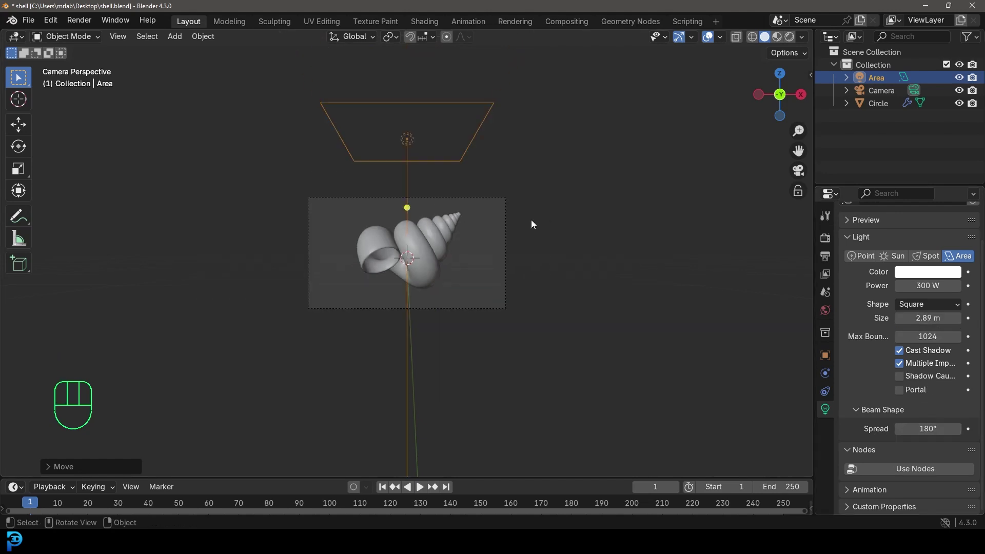
pyautogui.moveTo(378, 232); pyautogui.dragTo(424, 250, button='middle')
# Duplicate the area light and angle the first copy toward the shell from the right
pyautogui.press('KP_1')
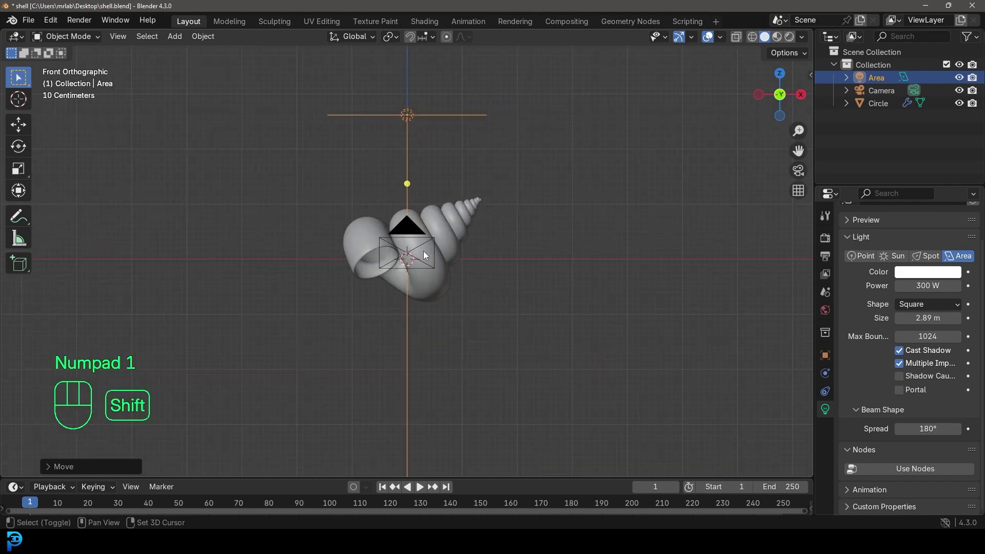
pyautogui.hotkey('shift', 'd')
pyautogui.click(579, 365)
pyautogui.press('r')
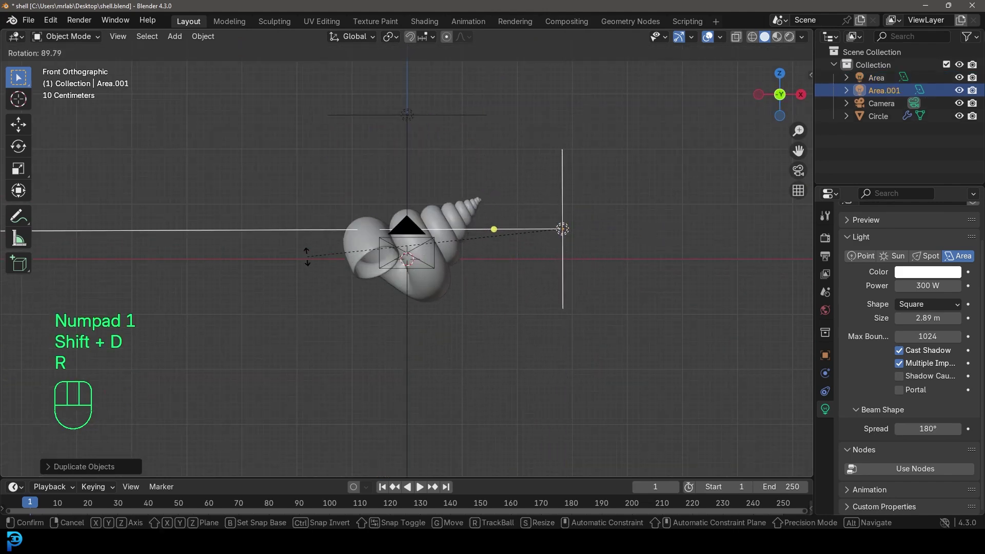
pyautogui.click(341, 242)
pyautogui.press('g')
pyautogui.click(455, 287)
pyautogui.press('KP_7')
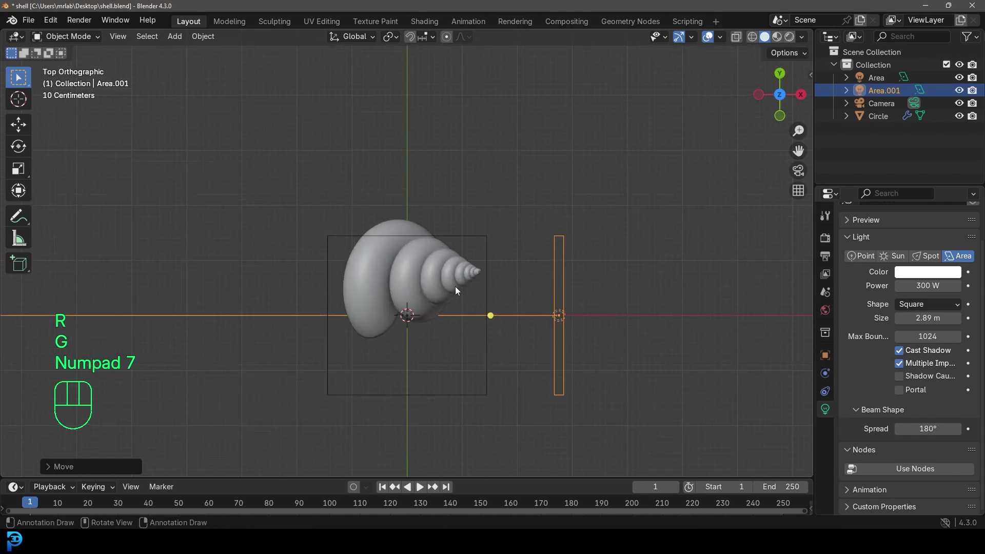
pyautogui.press('g')
pyautogui.press('r')
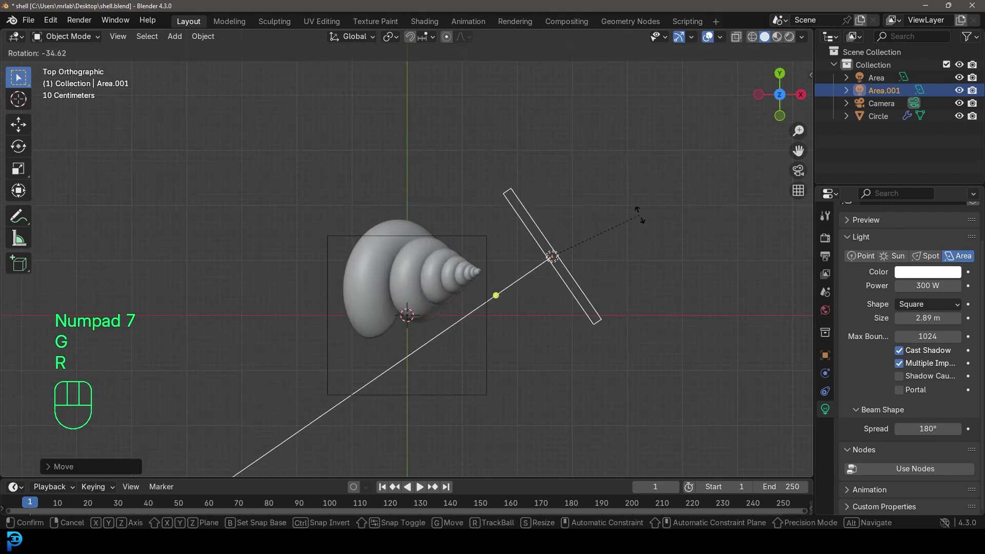
pyautogui.click(641, 215)
# Add two more copies of the light, rotated to face the shell from the opposite side and below
pyautogui.hotkey('shift', 'd')
pyautogui.press('r')
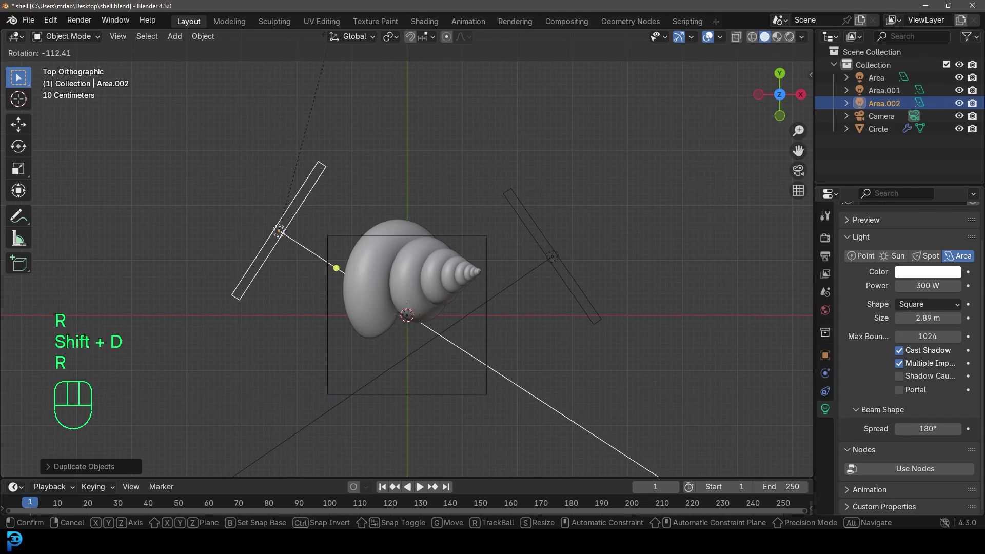
pyautogui.click(382, 179)
pyautogui.hotkey('shift', 'd')
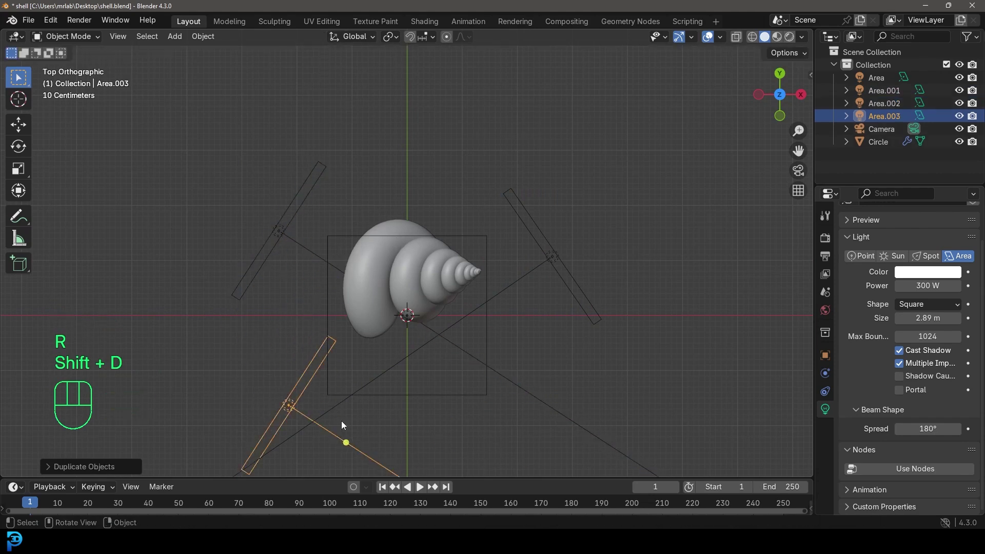
pyautogui.press('r')
pyautogui.click(254, 117)
pyautogui.press('g')
pyautogui.click(389, 205)
# In camera view, draw a render border tightly framing the shell
pyautogui.moveTo(390, 206); pyautogui.dragTo(465, 136, button='middle')
pyautogui.press('KP_0')
pyautogui.scroll(4, 469, 254)
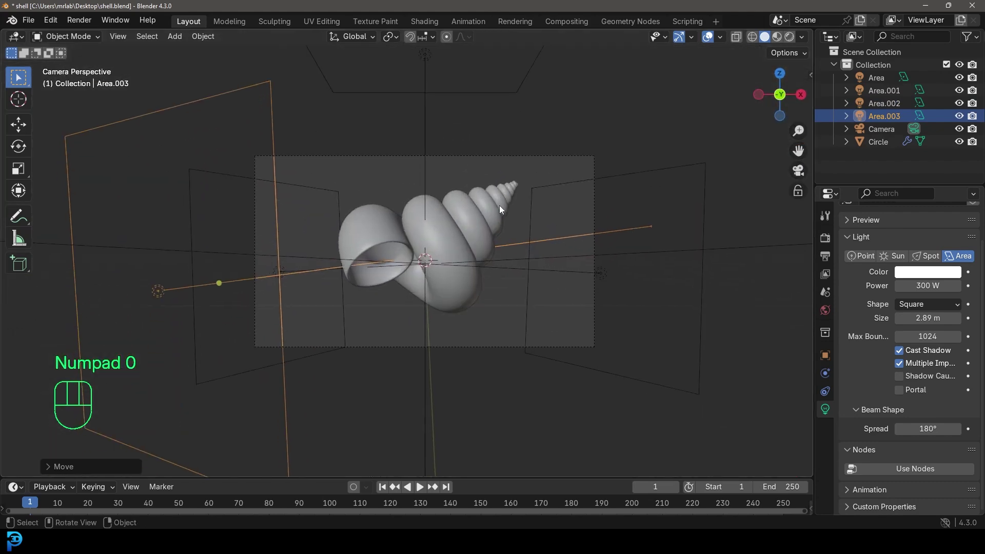
pyautogui.hotkey('ctrl', 'b')
pyautogui.moveTo(558, 368); pyautogui.dragTo(592, 289)
pyautogui.scroll(2, 580, 285)
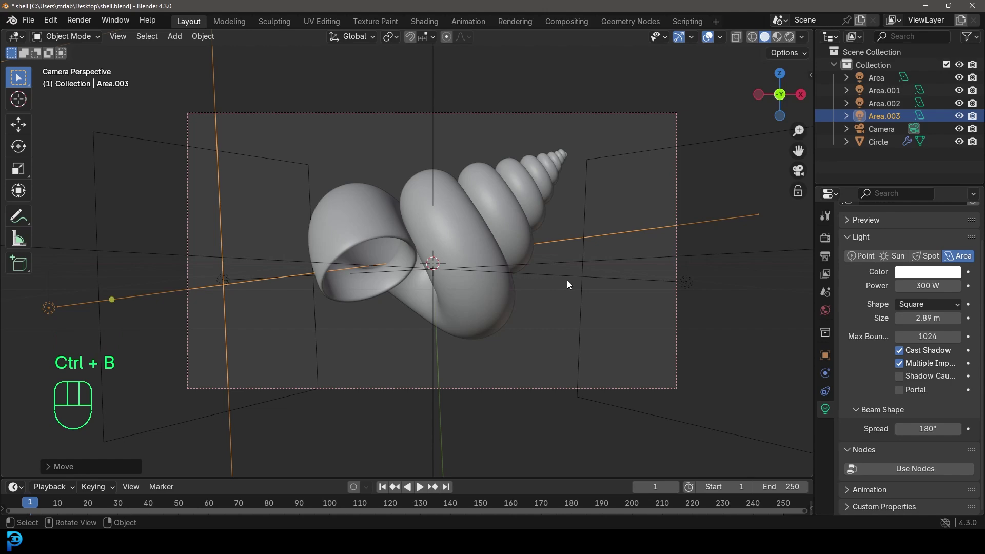
# Switch the viewport to Rendered shading, then slide the camera closer to the shell
pyautogui.press('z')
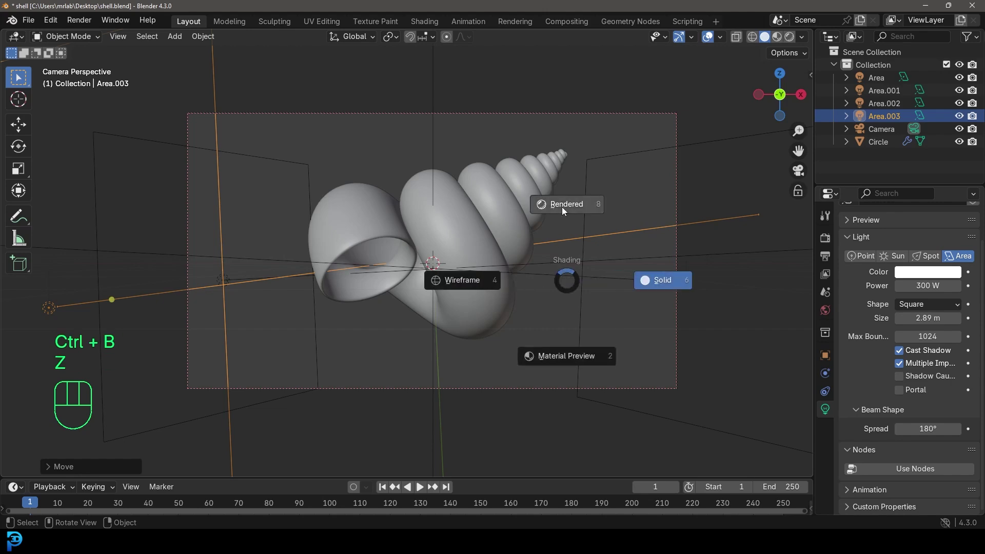
pyautogui.click(574, 207)
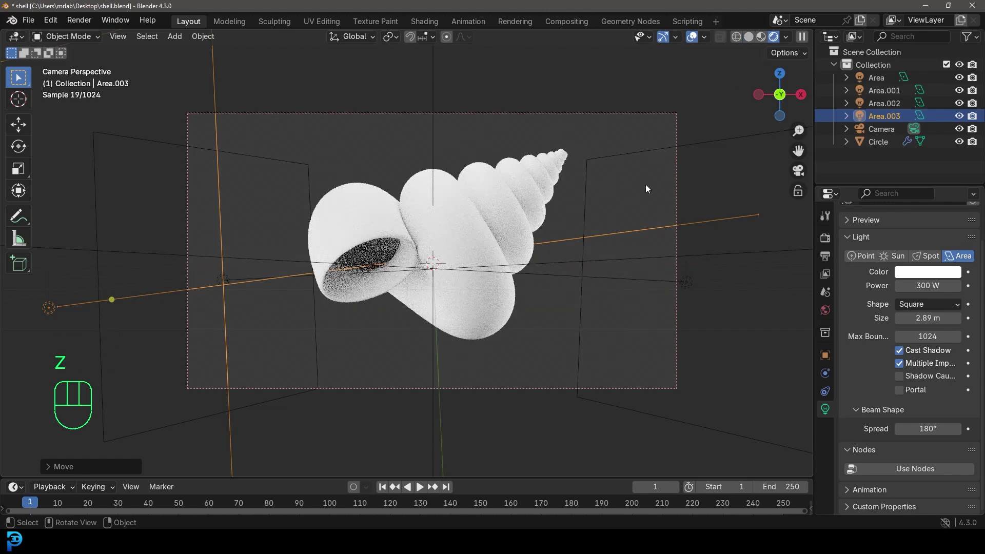
pyautogui.click(532, 112)
pyautogui.press('g')
pyautogui.press('g')
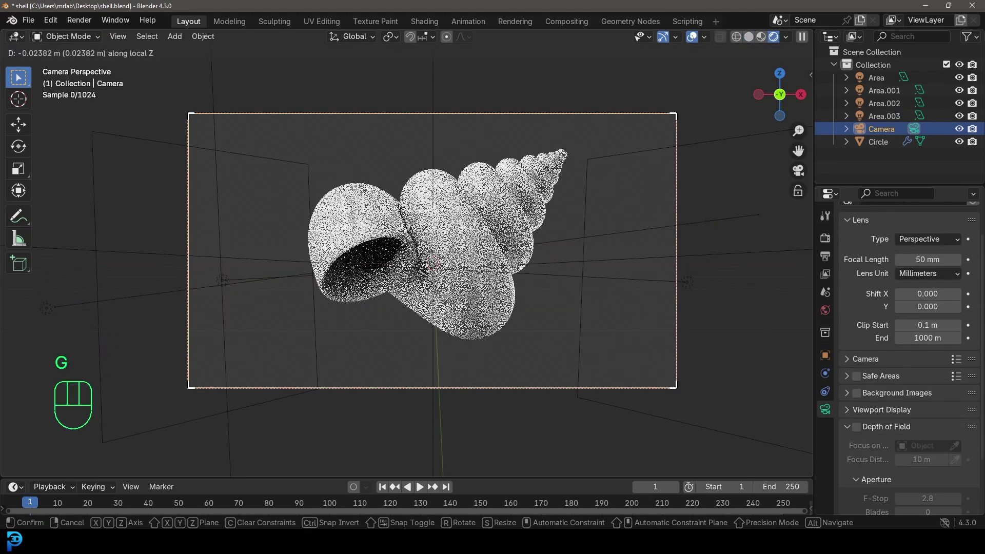
pyautogui.click(561, 235)
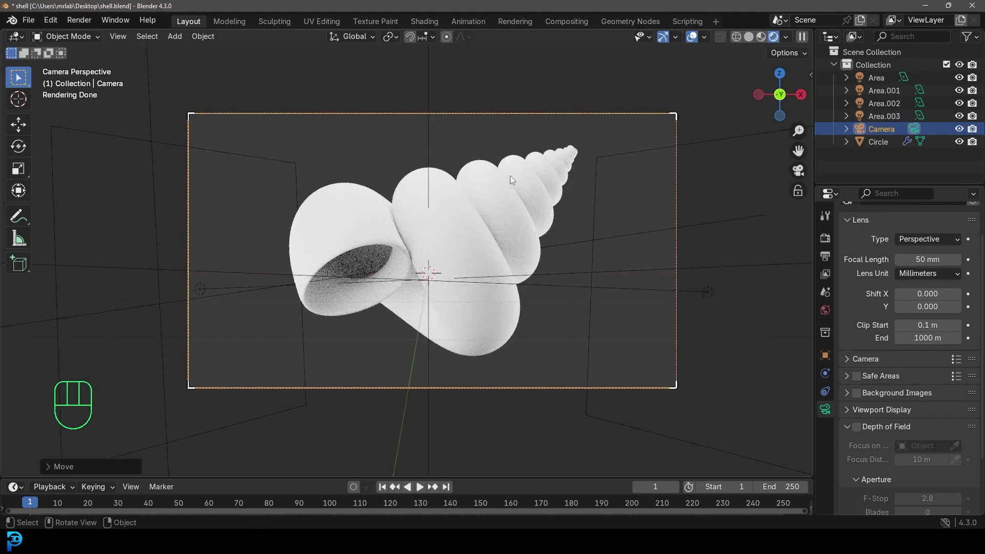
pyautogui.click(533, 162)
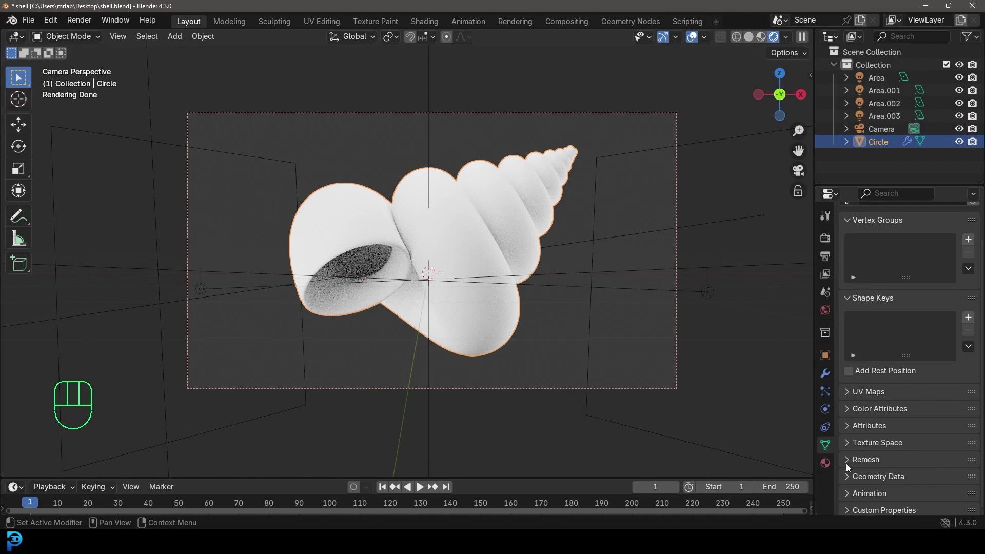
# Give the shell a new material named 'Shell'
pyautogui.click(825, 463)
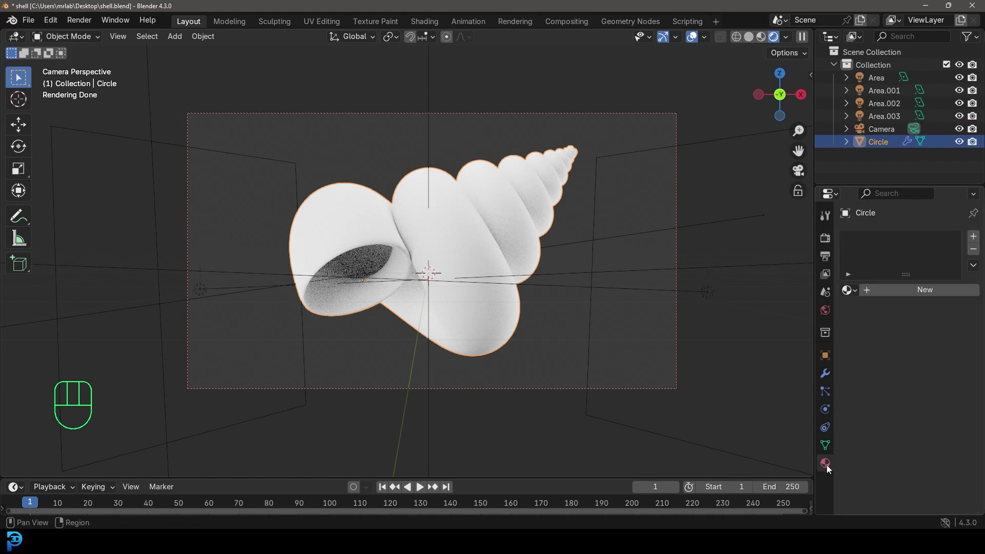
pyautogui.click(916, 288)
pyautogui.click(893, 290)
pyautogui.write('Shell')
pyautogui.press('Return')
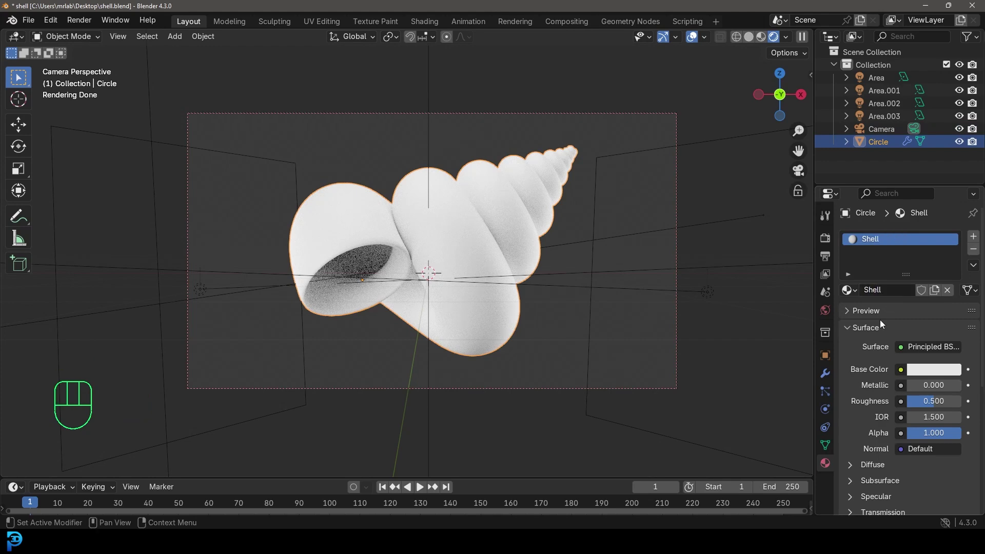
# Drive the material's Base Color with a Noise Texture and go to the Shading workspace
pyautogui.click(901, 370)
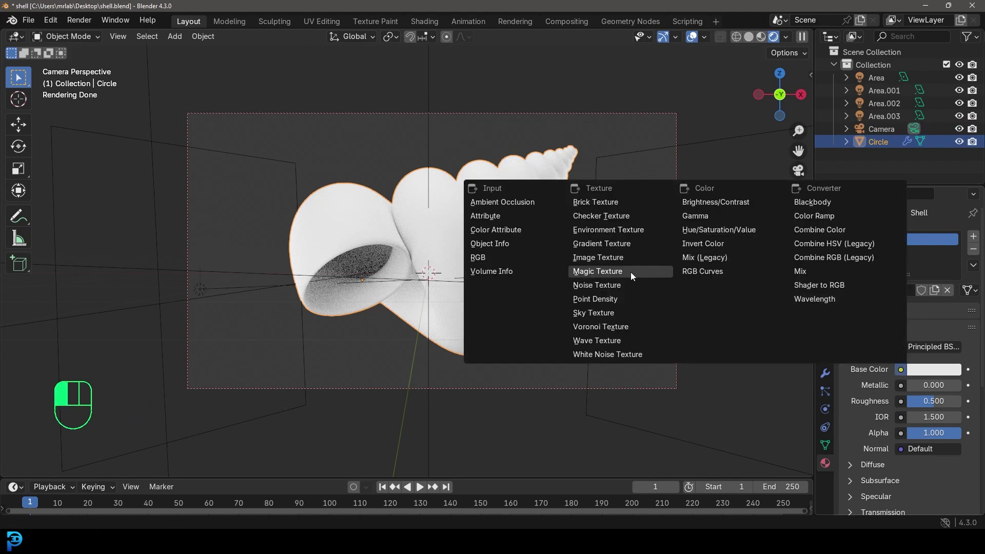
pyautogui.click(608, 286)
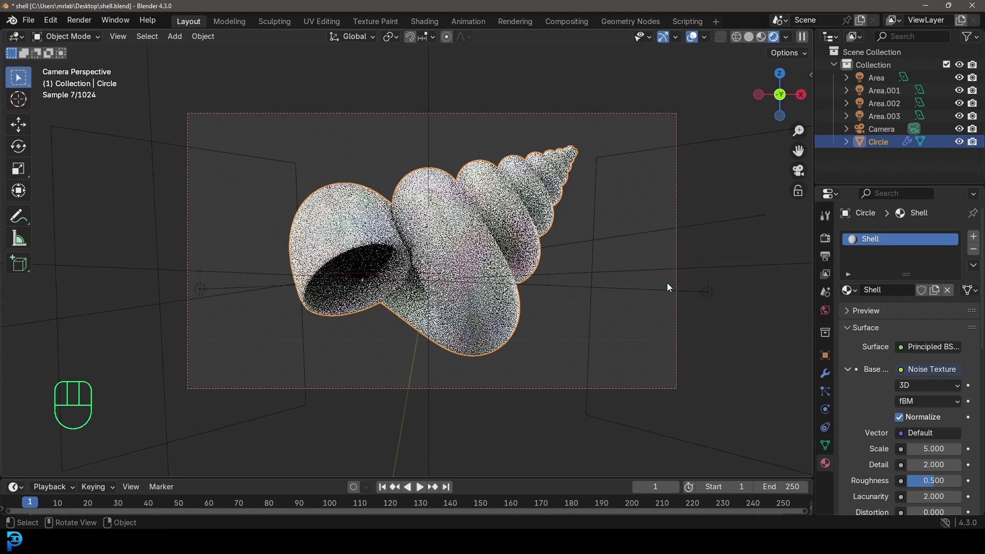
pyautogui.click(432, 21)
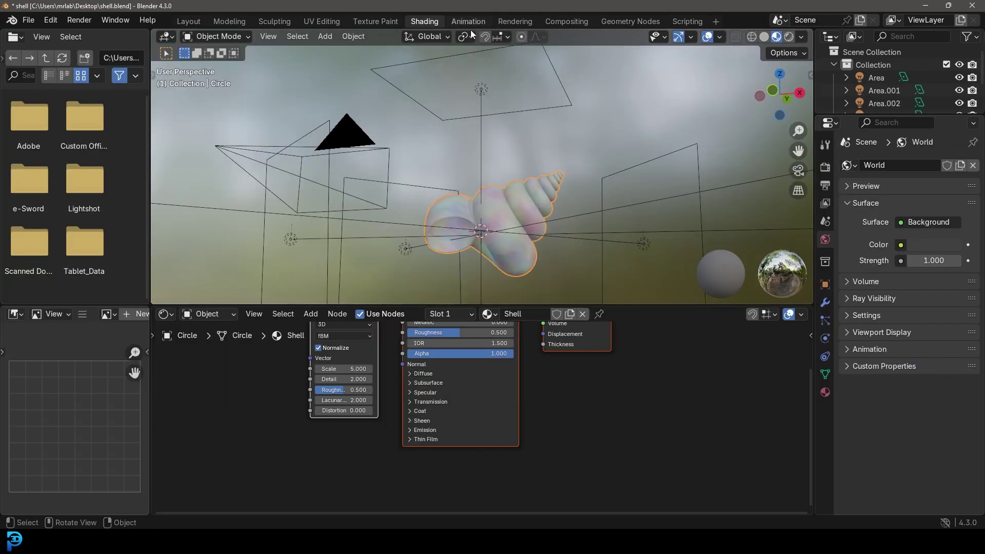
# Save the file and view the shell through the camera with rendered shading
pyautogui.moveTo(476, 121); pyautogui.dragTo(478, 150, button='middle')
pyautogui.press('KP_0')
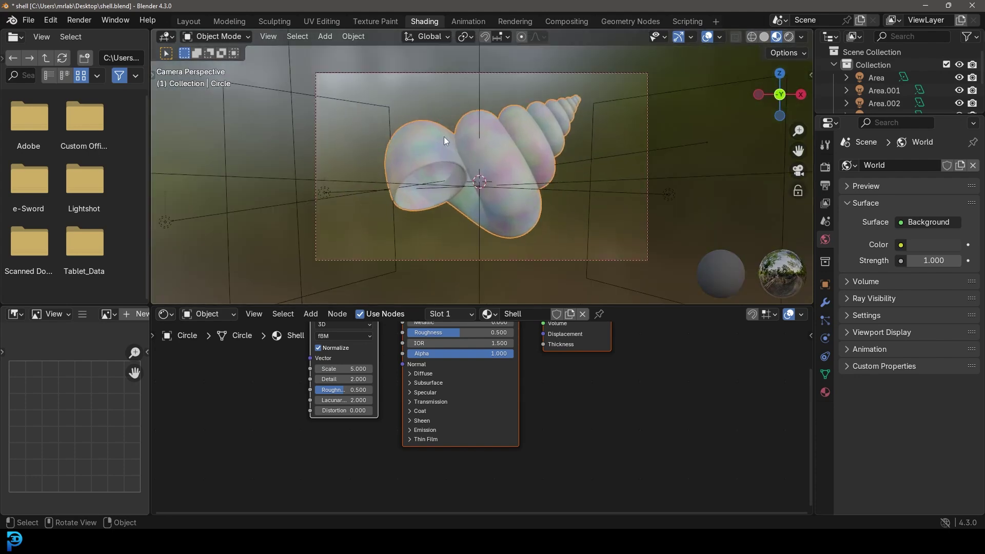
pyautogui.hotkey('ctrl', 's')
pyautogui.scroll(-2, 528, 171)
pyautogui.press('z')
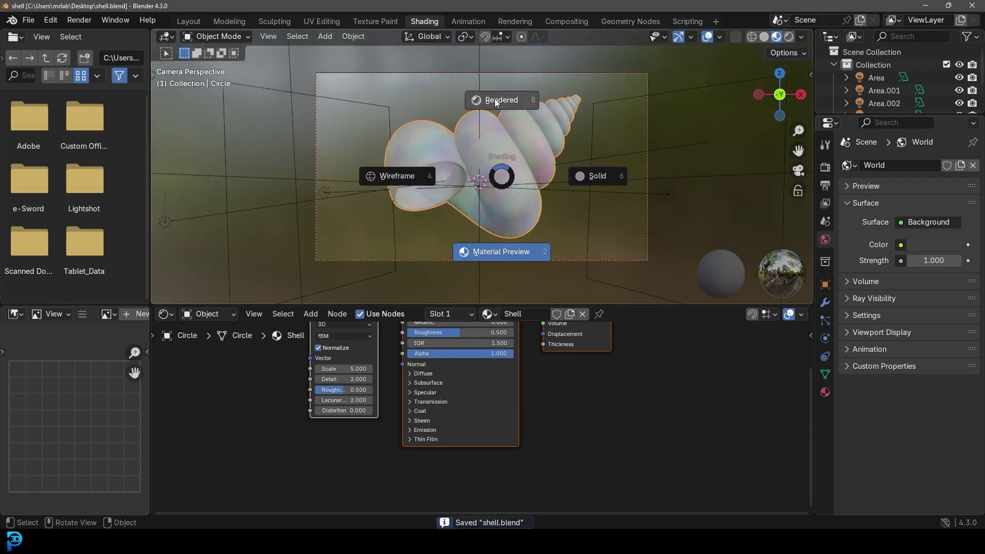
pyautogui.click(493, 100)
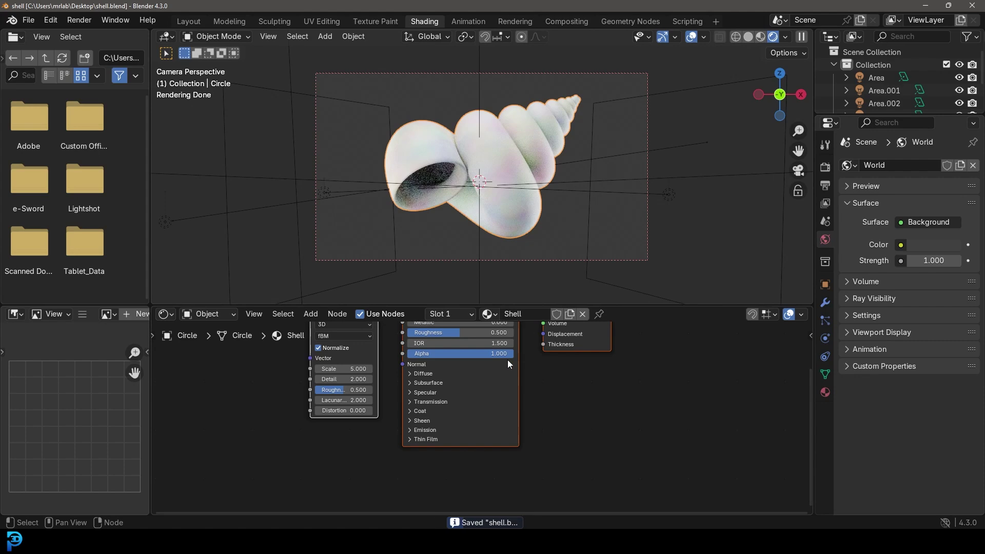
# Enlarge the node editor and move the Noise Texture node to the left
pyautogui.moveTo(418, 306); pyautogui.dragTo(416, 235)
pyautogui.scroll(2, 411, 290)
pyautogui.moveTo(338, 310); pyautogui.dragTo(445, 323, button='middle')
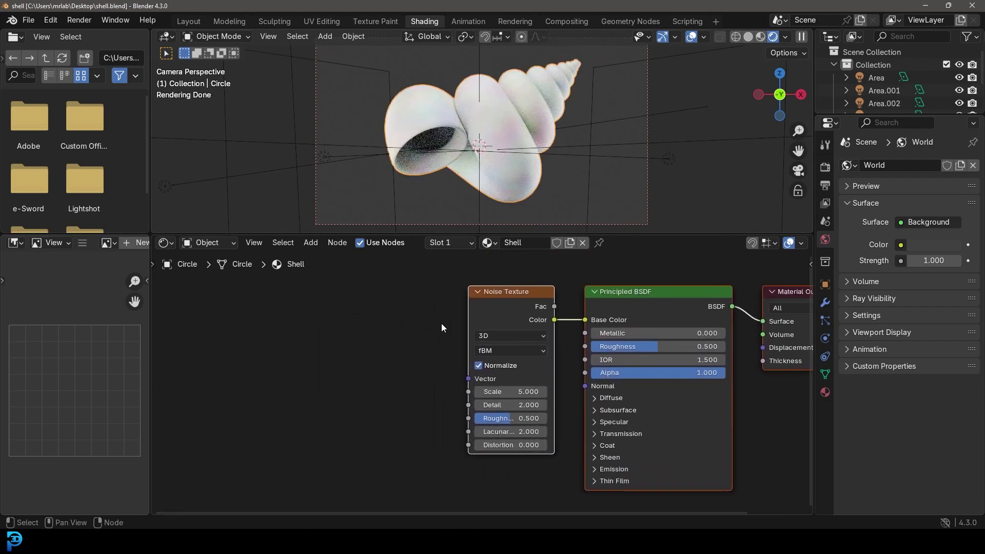
pyautogui.moveTo(493, 297); pyautogui.dragTo(266, 317)
# Insert a Color Ramp between the noise and Base Color, moving its black stop to about 0.347
pyautogui.hotkey('shift', 'a')
pyautogui.click(388, 314)
pyautogui.write('color')
pyautogui.click(455, 349)
pyautogui.click(454, 349)
pyautogui.moveTo(410, 359); pyautogui.dragTo(447, 365)
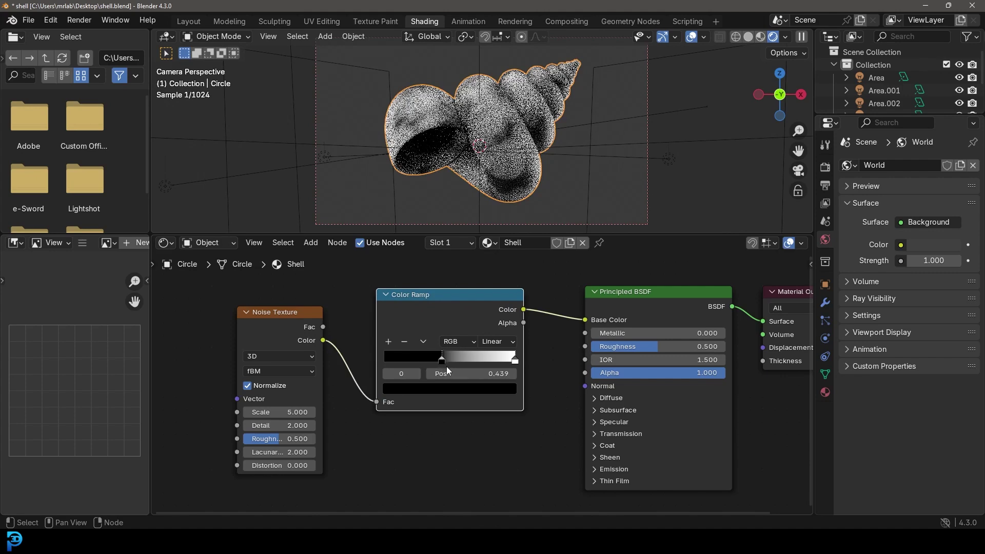
pyautogui.moveTo(515, 361); pyautogui.dragTo(496, 363)
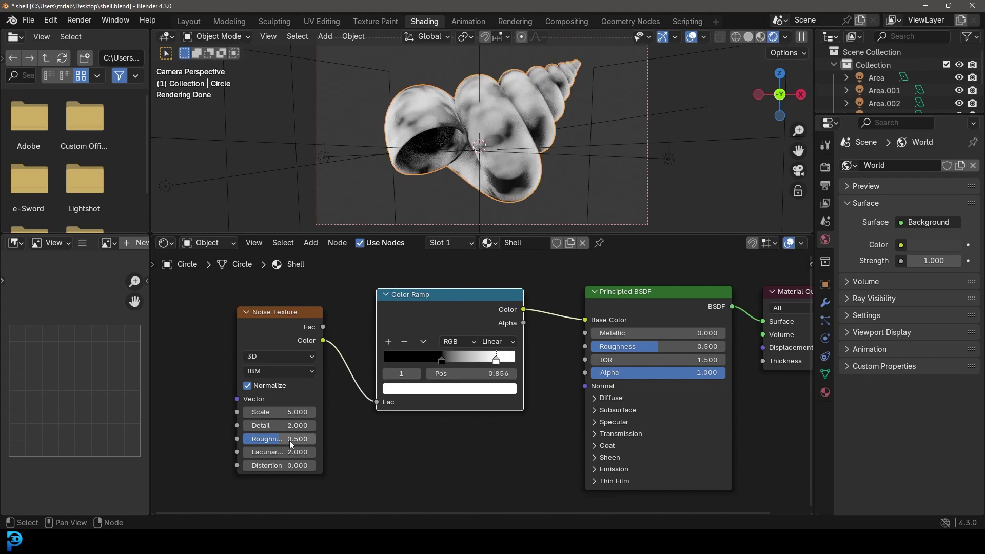
# Set the Noise Texture Detail to 12 and Roughness to about 0.771
pyautogui.click(272, 426)
pyautogui.write('12')
pyautogui.press('Return')
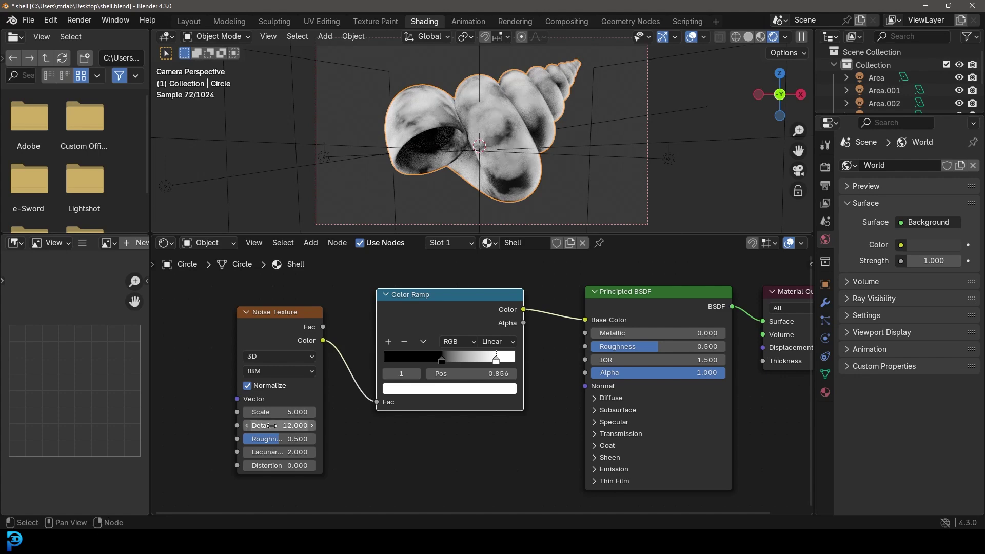
pyautogui.moveTo(274, 439); pyautogui.dragTo(288, 439)
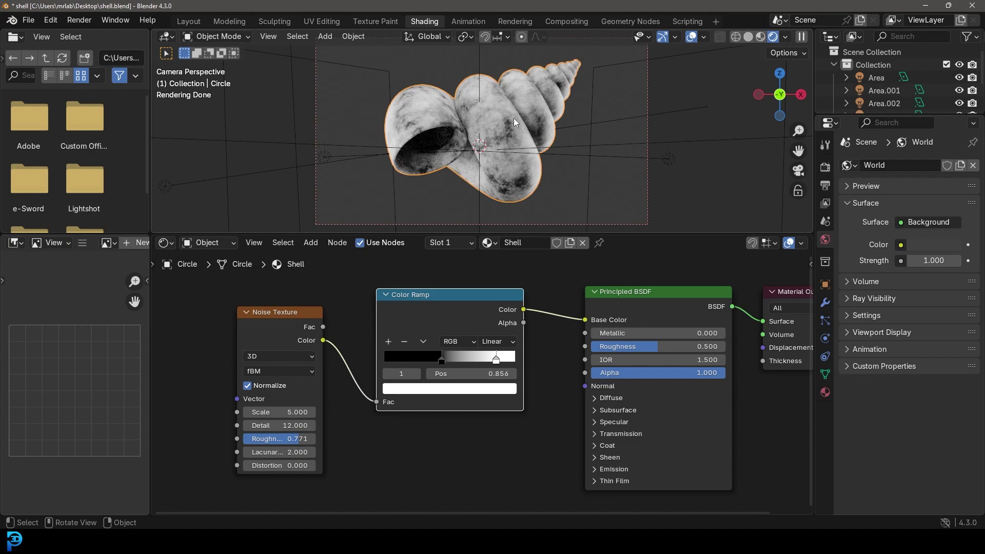
pyautogui.scroll(3, 519, 138)
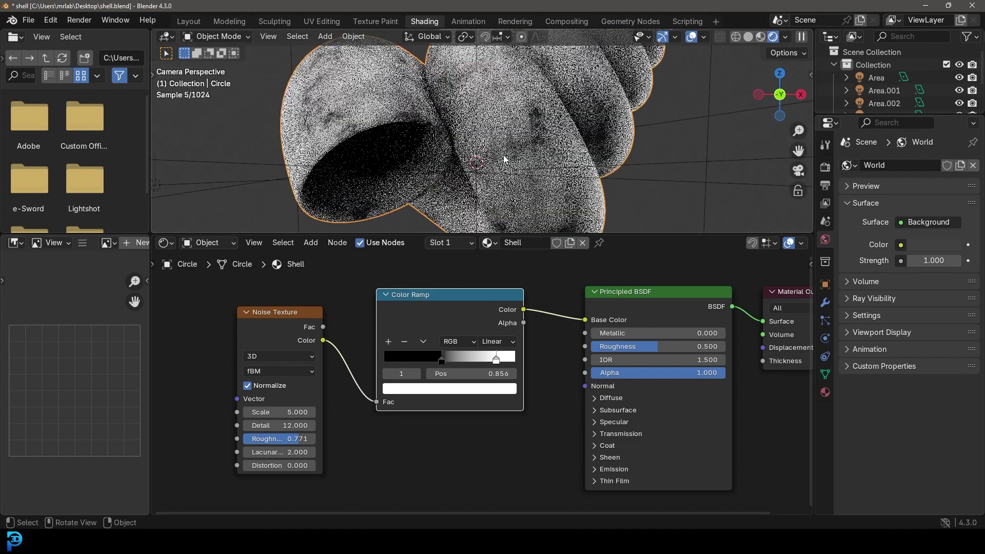
# Shift the noise and ramp nodes left and bring up the node search
pyautogui.moveTo(217, 300); pyautogui.dragTo(268, 428)
pyautogui.hotkey('shift', 'a')
pyautogui.click(479, 290)
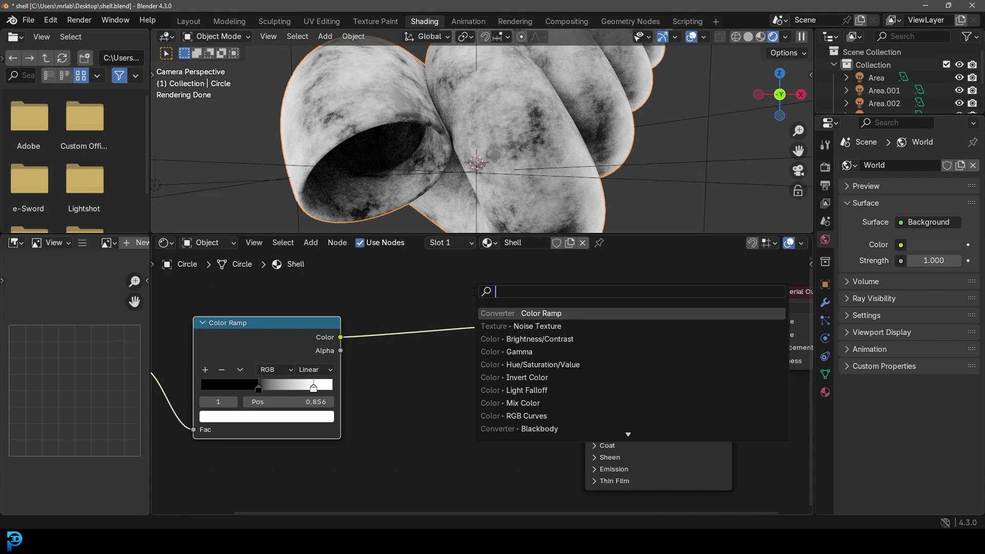
# Add a second Color Ramp on the Base Color link, stops cream #FFF3CA and dark brown #3C2B25
pyautogui.write('color')
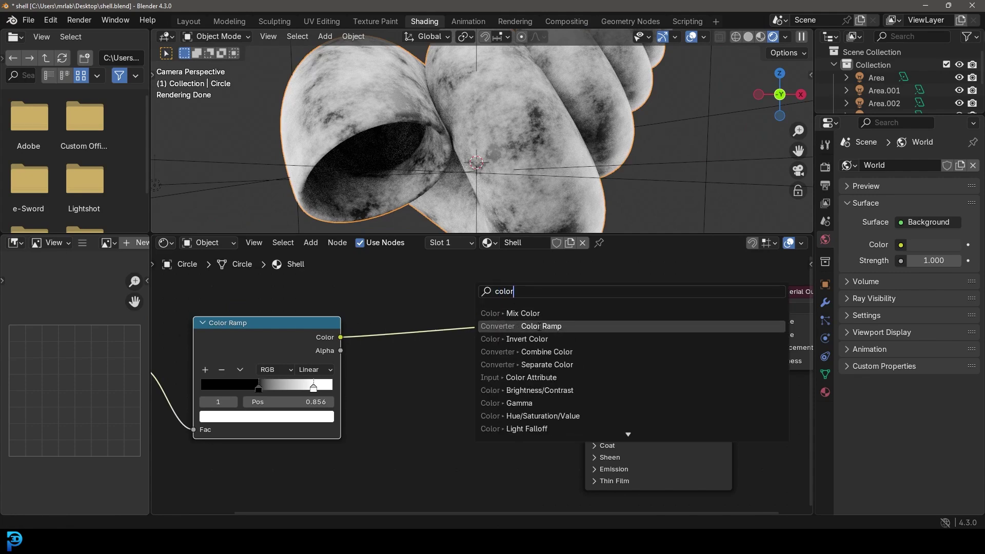
pyautogui.click(541, 326)
pyautogui.click(474, 378)
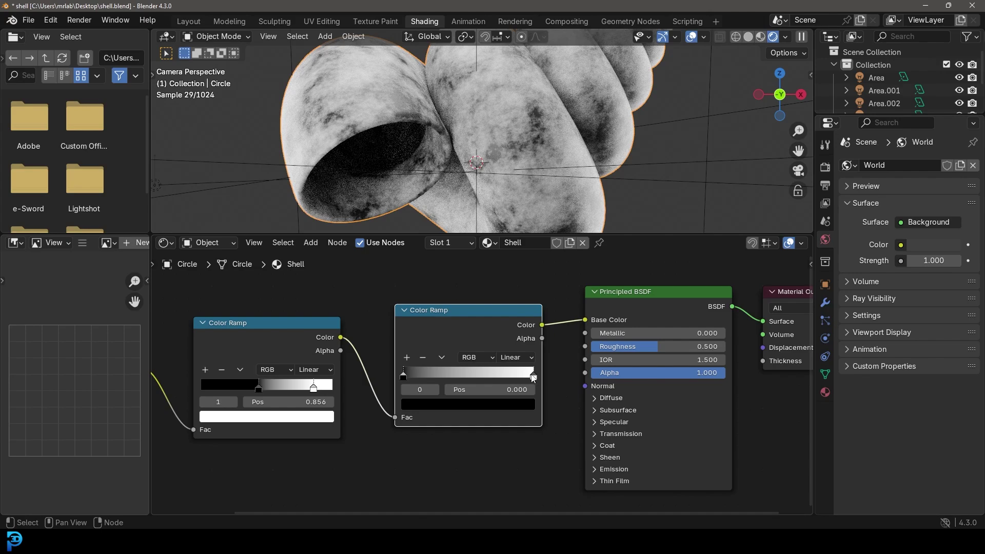
pyautogui.click(532, 377)
pyautogui.click(464, 404)
pyautogui.moveTo(442, 272); pyautogui.dragTo(447, 262)
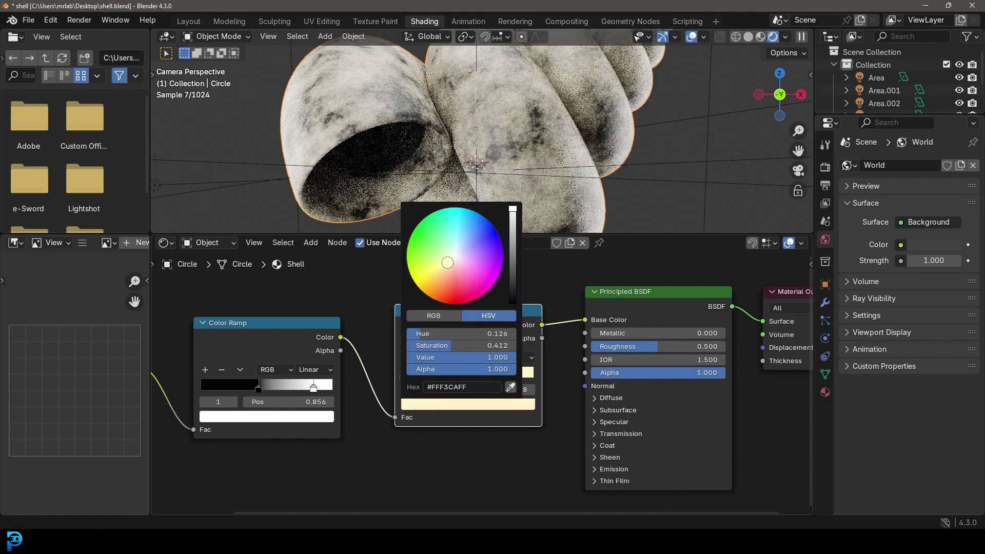
pyautogui.click(404, 376)
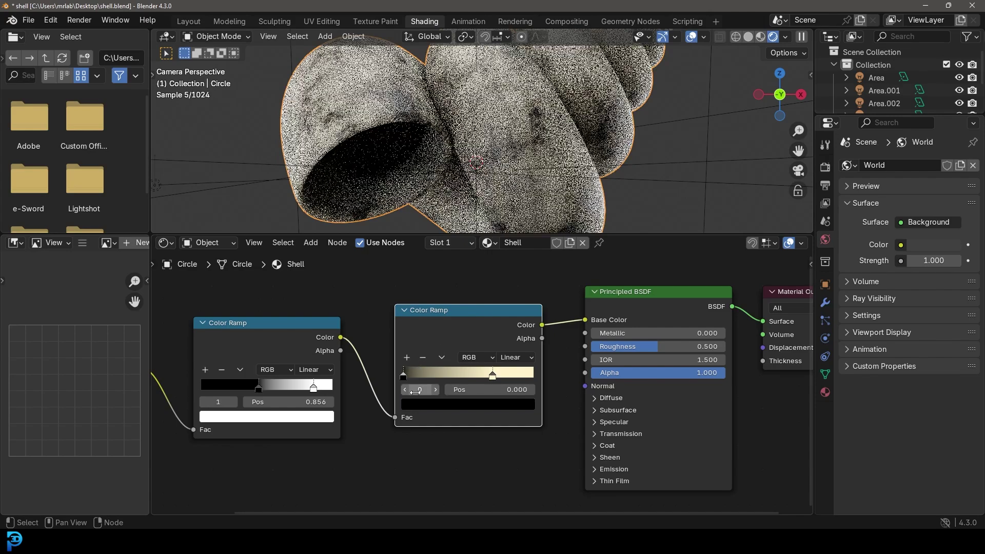
pyautogui.click(427, 405)
pyautogui.moveTo(512, 276); pyautogui.dragTo(512, 281)
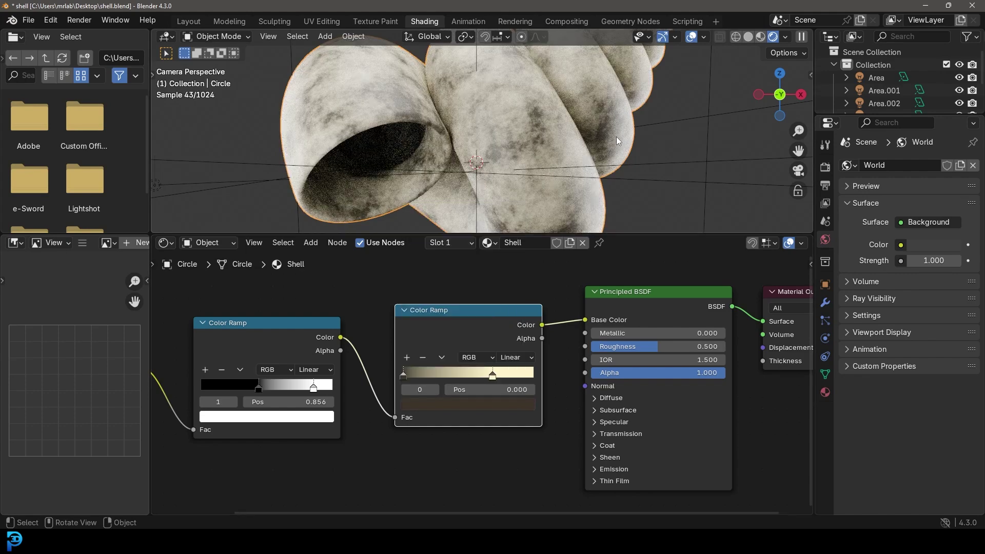
# Link the first ramp's Color to Roughness and move the cream ramp node higher
pyautogui.scroll(-3, 485, 178)
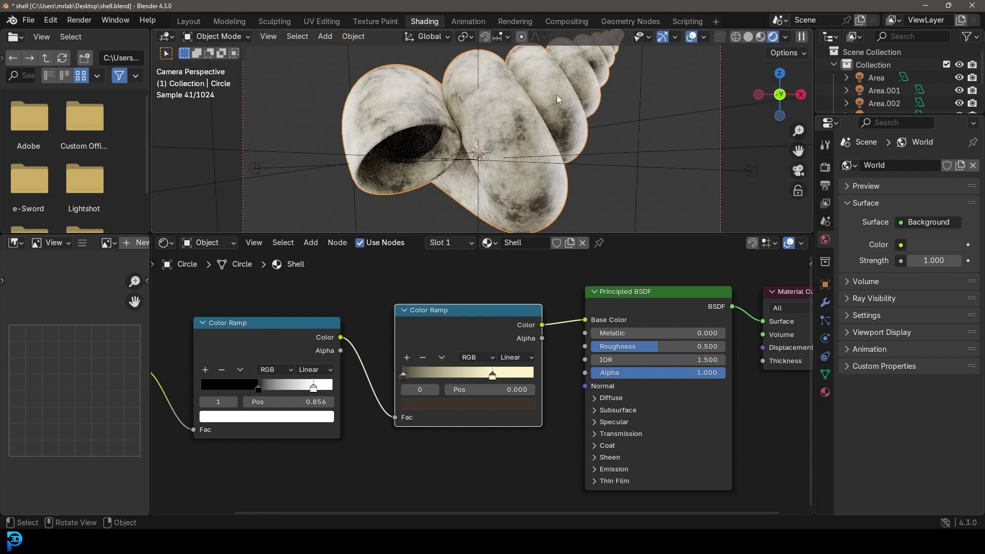
pyautogui.moveTo(619, 374); pyautogui.dragTo(537, 359, button='middle')
pyautogui.keyDown('ctrl'); pyautogui.hscroll(-5, 157, 379); pyautogui.keyUp('ctrl')
pyautogui.moveTo(352, 322); pyautogui.dragTo(602, 325)
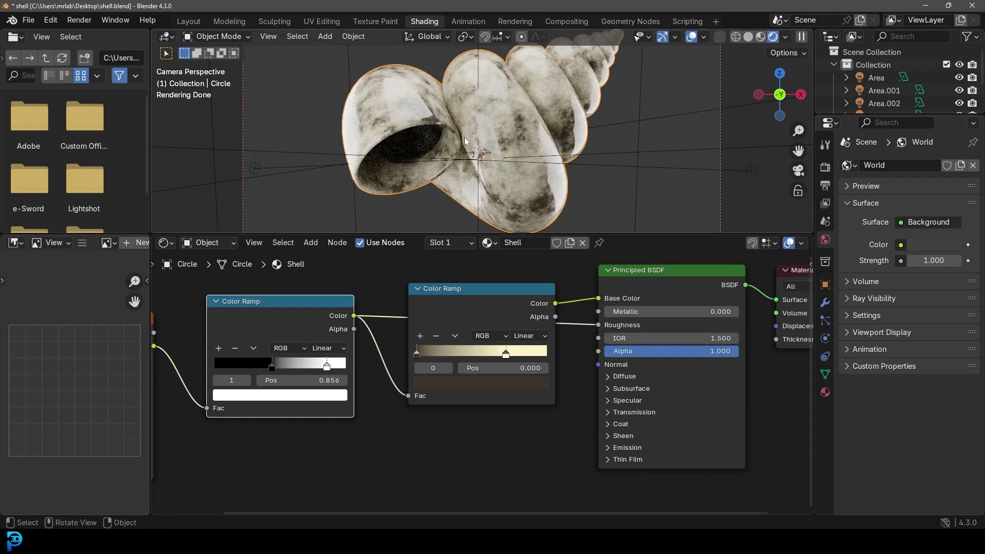
pyautogui.scroll(-2, 451, 278)
pyautogui.moveTo(451, 279); pyautogui.dragTo(457, 328, button='middle')
pyautogui.moveTo(476, 364); pyautogui.dragTo(473, 282)
# Duplicate the first Color Ramp onto the Roughness link and invert it, white stop at 0.053
pyautogui.scroll(2, 454, 378)
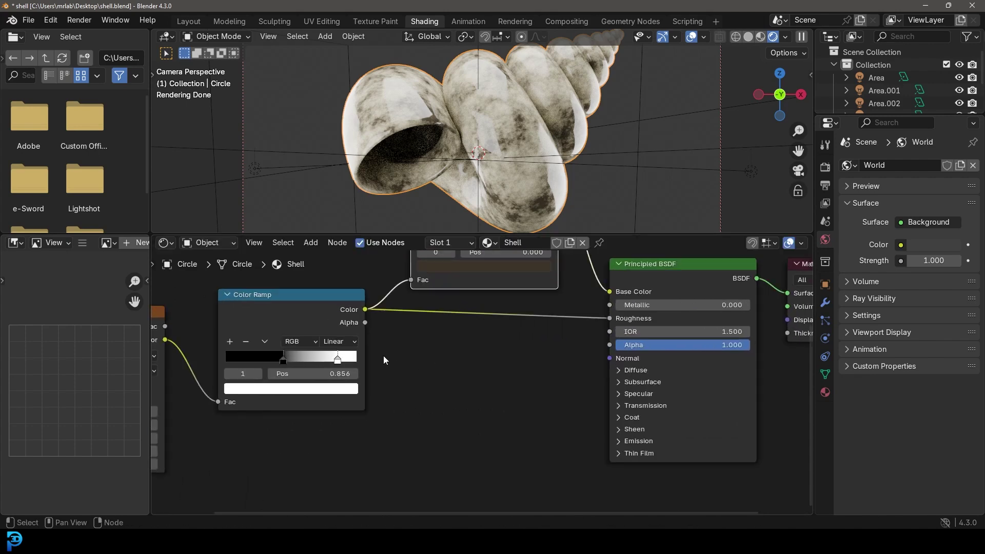
pyautogui.scroll(1, 383, 359)
pyautogui.click(272, 319)
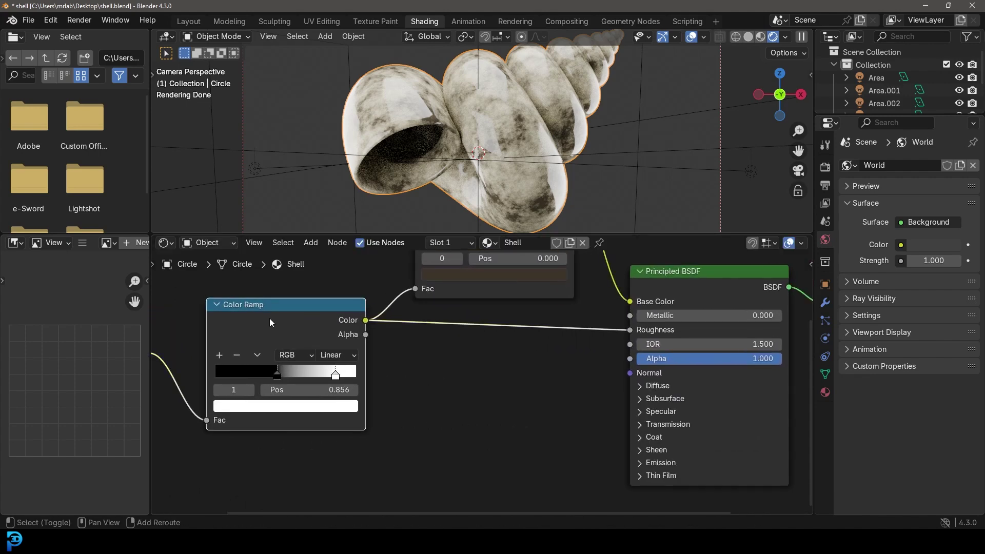
pyautogui.hotkey('shift', 'd')
pyautogui.click(500, 331)
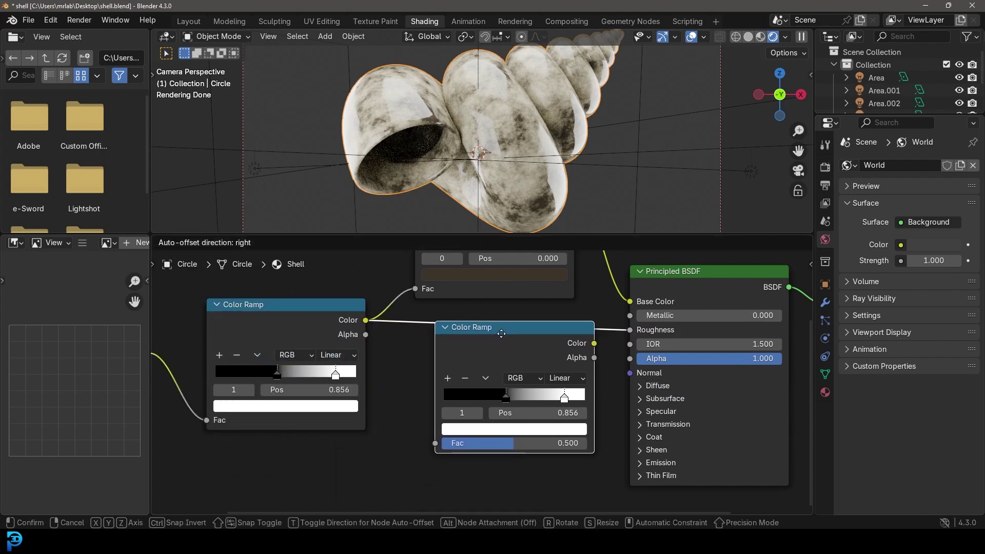
pyautogui.moveTo(504, 398); pyautogui.dragTo(448, 397)
pyautogui.moveTo(563, 398); pyautogui.dragTo(523, 399)
pyautogui.moveTo(450, 398); pyautogui.dragTo(424, 395)
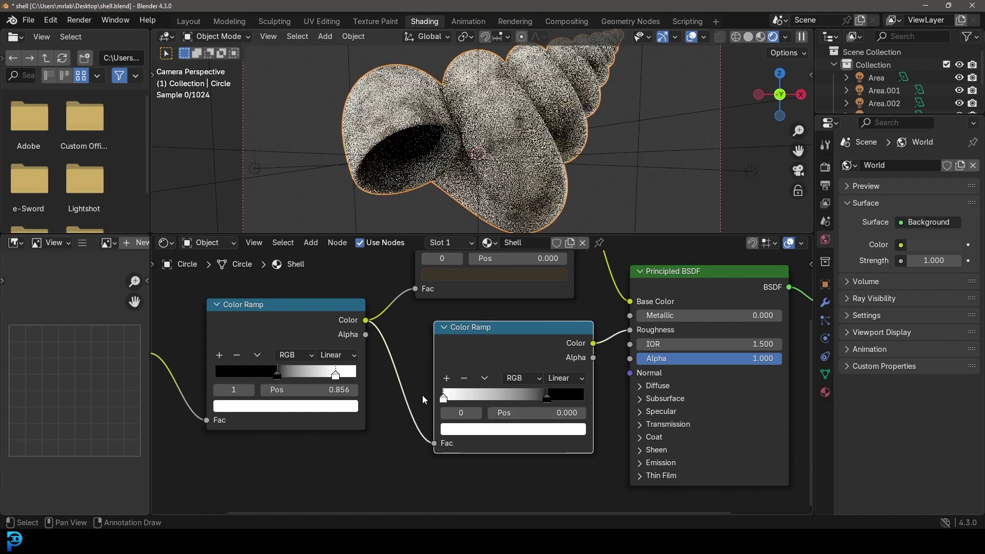
pyautogui.moveTo(547, 398); pyautogui.dragTo(450, 401)
pyautogui.moveTo(446, 400); pyautogui.dragTo(449, 402)
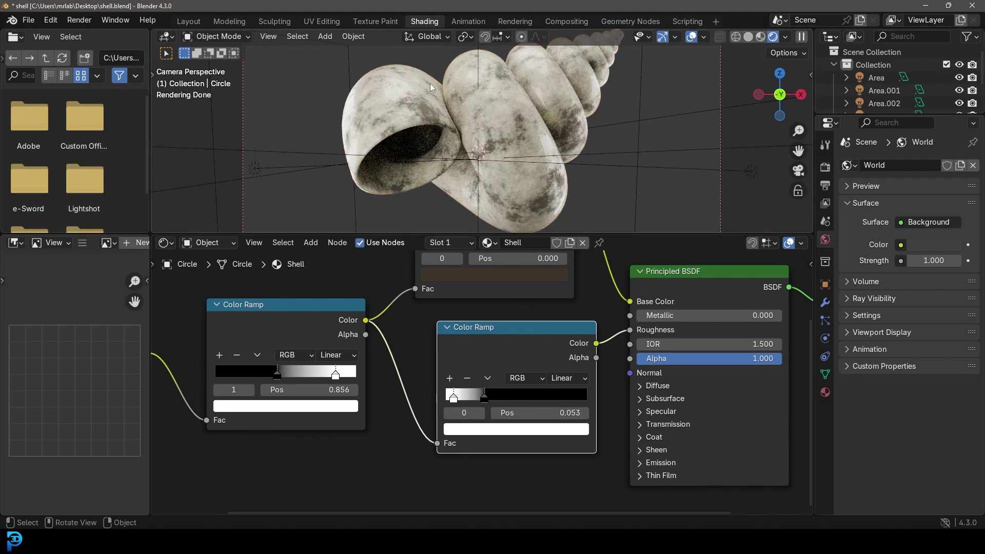
pyautogui.press('Home')
# Move the Principled BSDF right and add a Bump node to the shader tree
pyautogui.moveTo(616, 318); pyautogui.dragTo(728, 324)
pyautogui.scroll(2, 567, 328)
pyautogui.hotkey('shift', 'a')
pyautogui.click(567, 330)
pyautogui.write('bump')
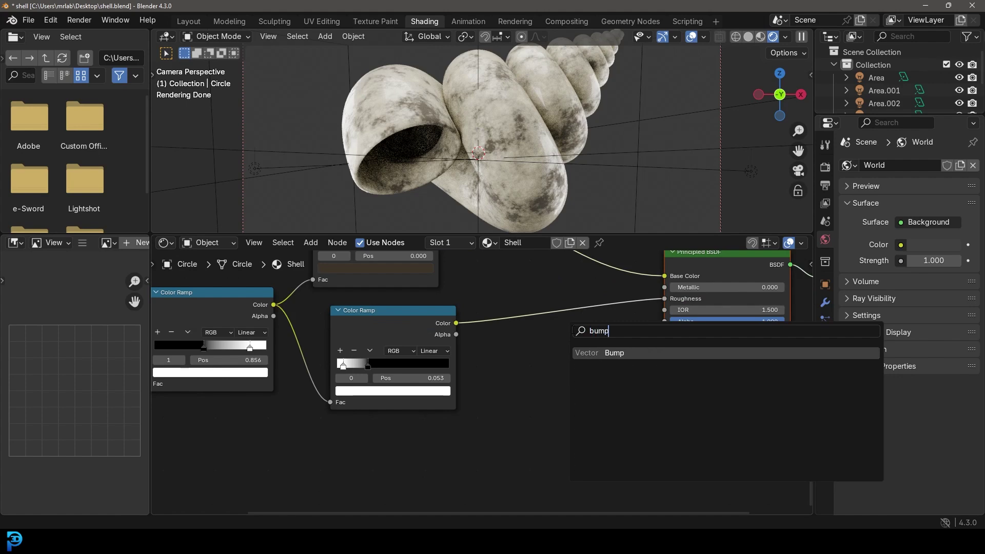
pyautogui.click(615, 352)
pyautogui.click(610, 354)
# Wire Bump Normal into the shader's Normal and the roughness ramp's Color into Bump Height
pyautogui.moveTo(610, 353); pyautogui.dragTo(500, 359, button='middle')
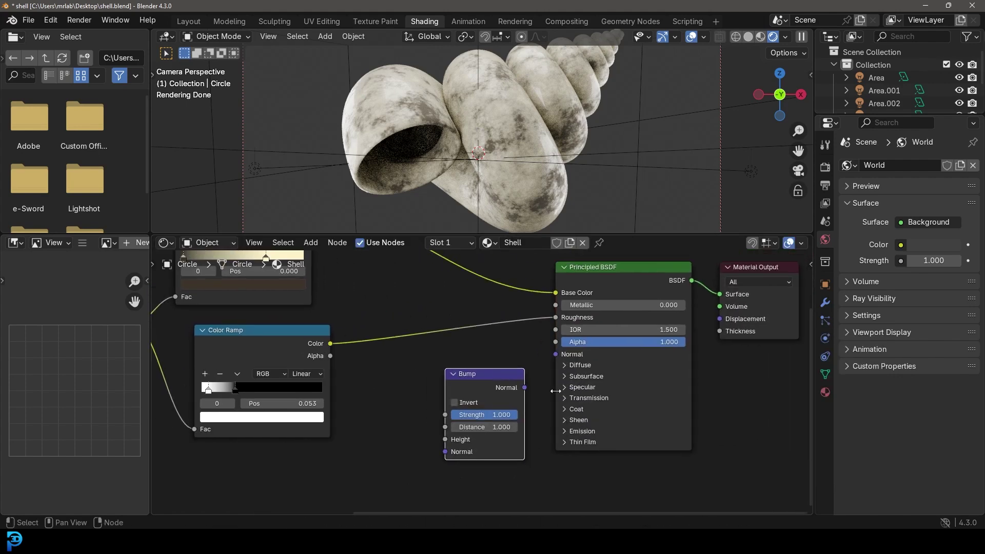
pyautogui.moveTo(524, 387); pyautogui.dragTo(557, 352)
pyautogui.moveTo(244, 338); pyautogui.dragTo(331, 365, button='middle')
pyautogui.moveTo(417, 371); pyautogui.dragTo(461, 383)
pyautogui.moveTo(513, 474); pyautogui.dragTo(537, 466)
# Set the Bump Strength to 0.05 and return the viewport to Solid shading
pyautogui.scroll(1, 601, 483)
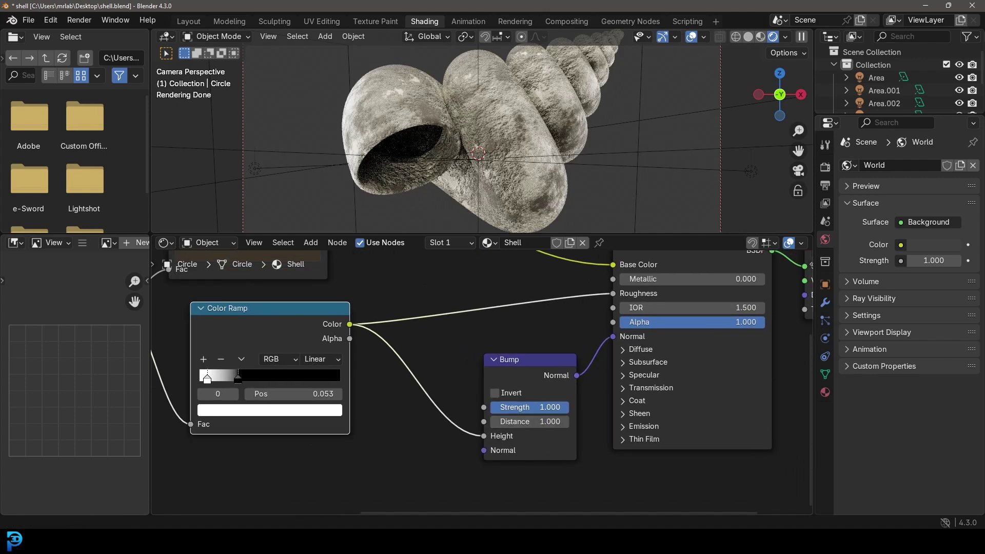
pyautogui.click(540, 409)
pyautogui.write('0.05')
pyautogui.press('Return')
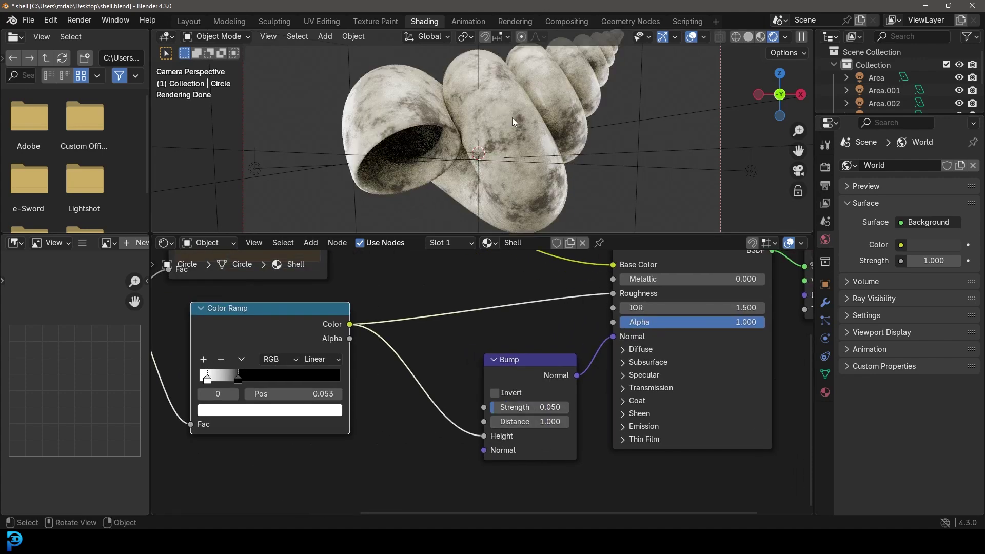
pyautogui.press('z')
pyautogui.click(611, 144)
pyautogui.scroll(-3, 562, 146)
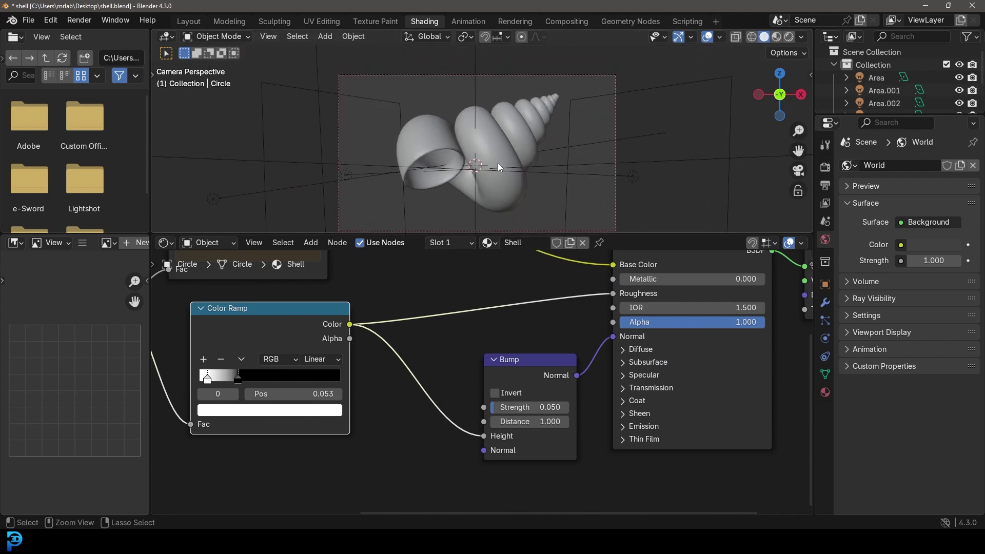
# Save shell.blend, enlarge the camera viewport, and render the final Cycles image
pyautogui.hotkey('ctrl', 's')
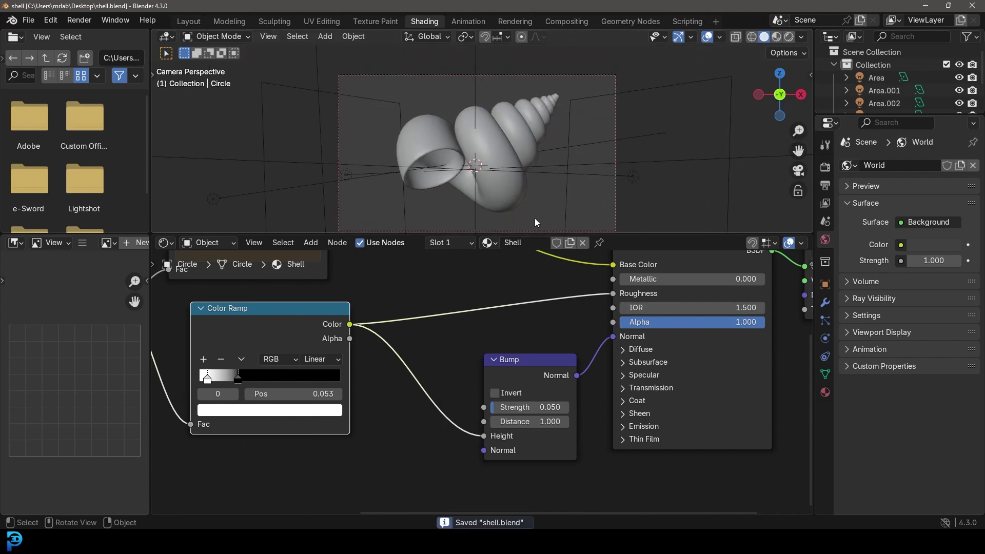
pyautogui.moveTo(461, 235); pyautogui.dragTo(462, 444)
pyautogui.keyDown('shift'); pyautogui.moveTo(458, 342); pyautogui.dragTo(440, 263, button='middle'); pyautogui.keyUp('shift')
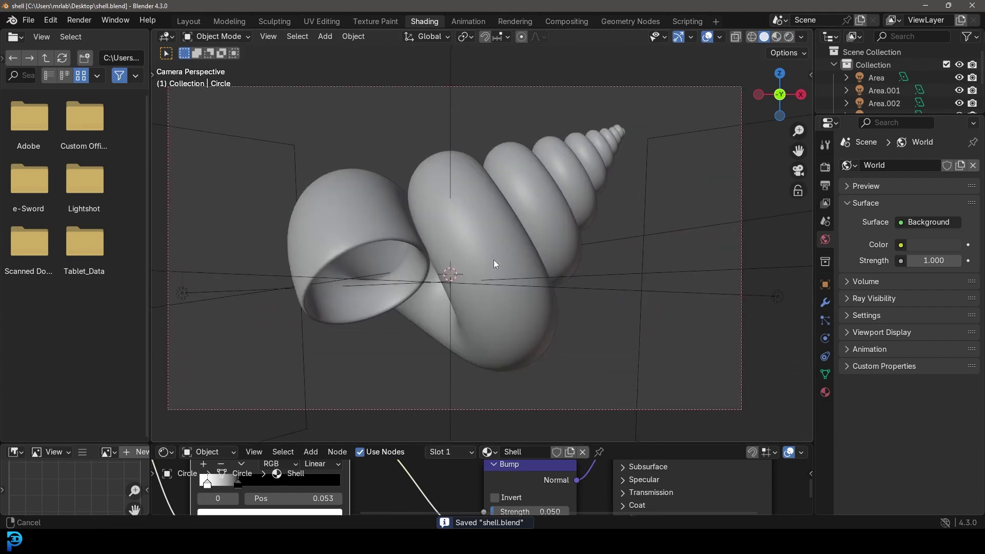
pyautogui.click(78, 20)
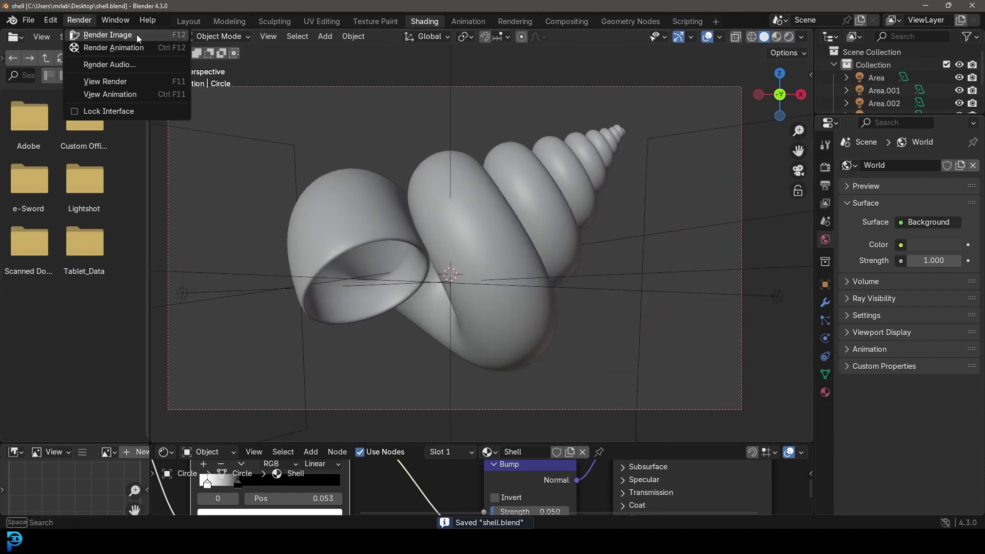
pyautogui.click(136, 35)
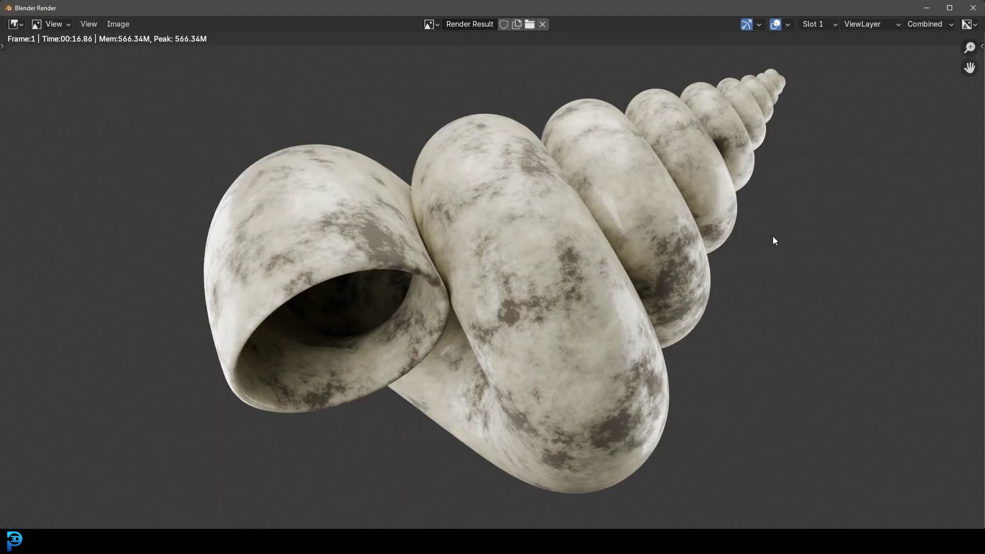